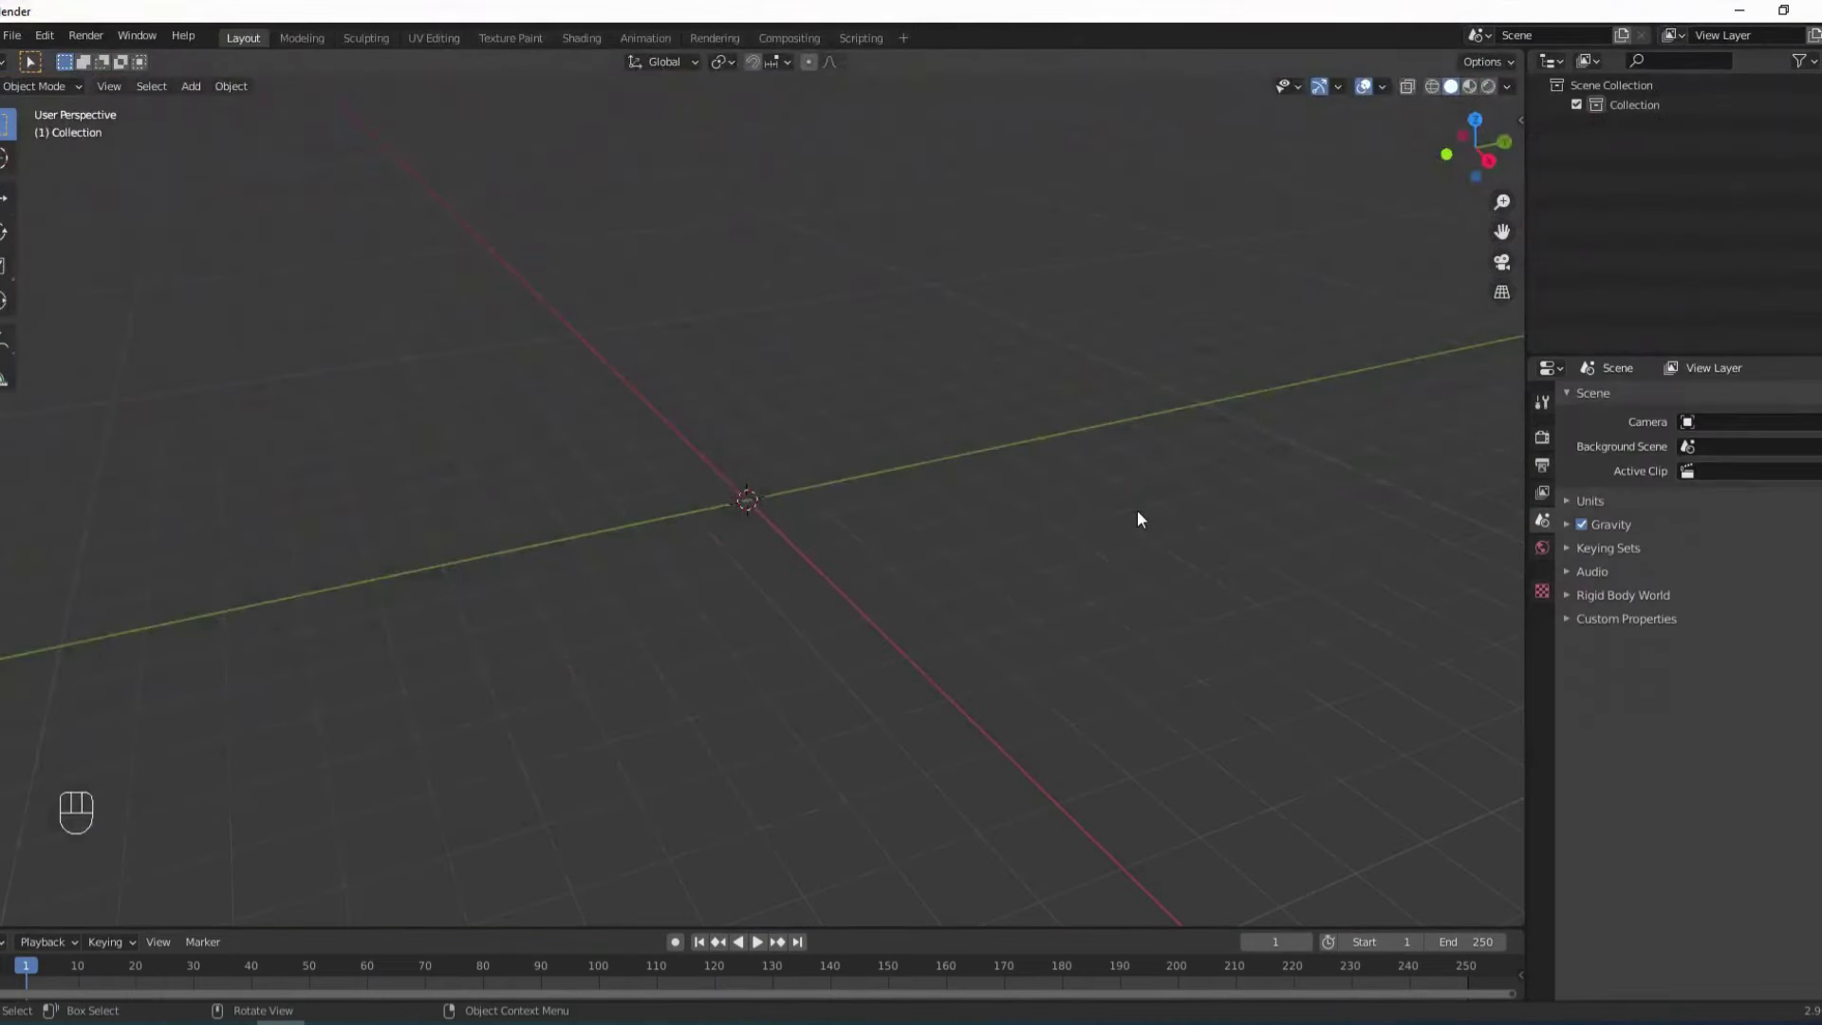
Add an ico sphere mesh at the world origin.
key("shift+a")
mouse_move(1137, 512)
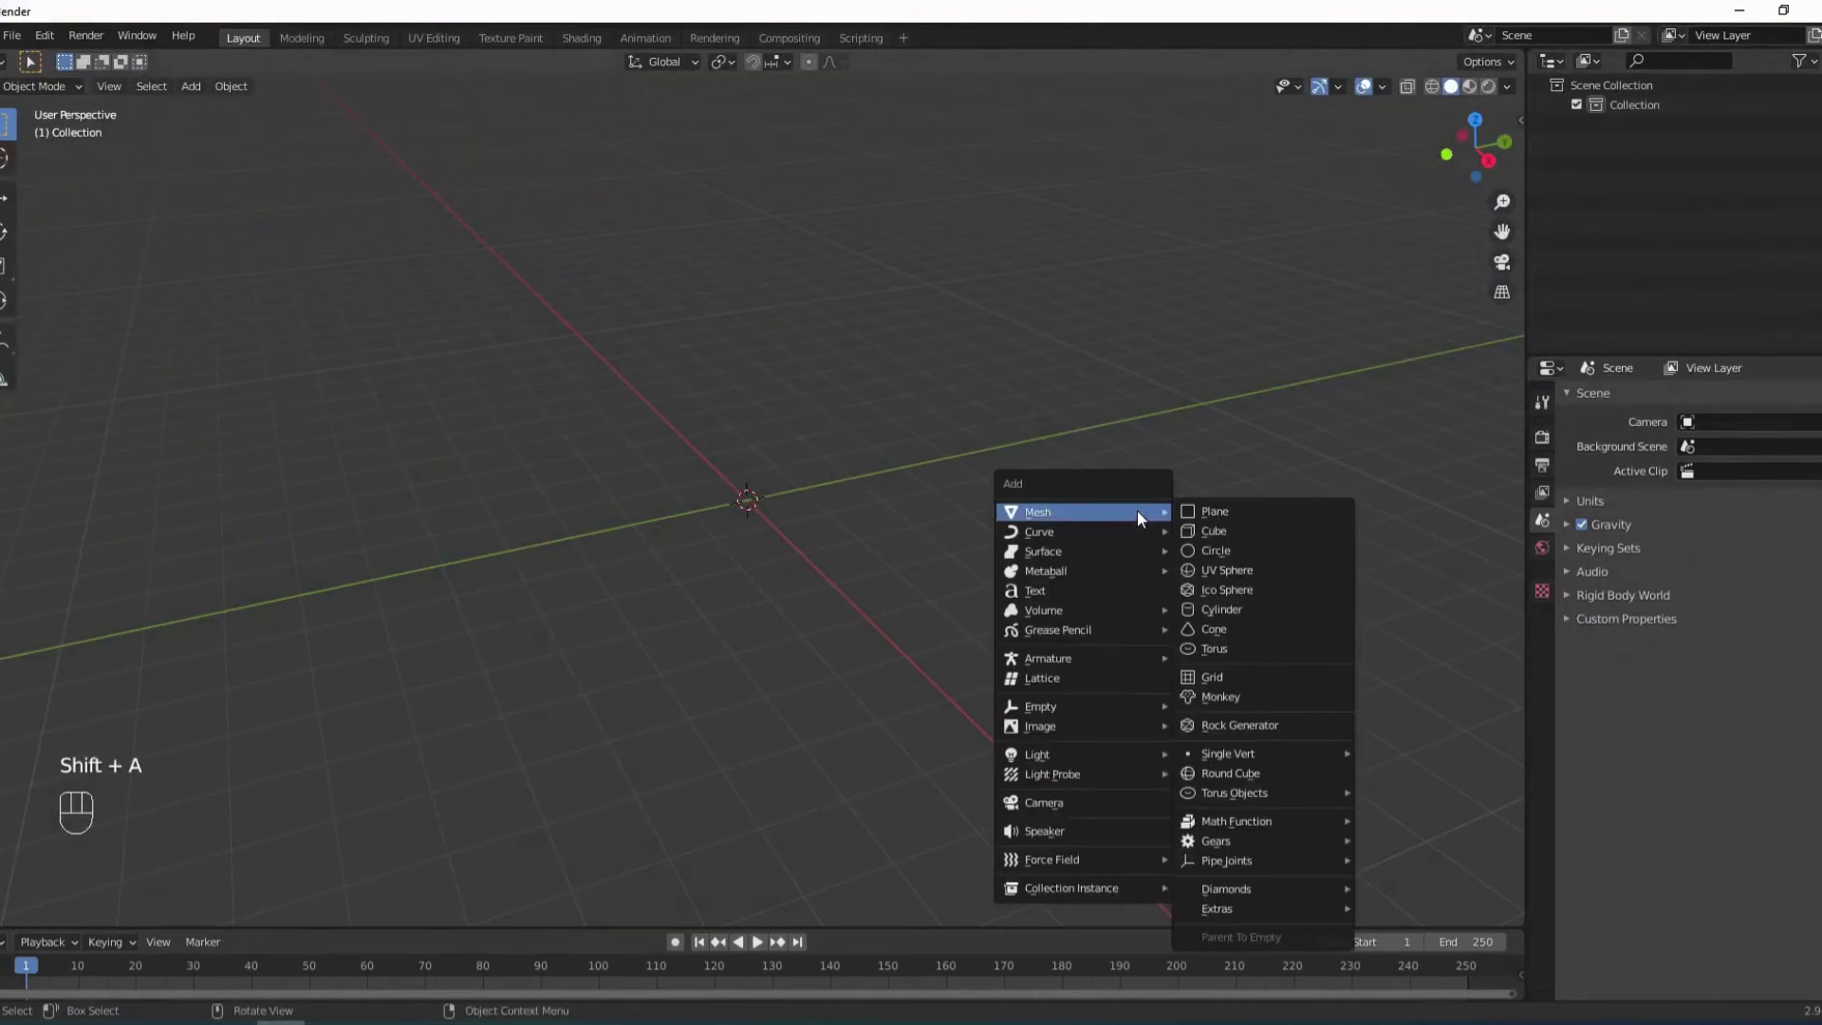
left_click(1222, 589)
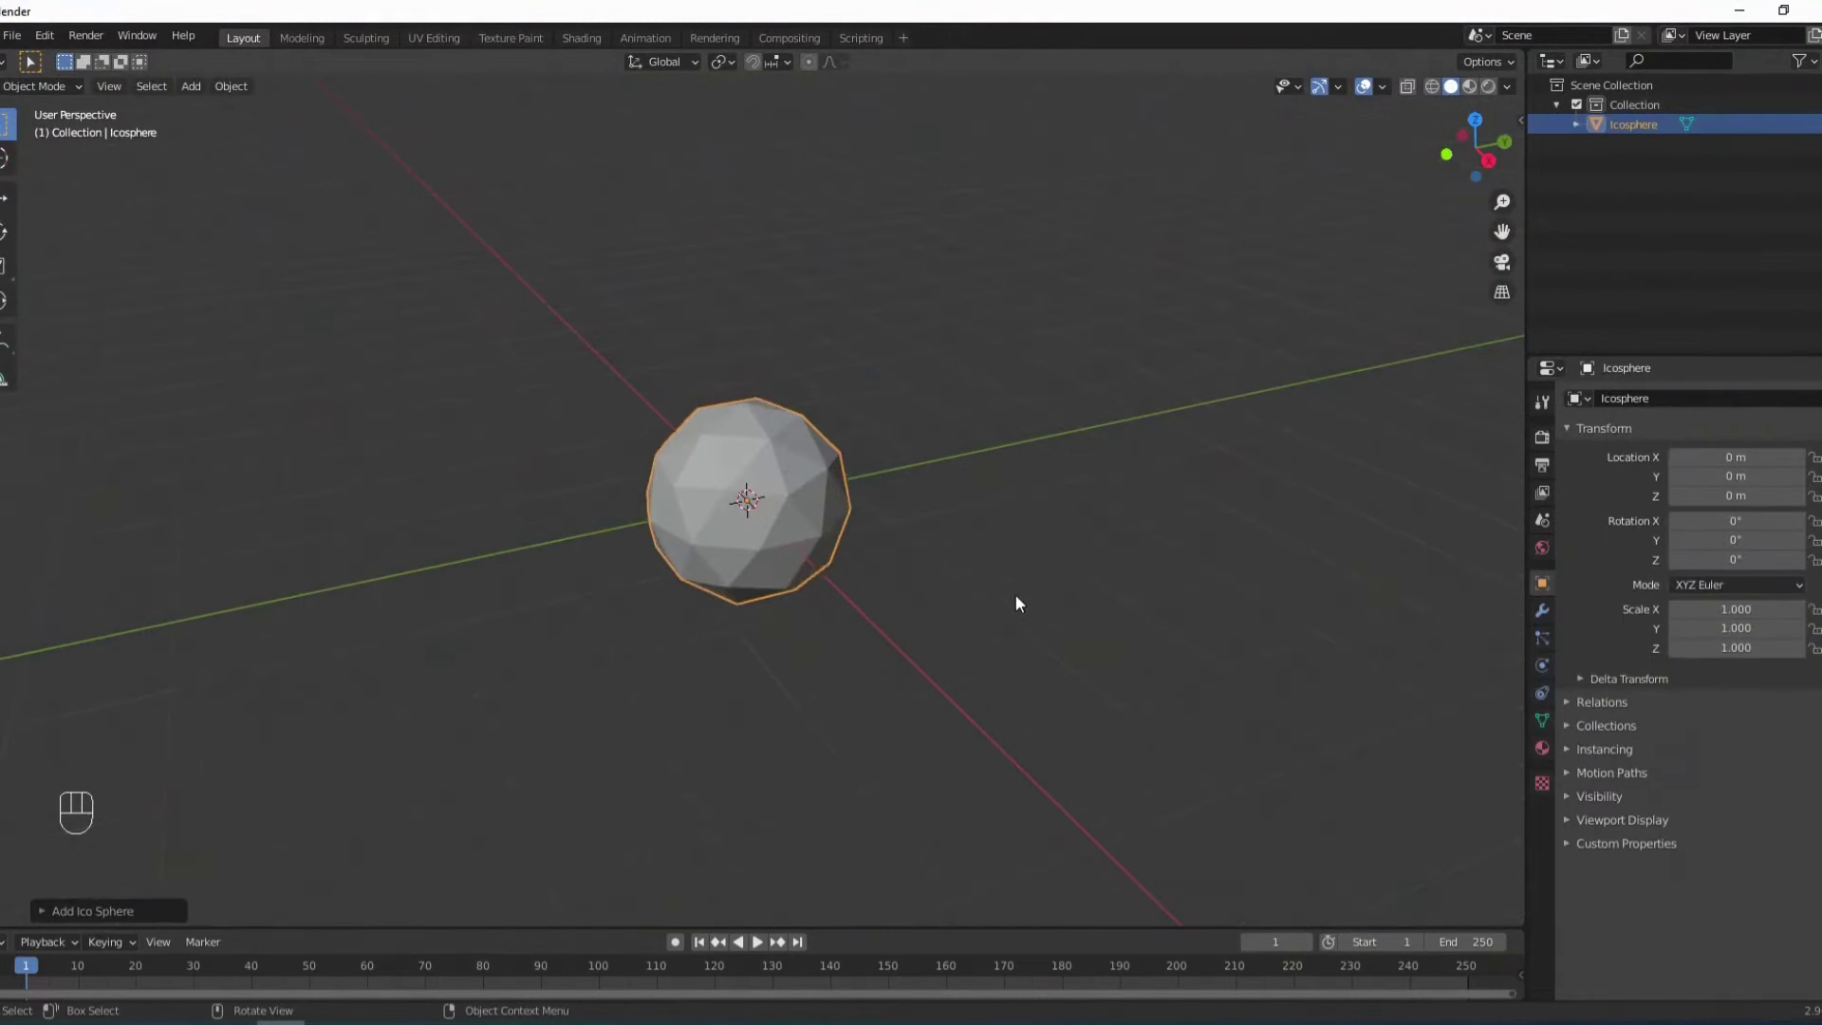
scroll(1016, 597, "up", 1)
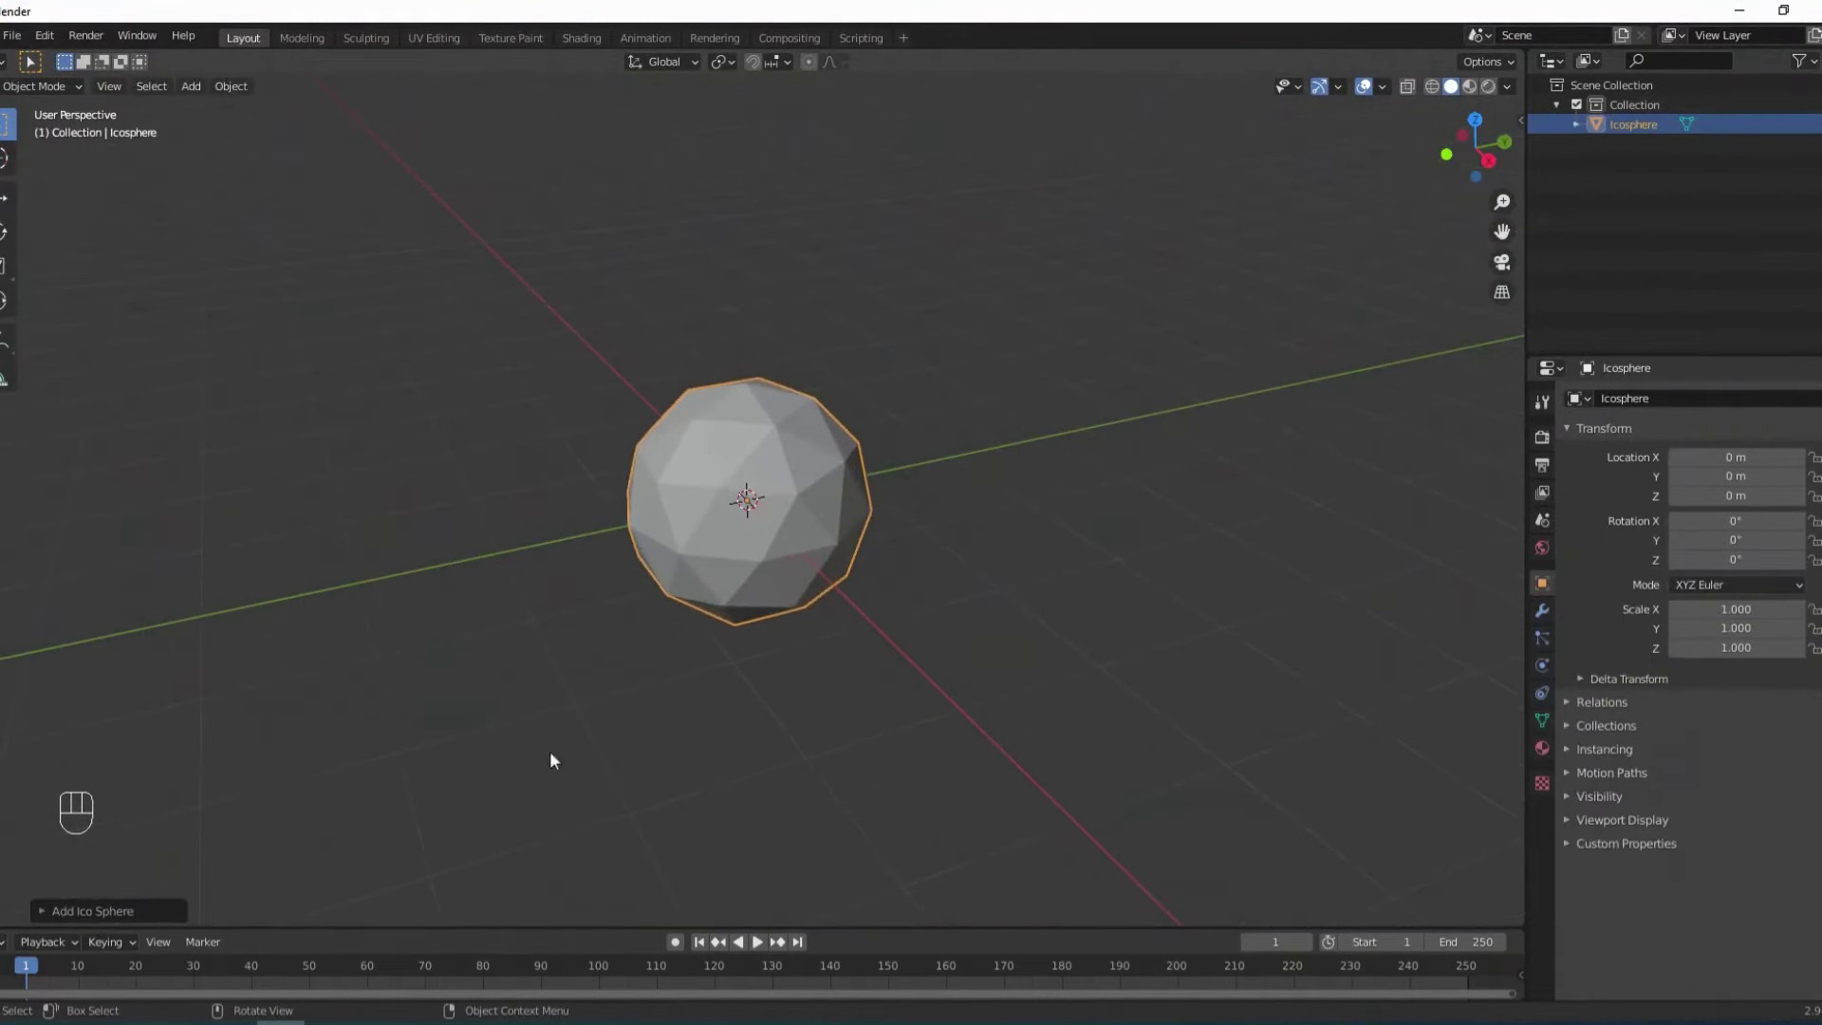
Set the new ico sphere's subdivisions to 1.
left_click(89, 911)
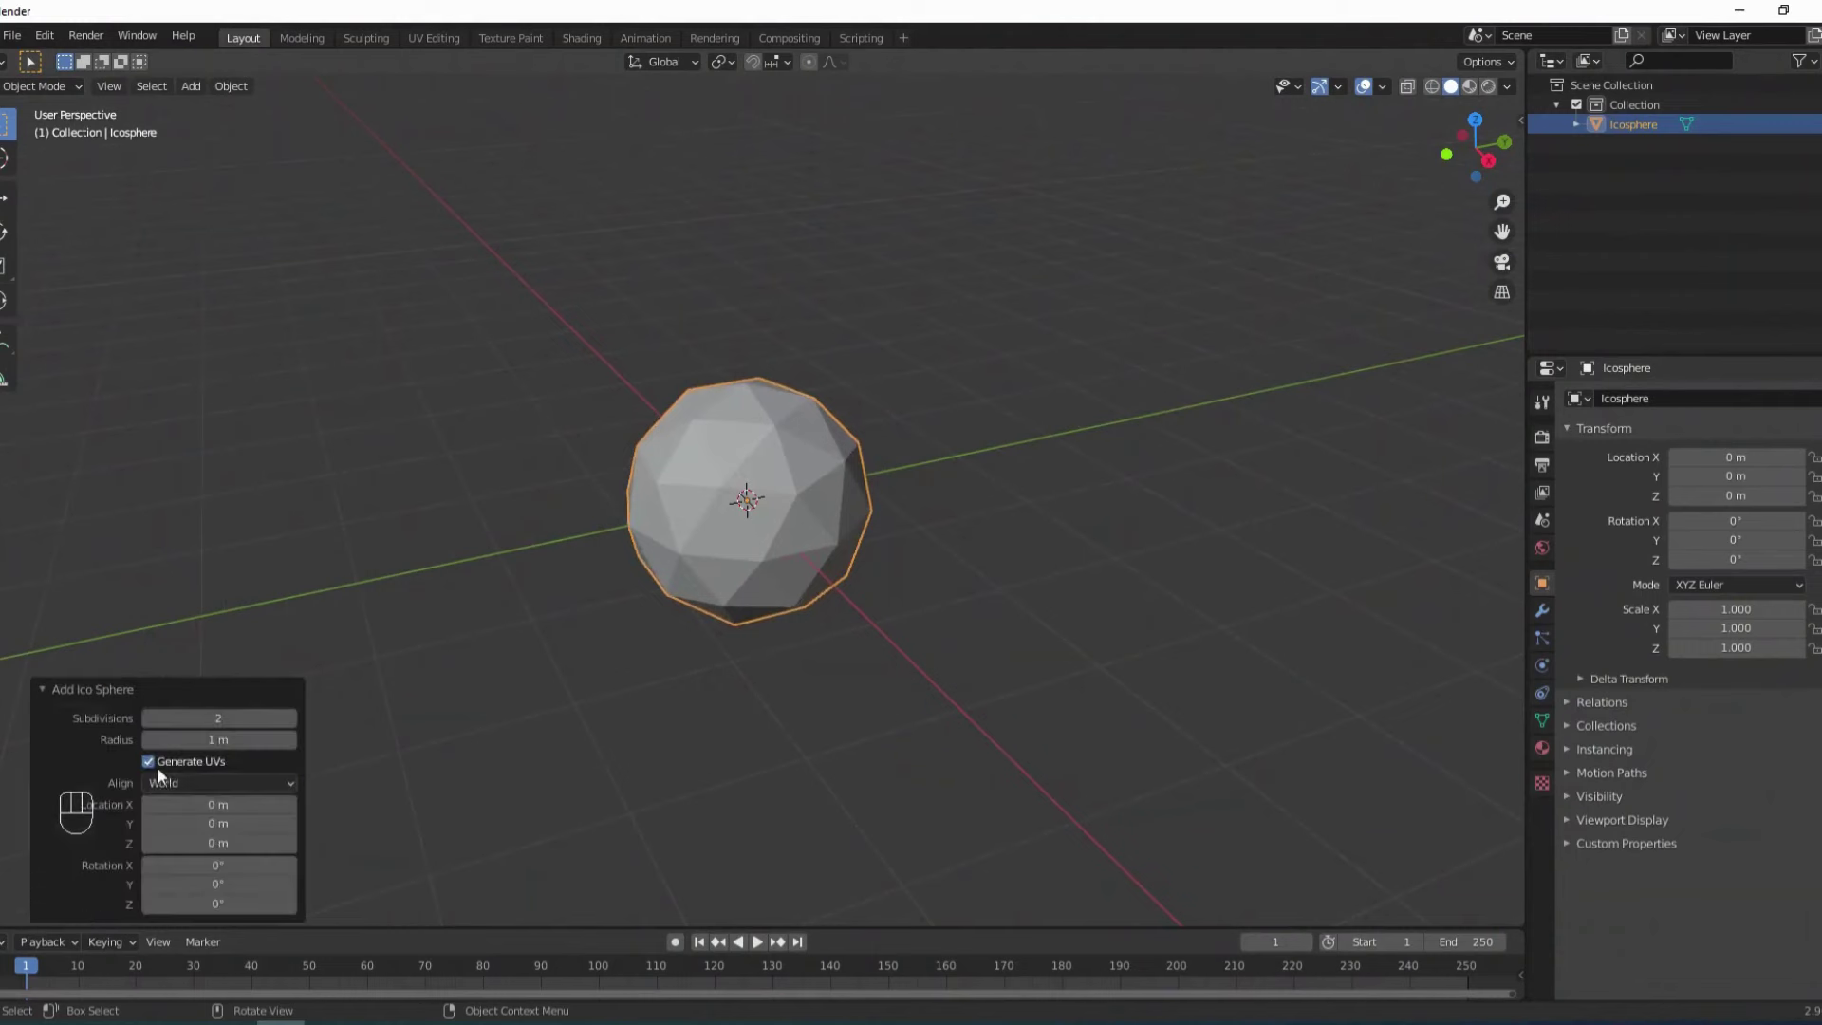
left_click(147, 718)
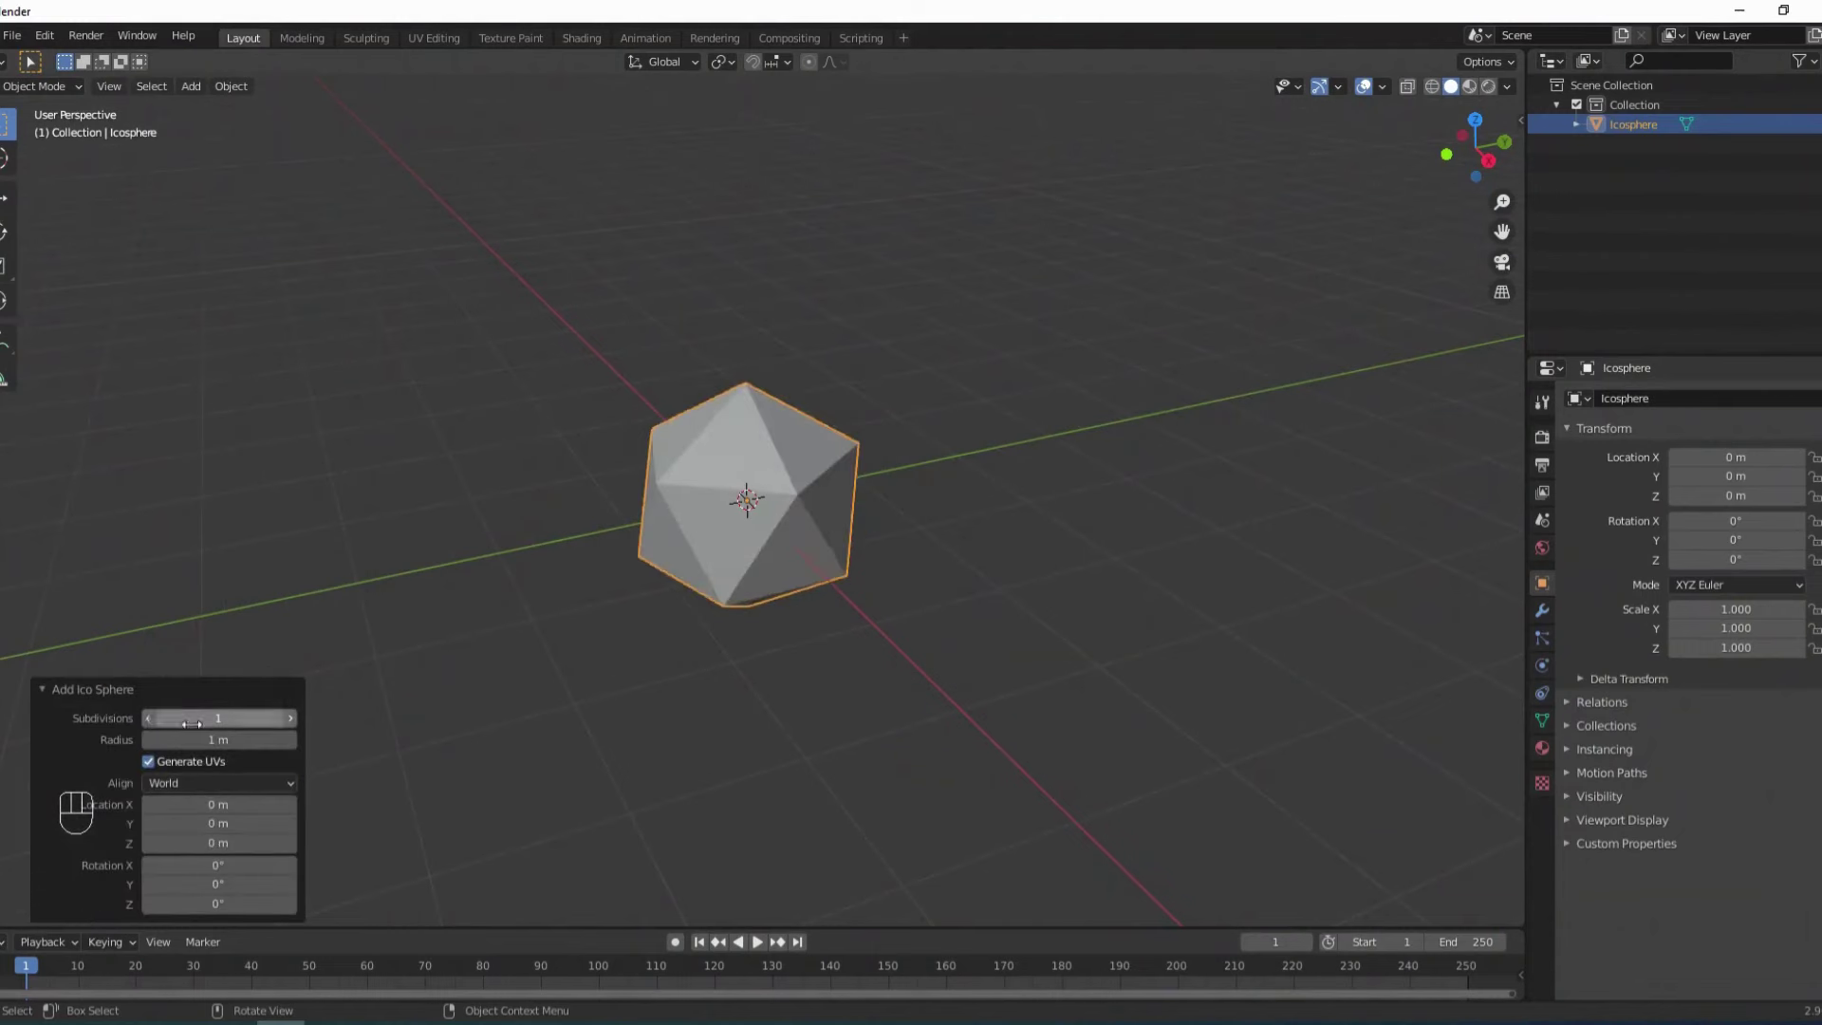
left_click(409, 701)
left_click(782, 484)
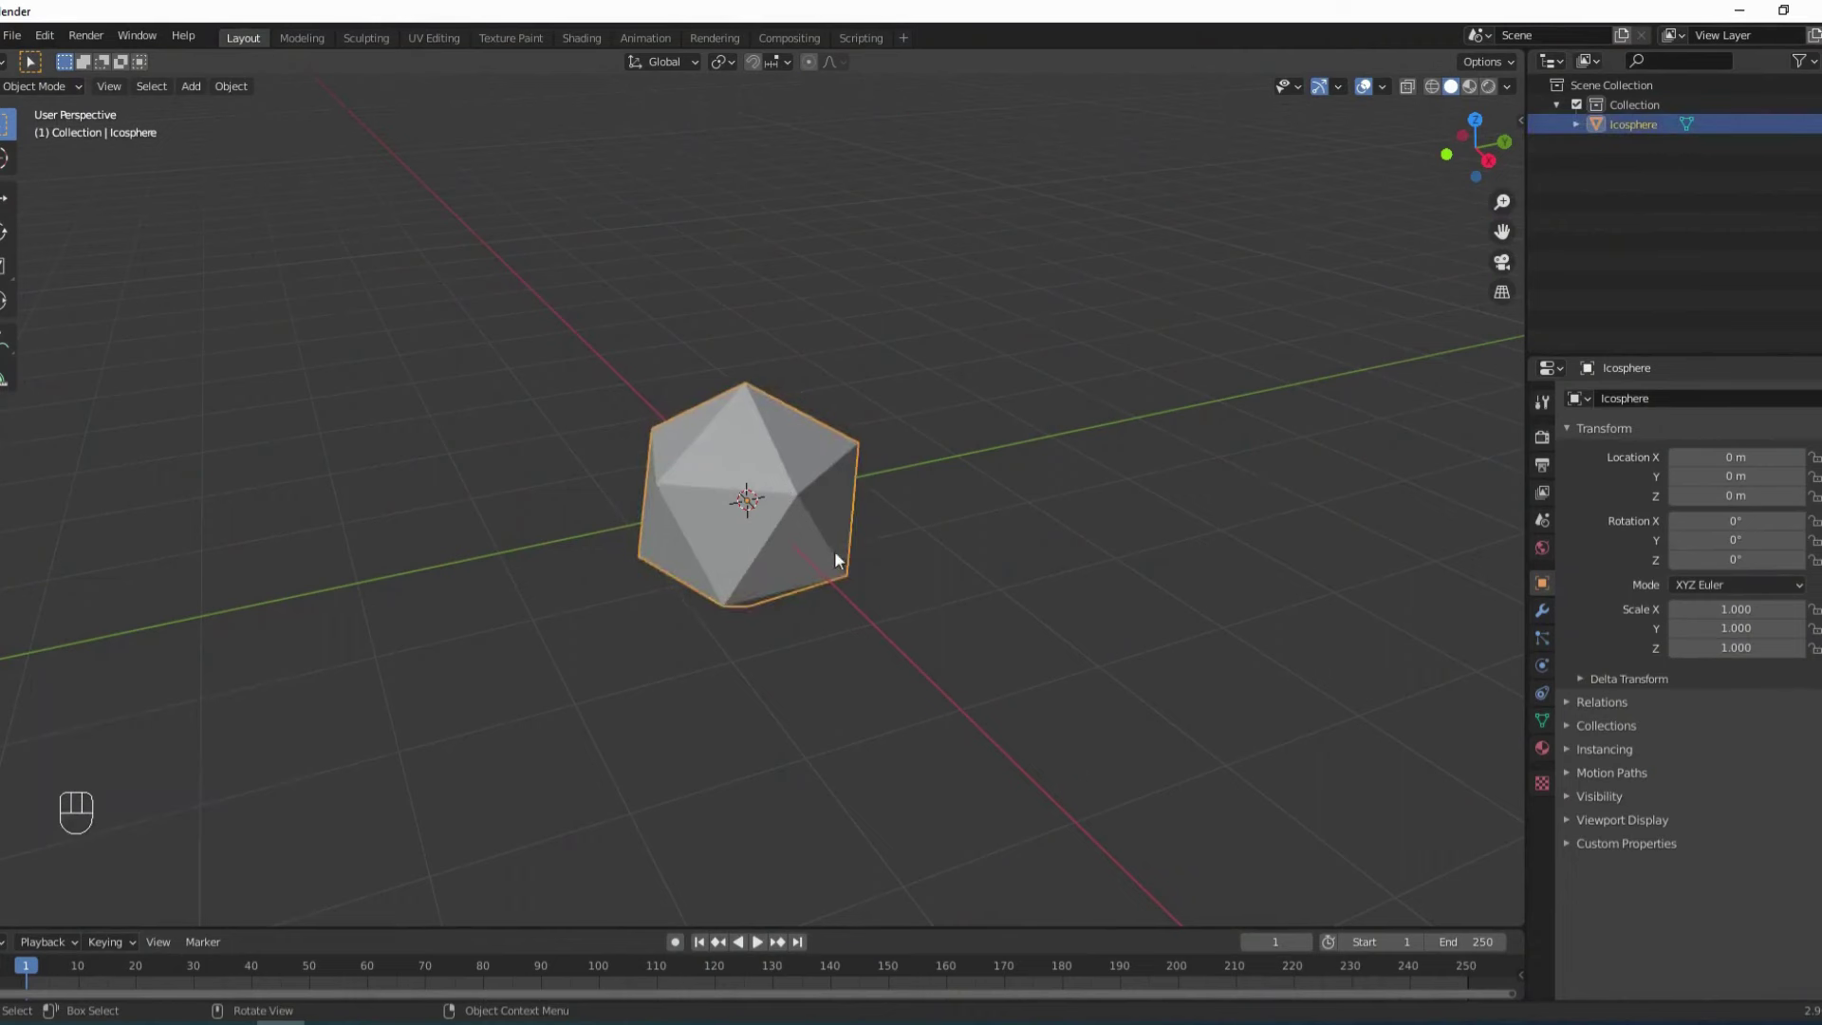
scroll(845, 558, "up", 2)
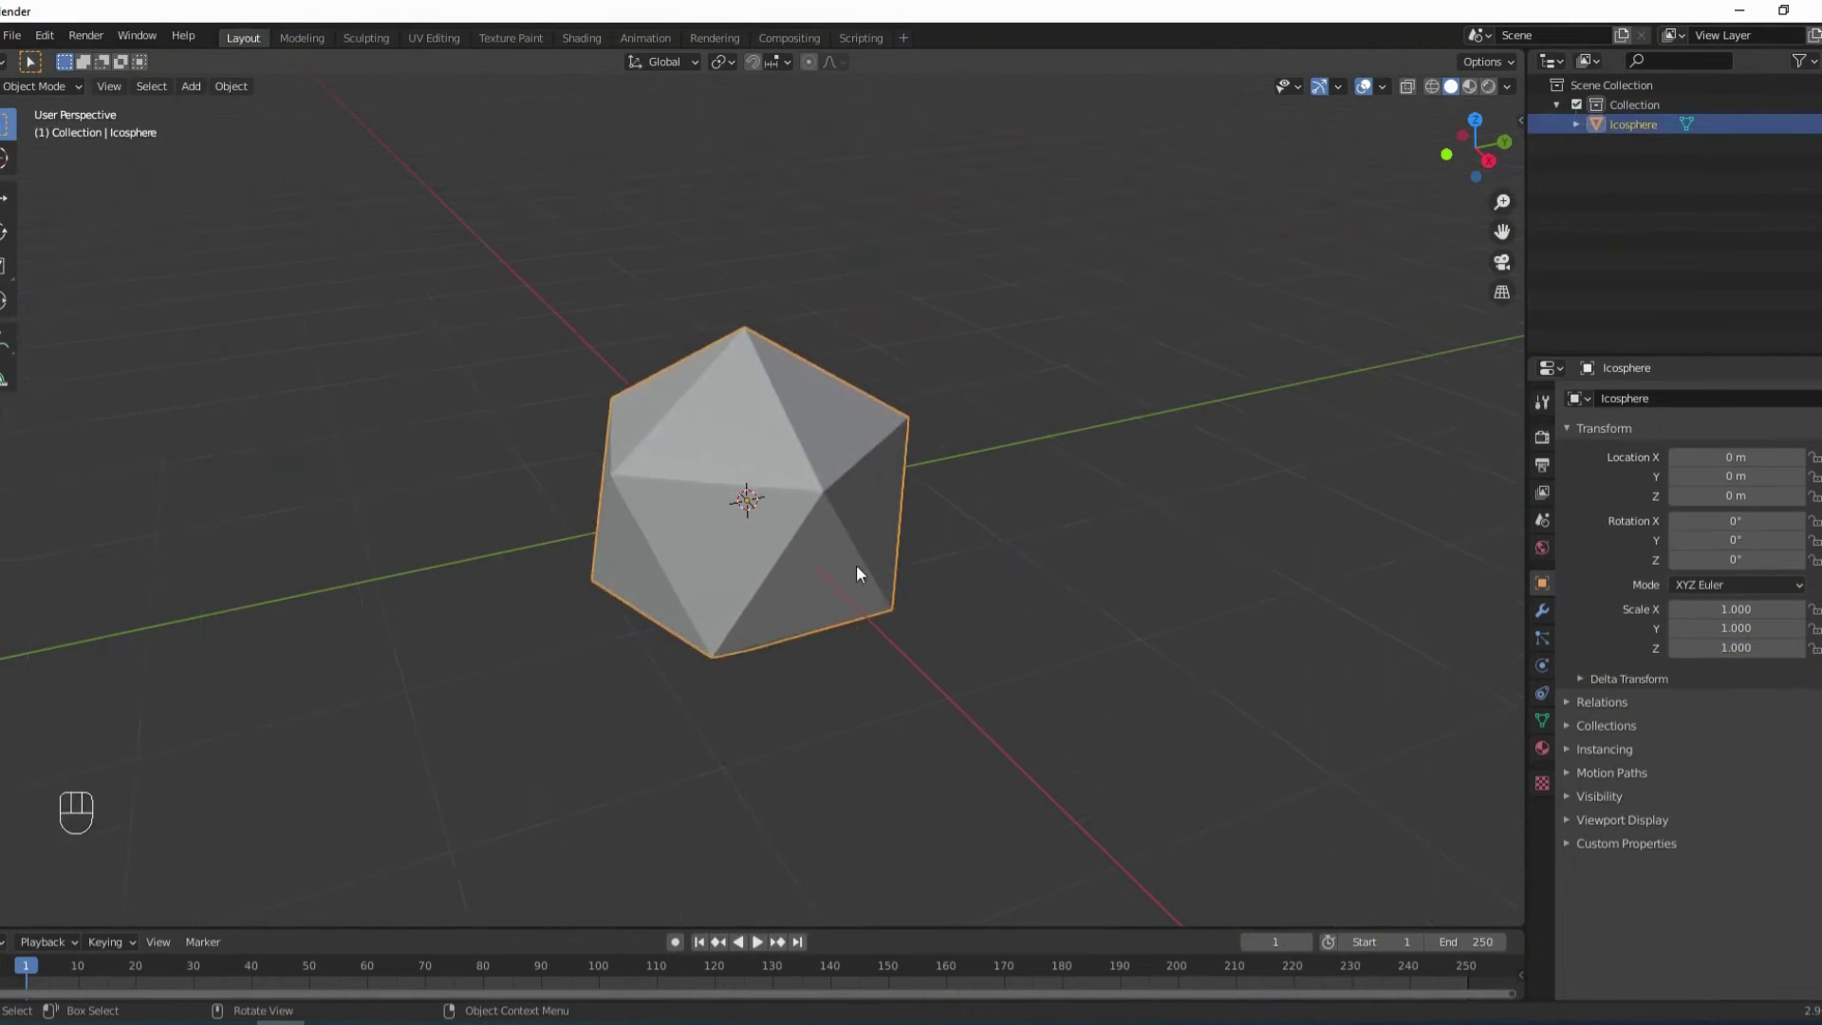
Show the viewport in Material Preview shading and create a material named Putih on the icosphere.
left_click(1469, 87)
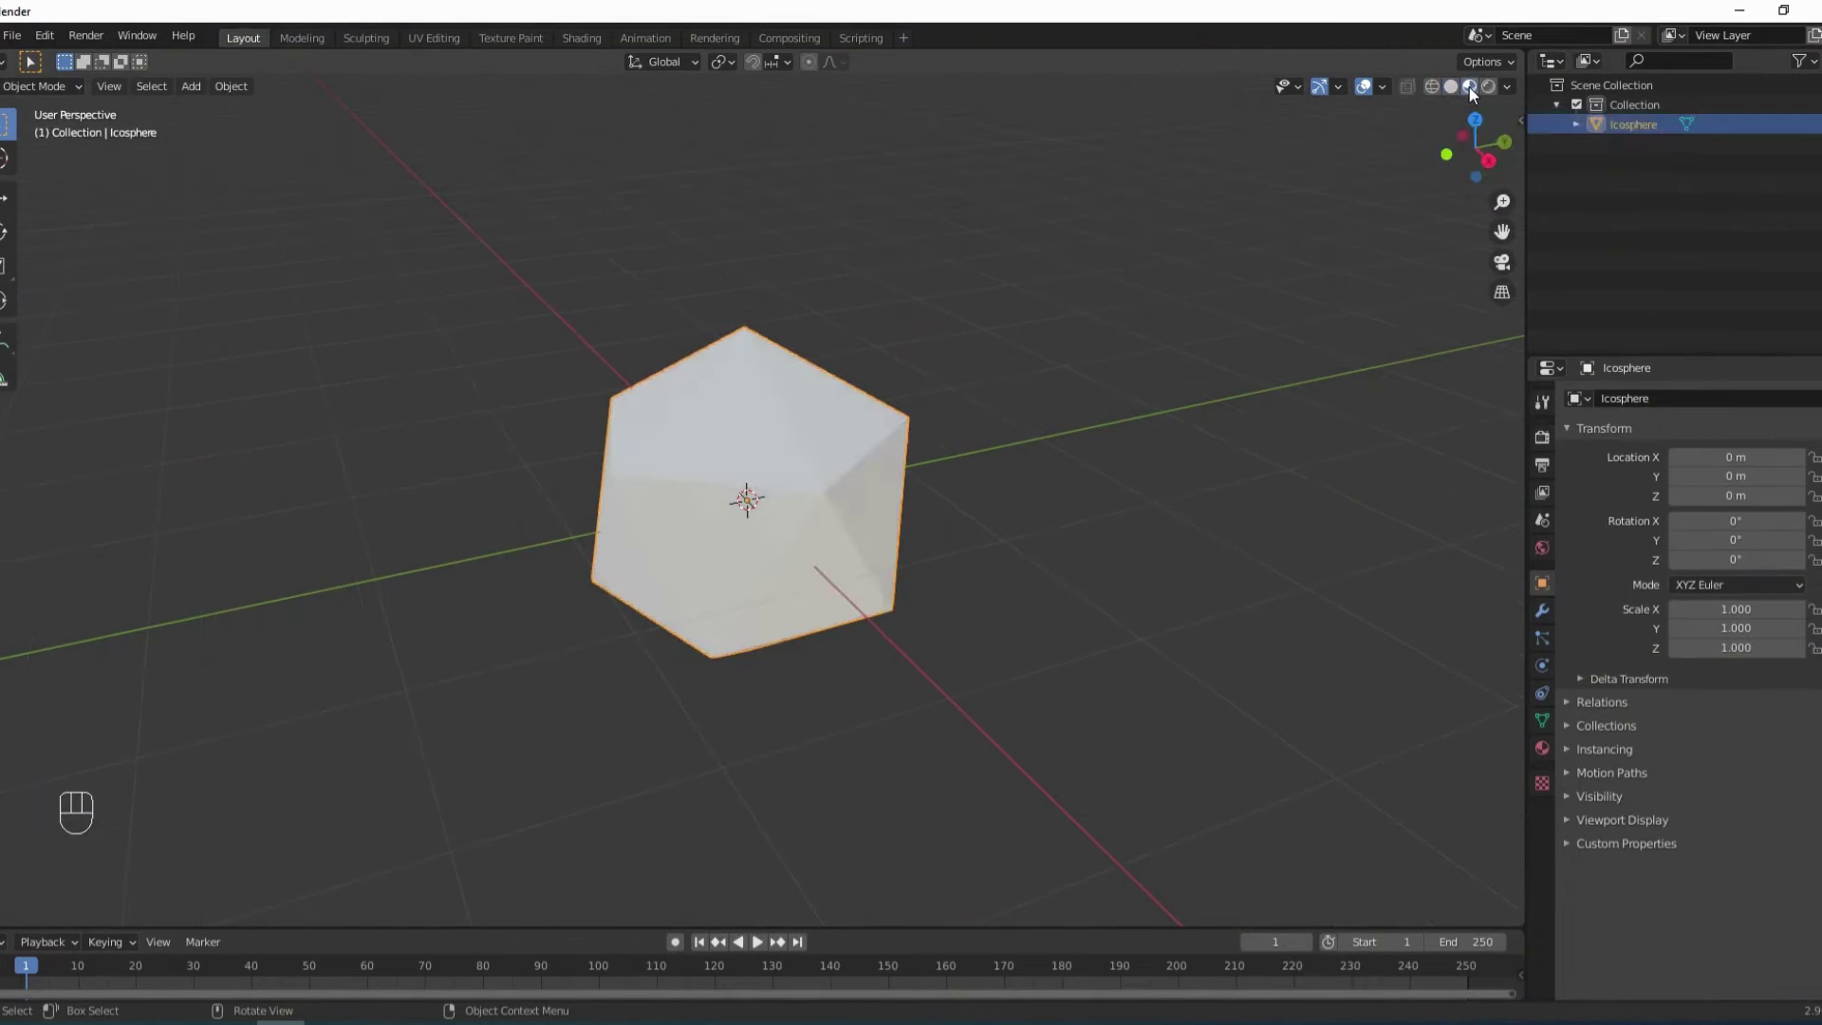
left_click(1543, 748)
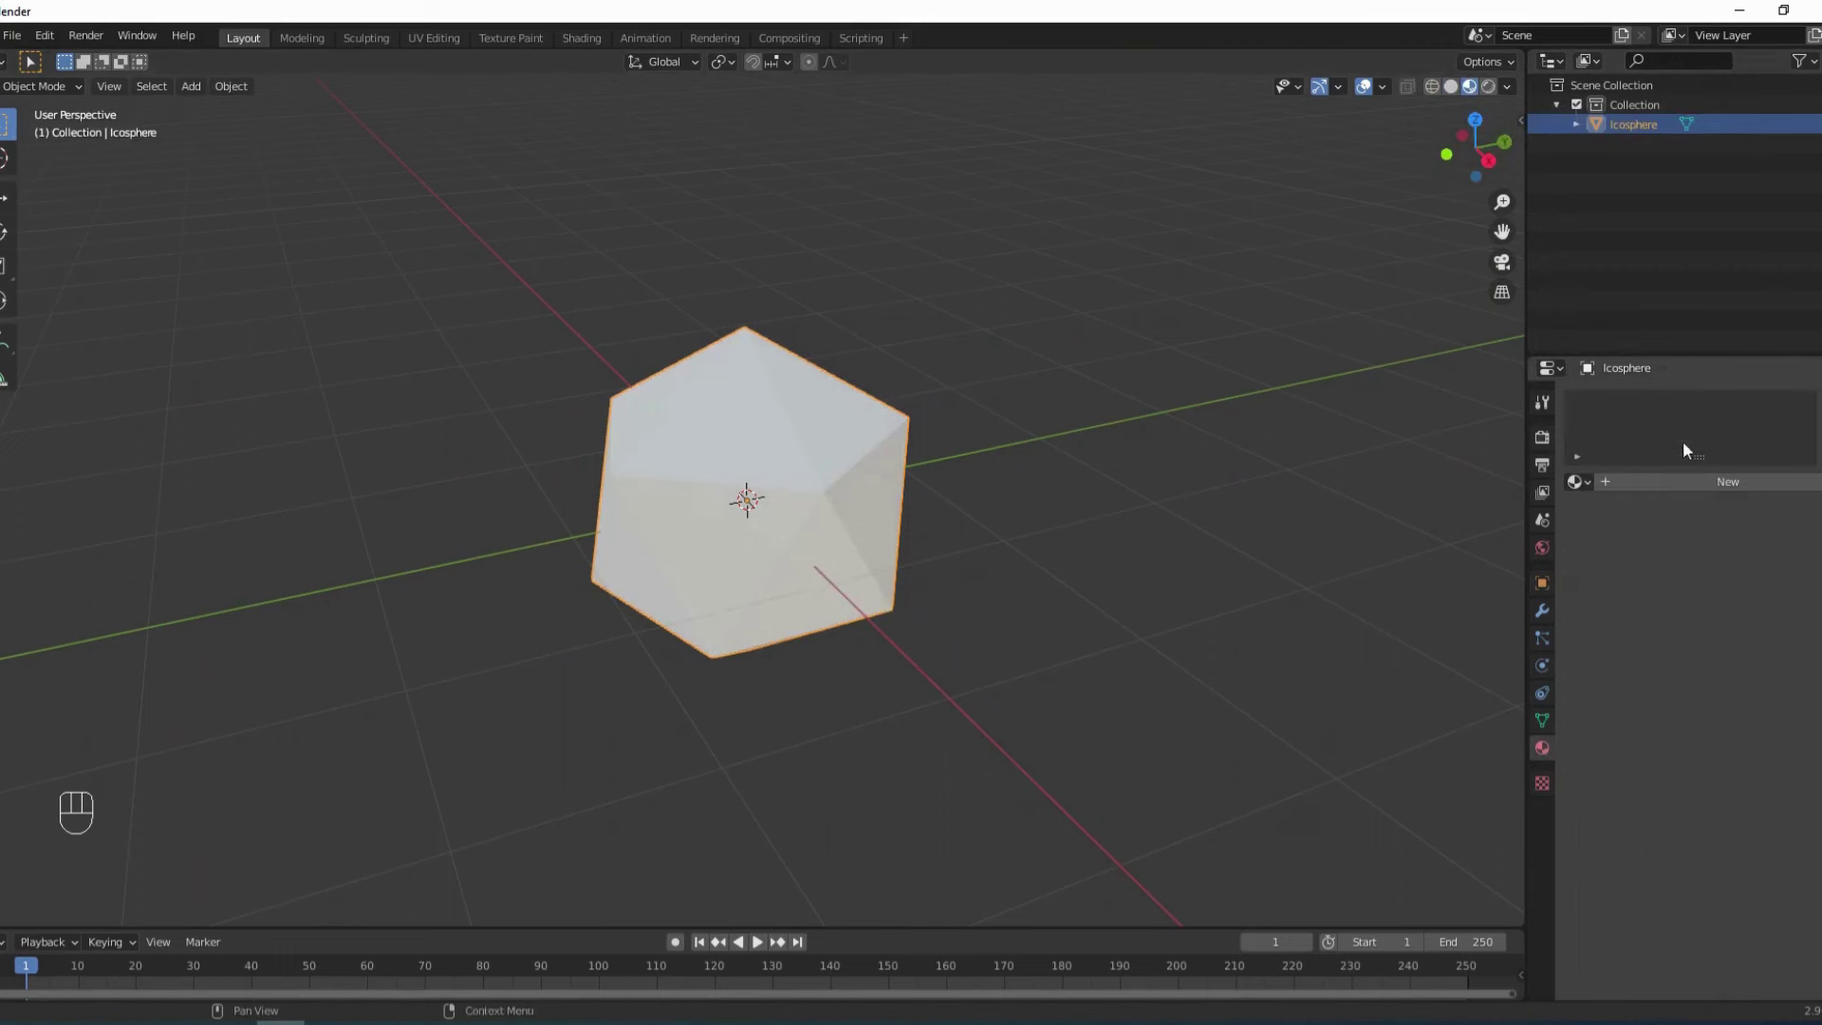
left_click(1715, 481)
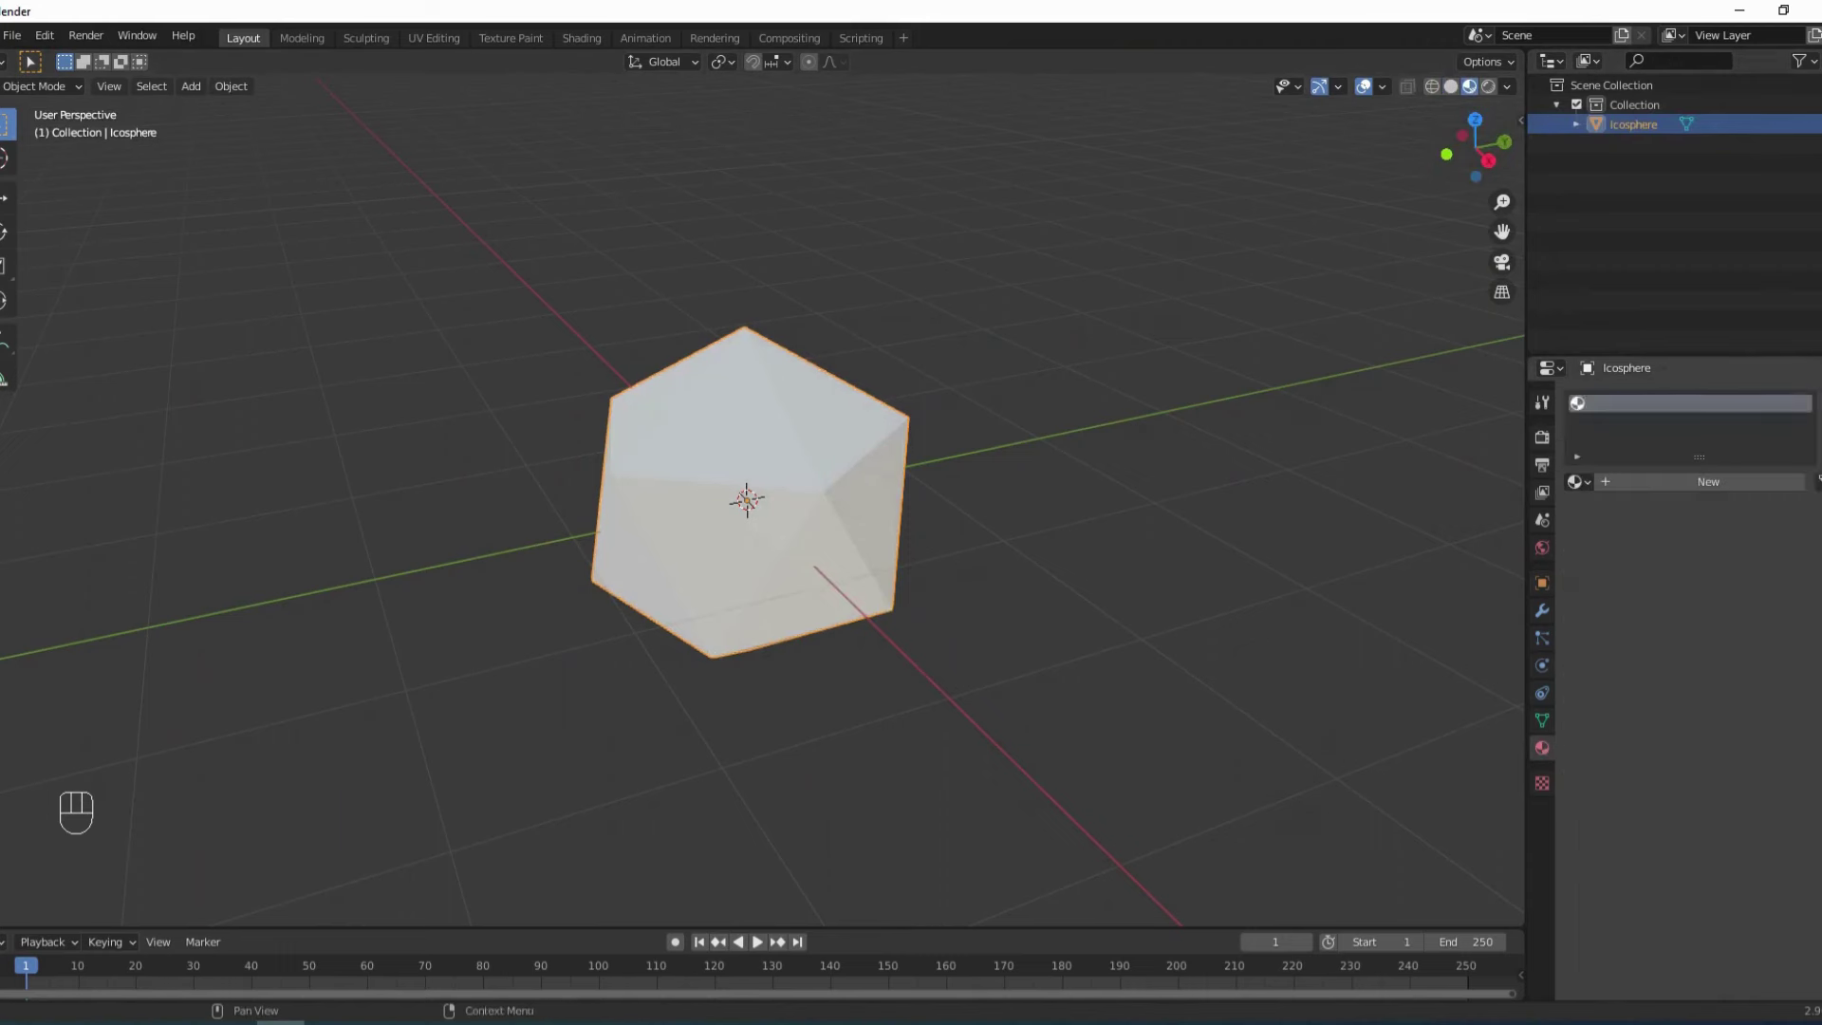
left_click(1704, 481)
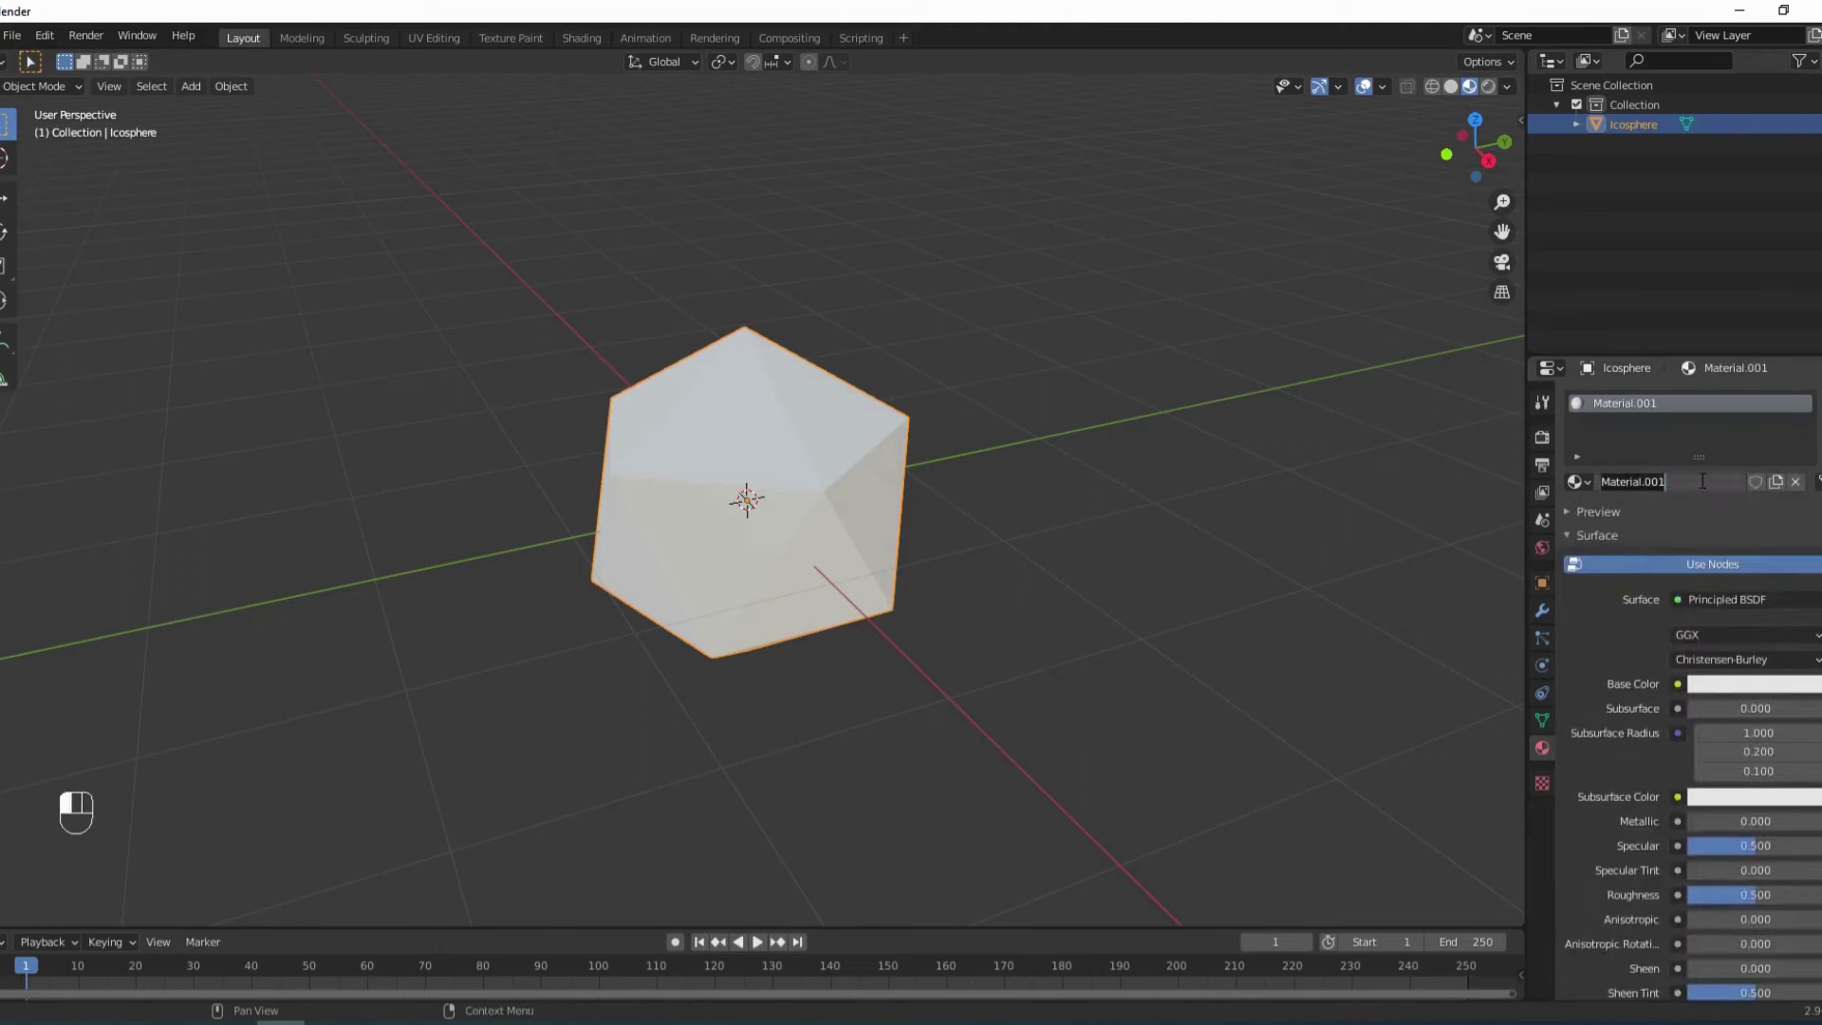
type("Putih")
key("Return")
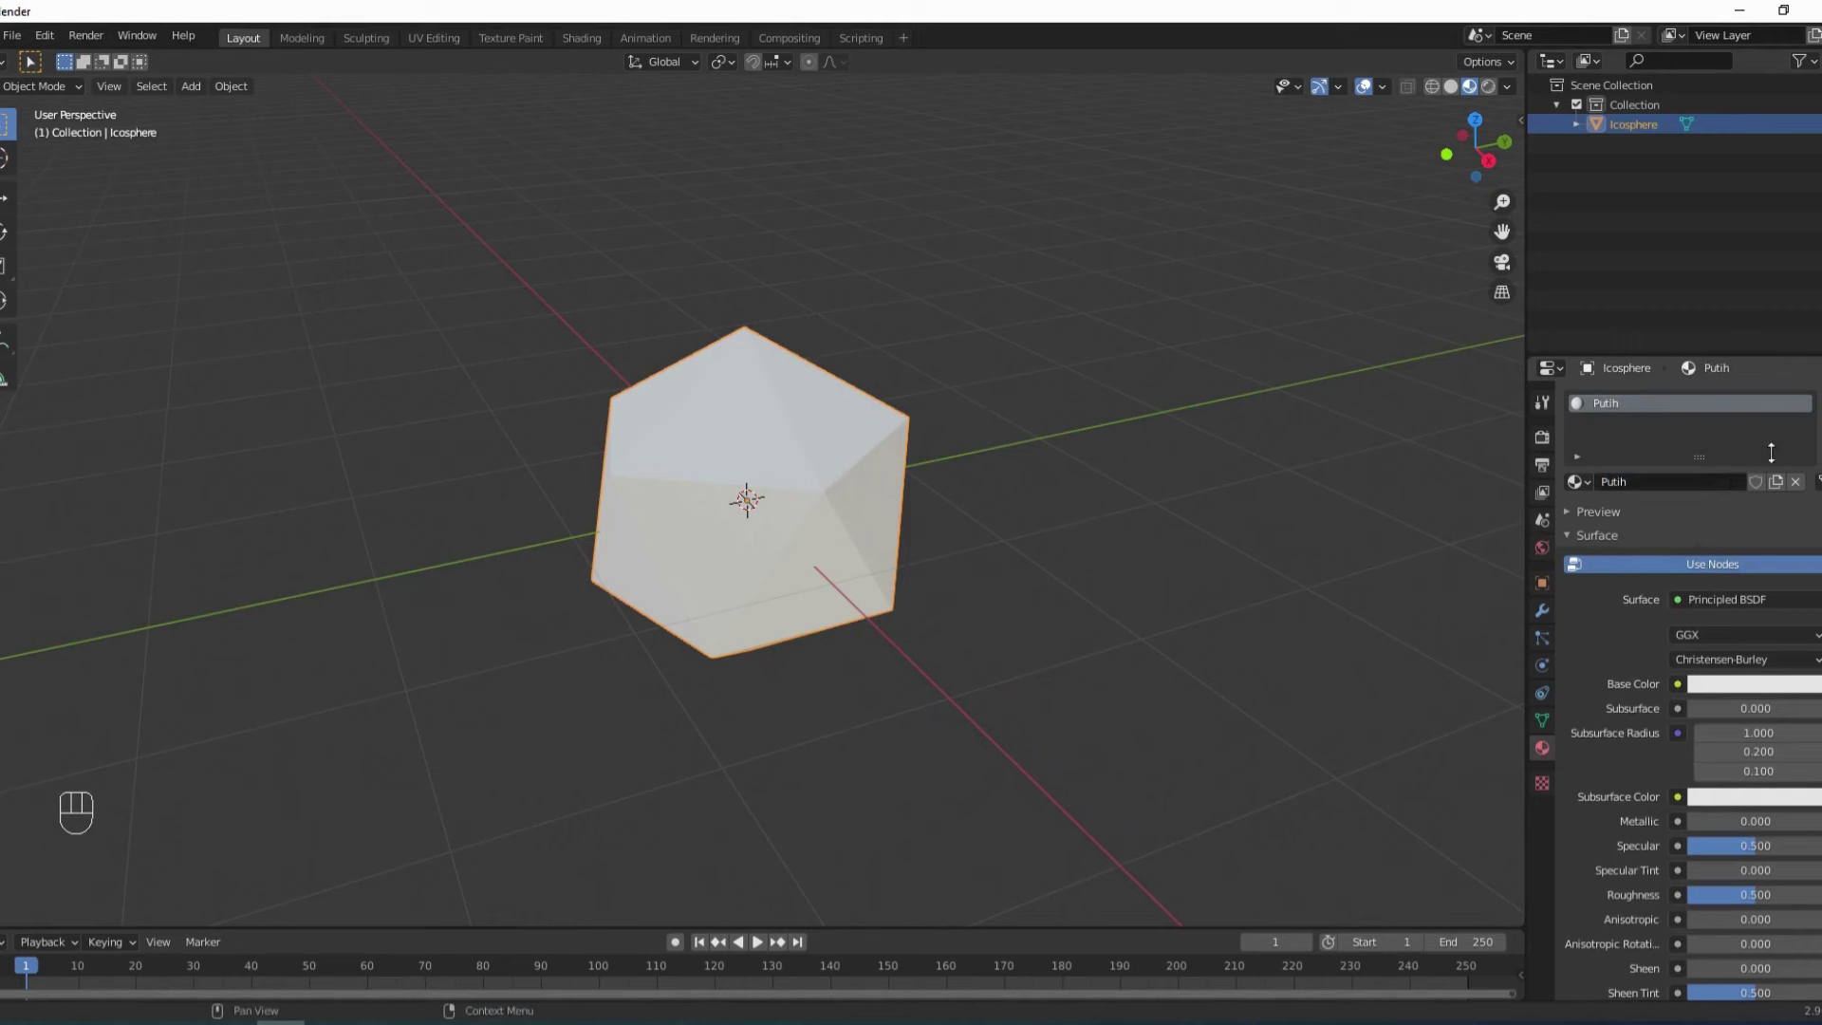
Add a second material slot with a new material named Merah and give it a saturated red base color.
left_click(1816, 403)
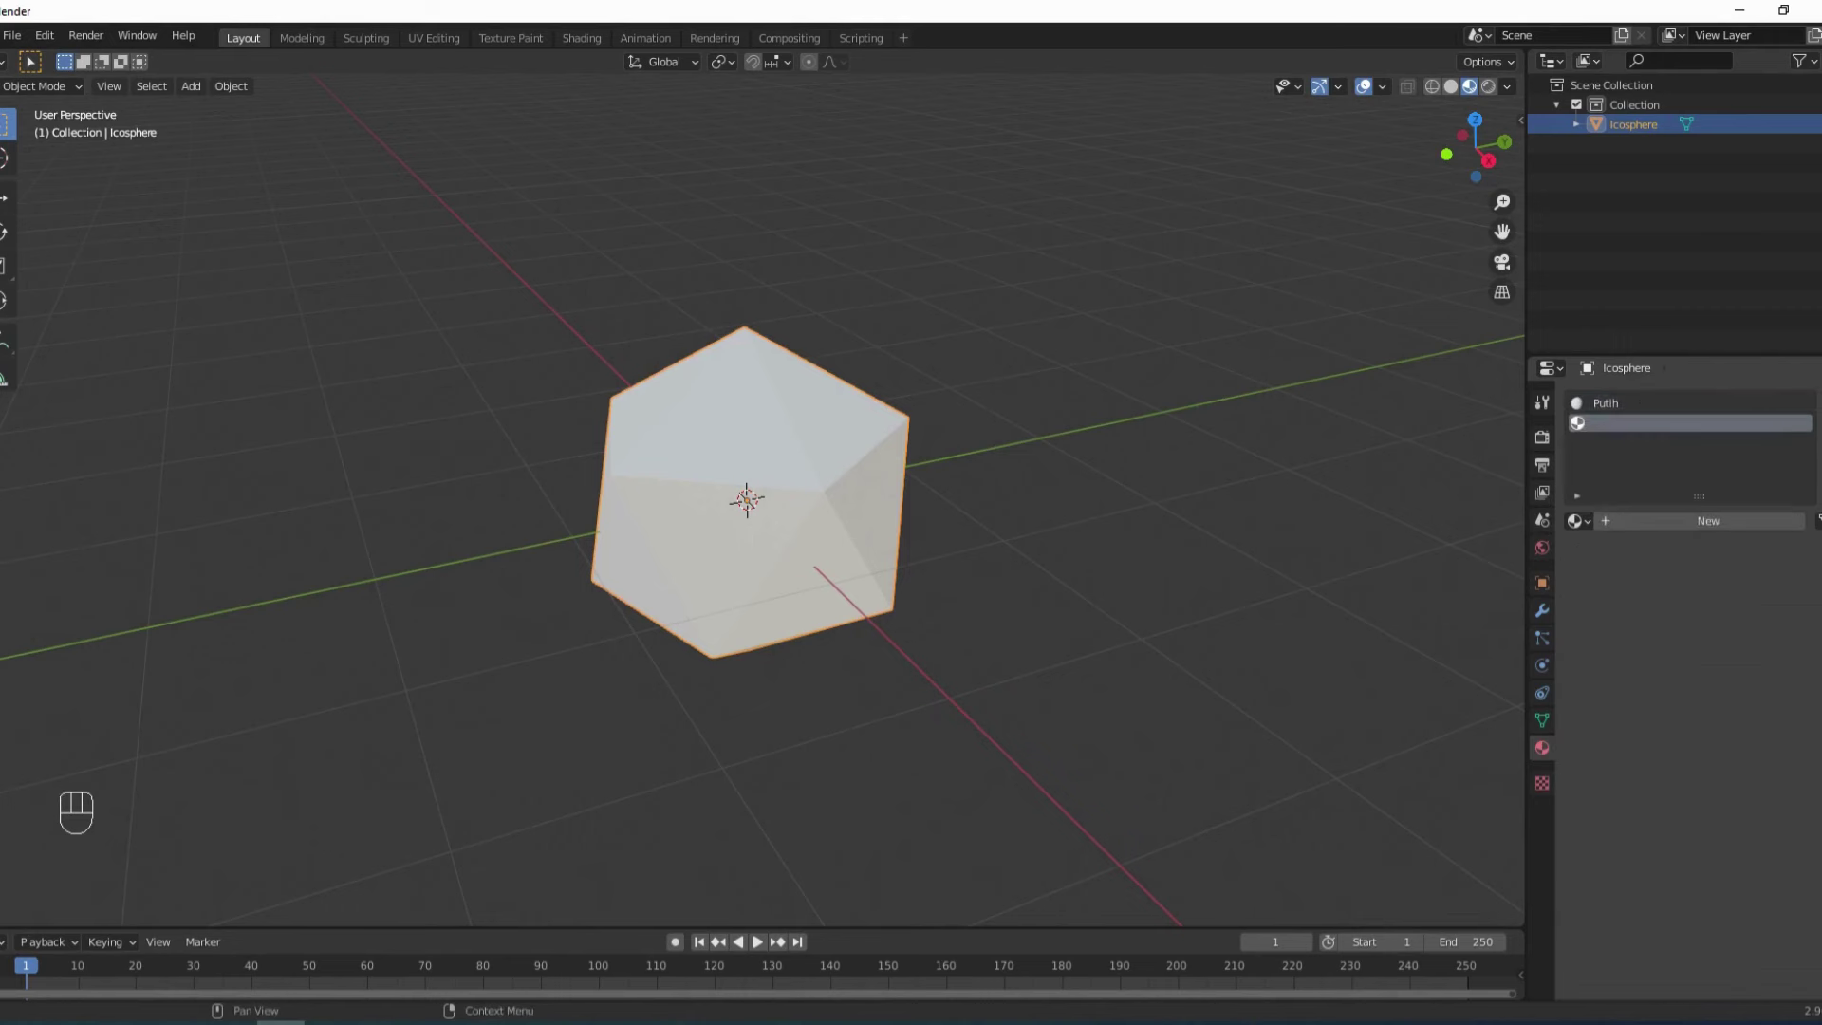
left_click(1713, 520)
left_click(1706, 522)
type("Merah")
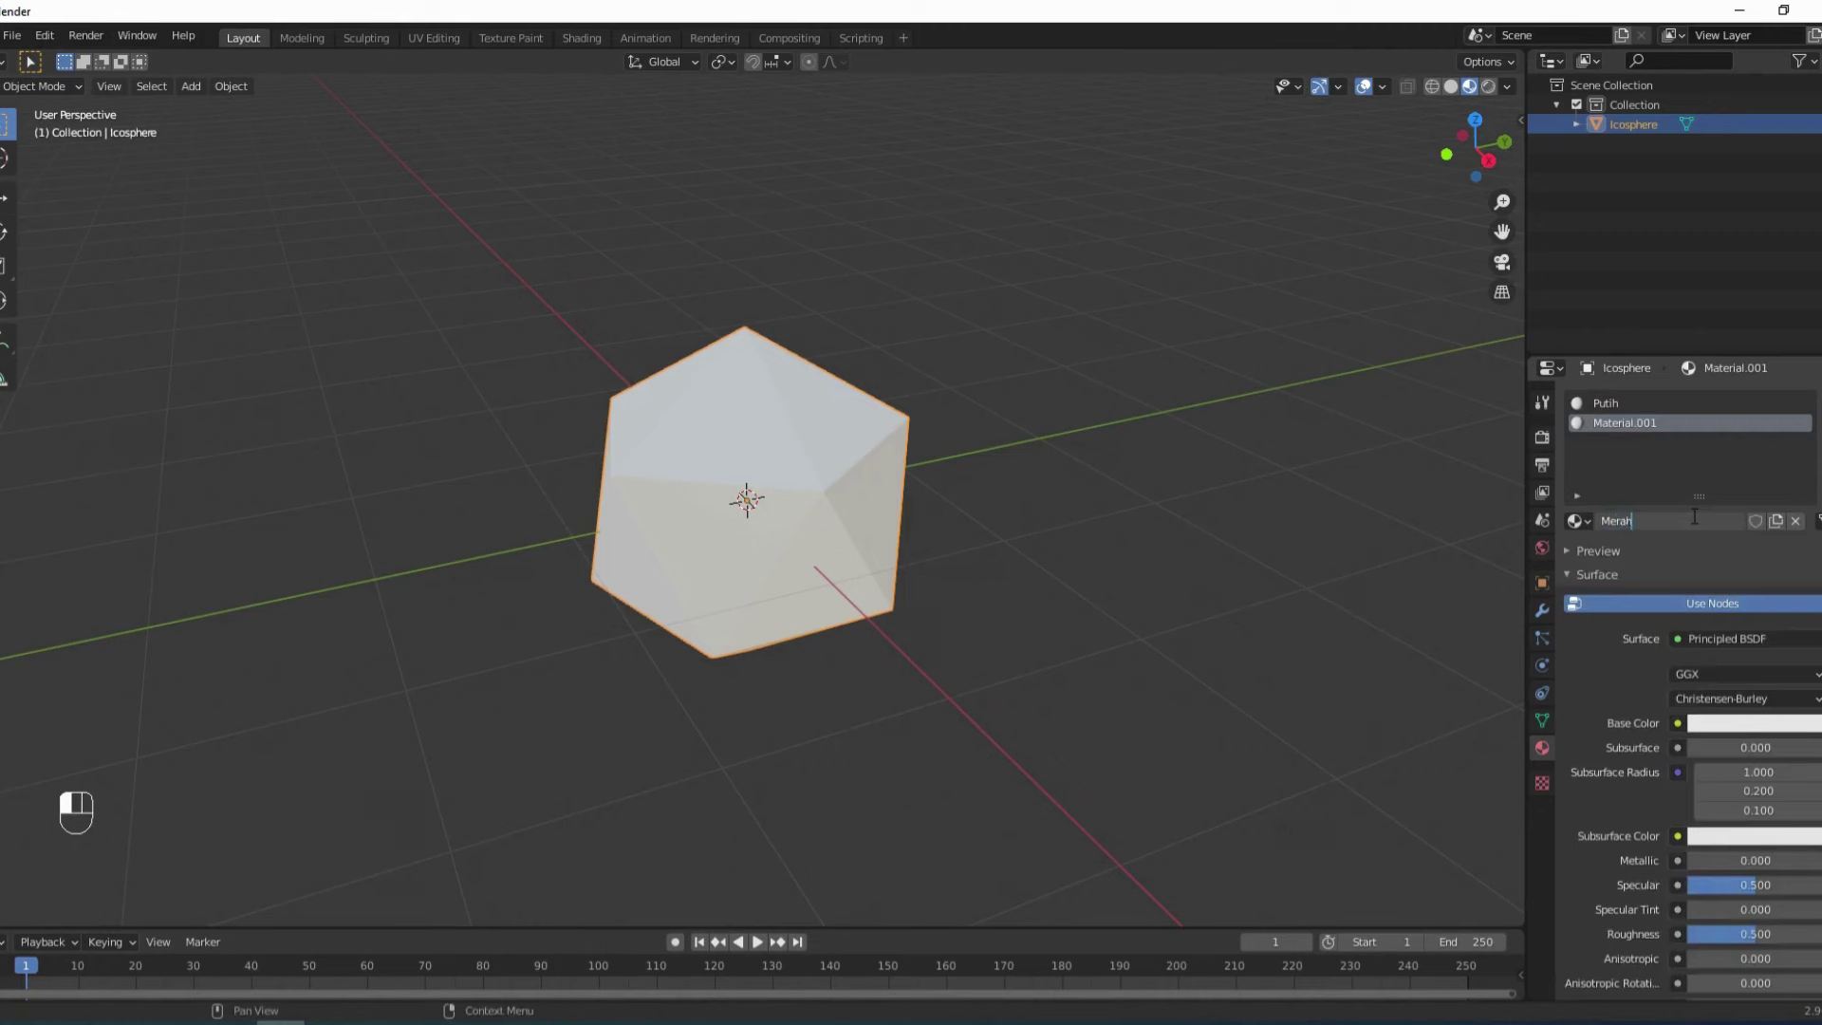
key("Return")
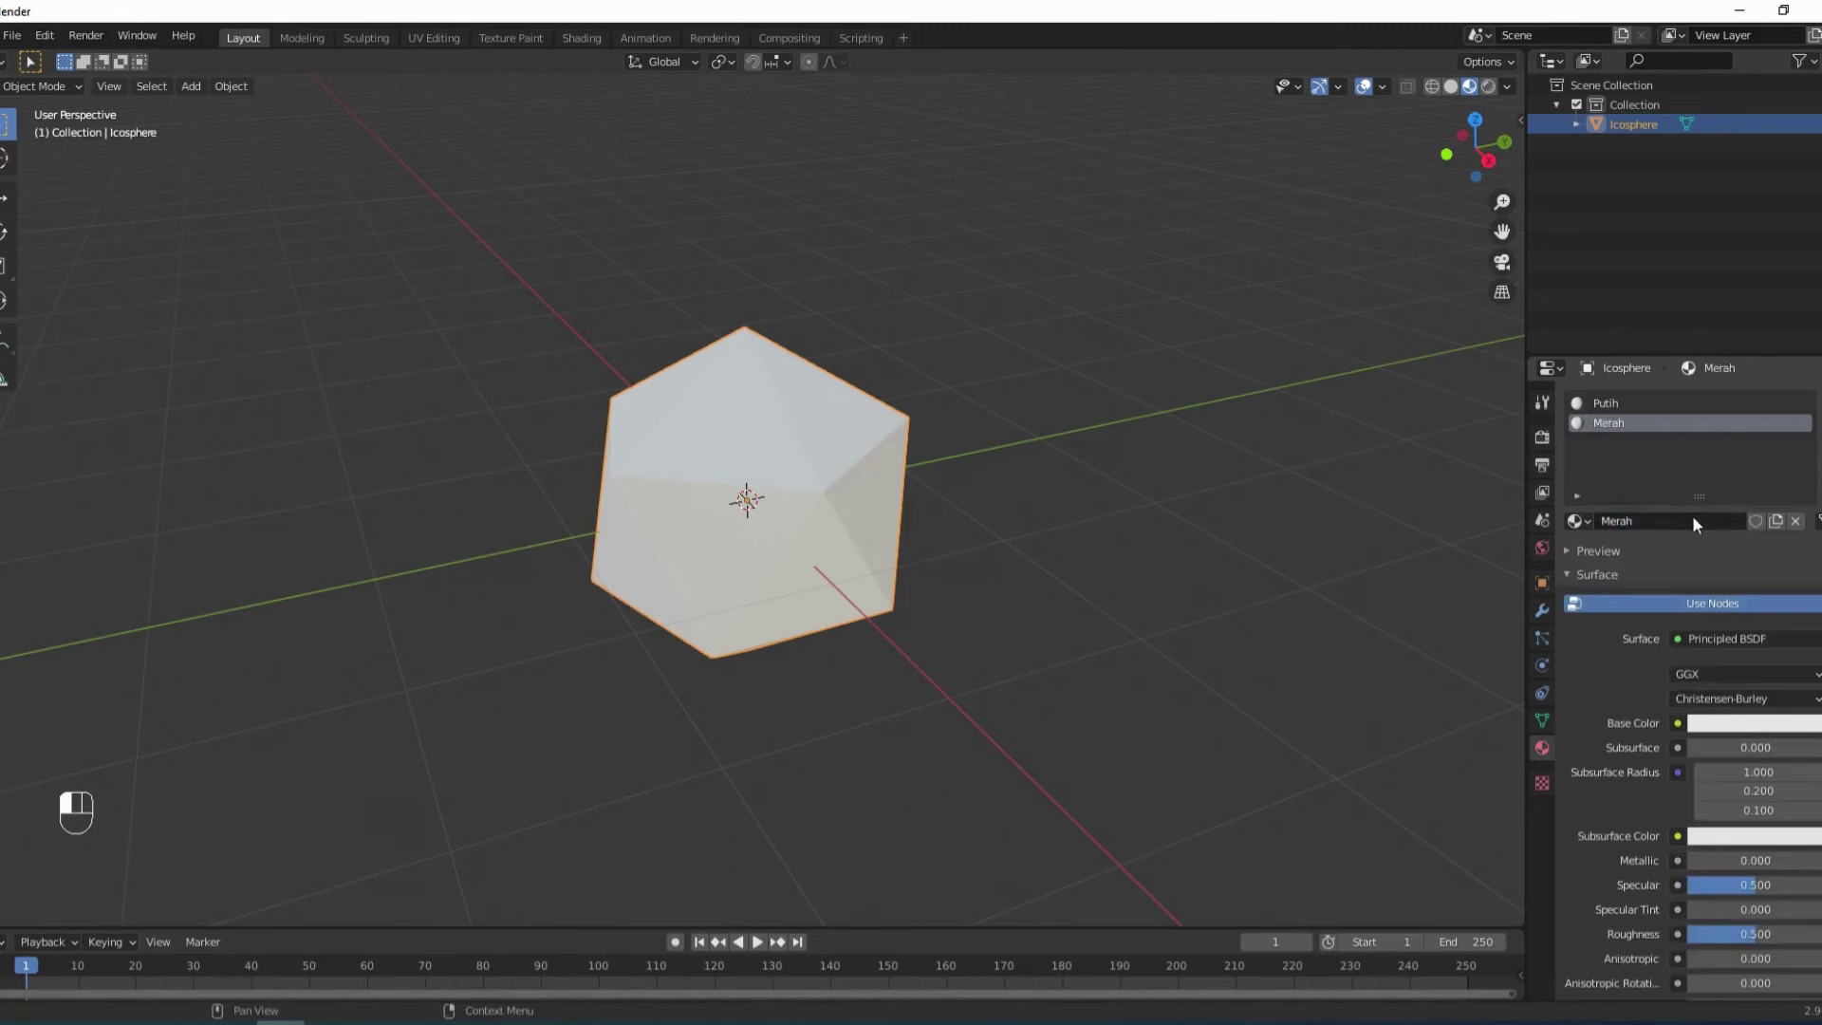
left_click(1728, 728)
left_click_drag(1723, 603, 1723, 588)
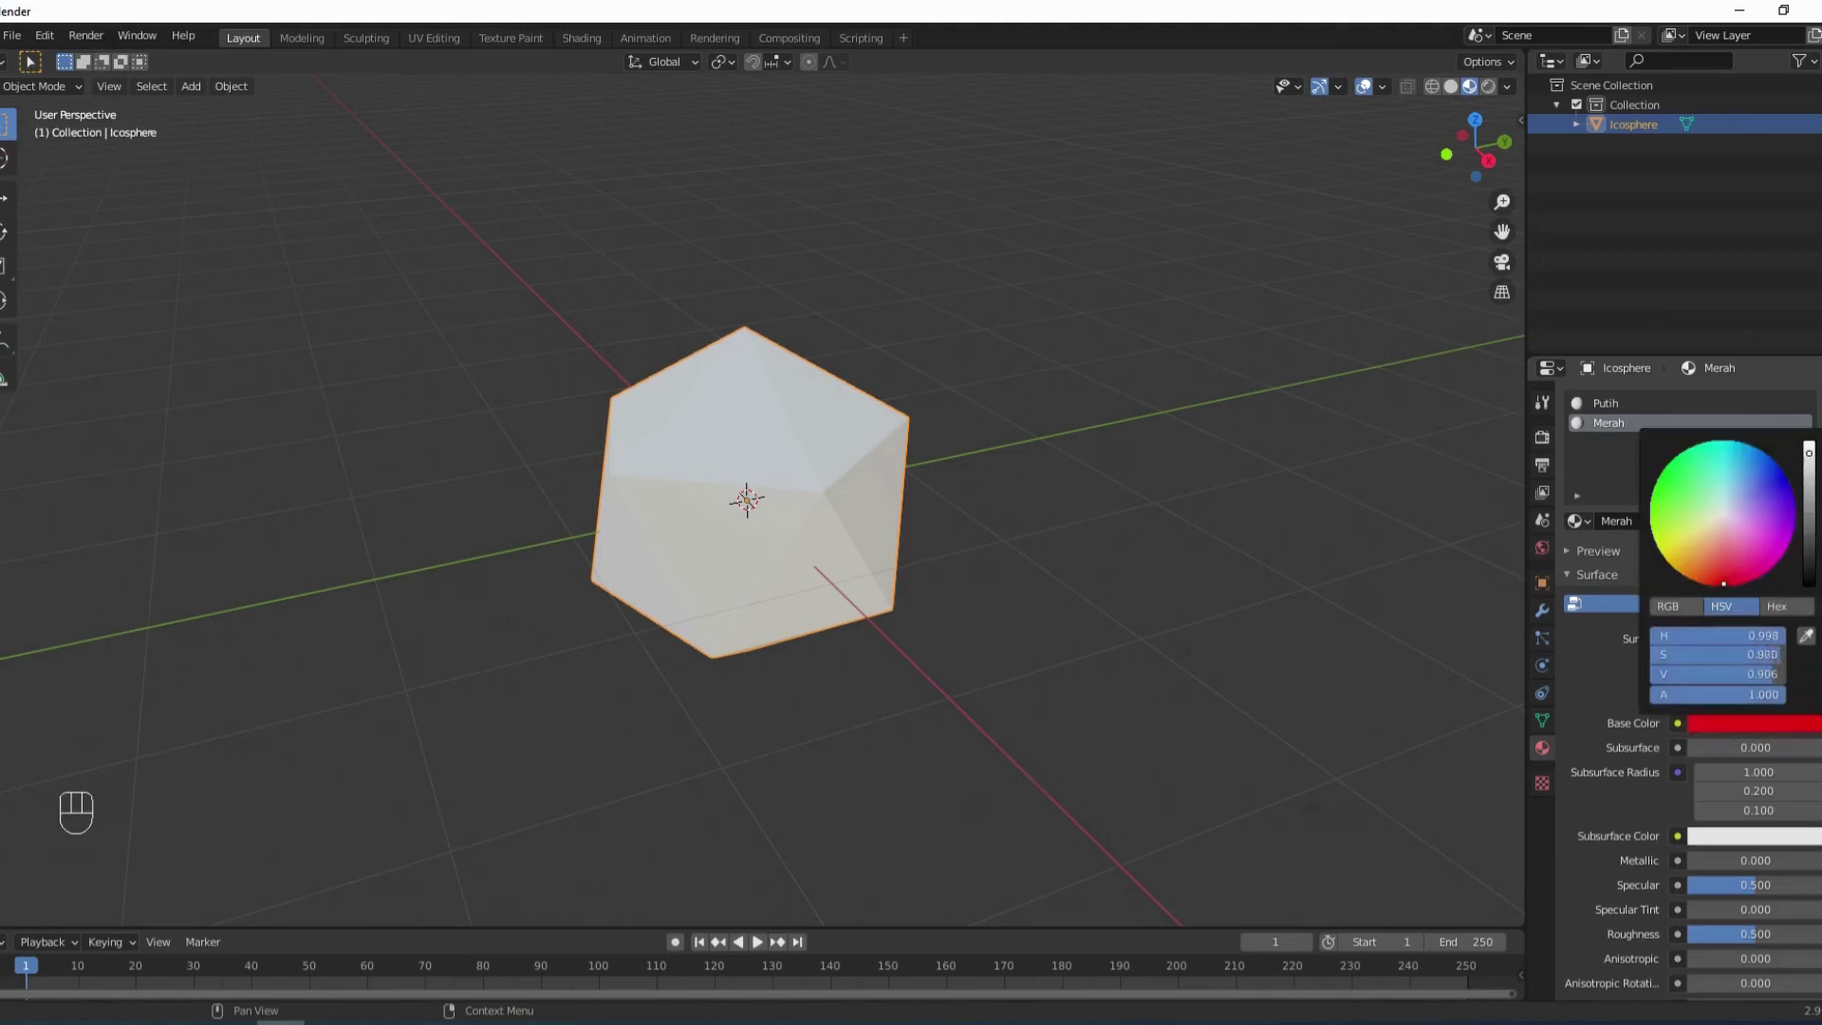
Add a third material slot with a new material named Hitam and darken its base color to near black.
left_click(1813, 403)
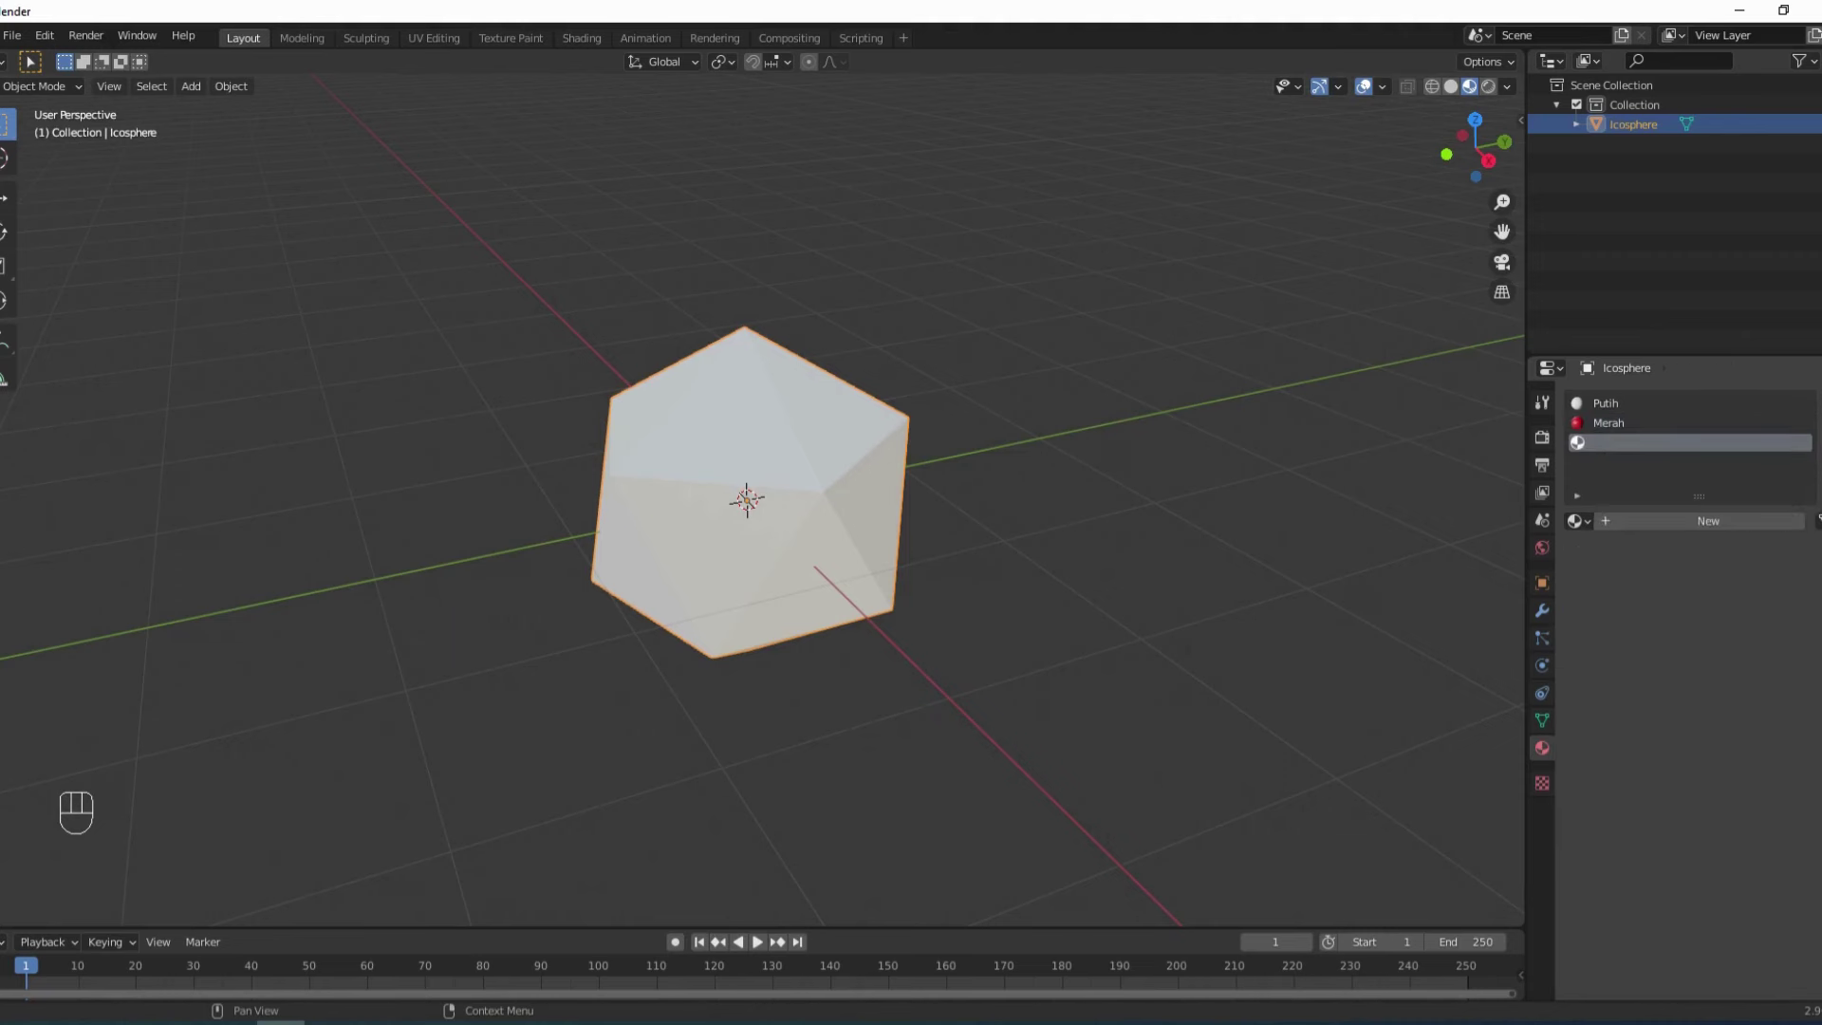
left_click(1682, 521)
left_click(1682, 521)
type("H")
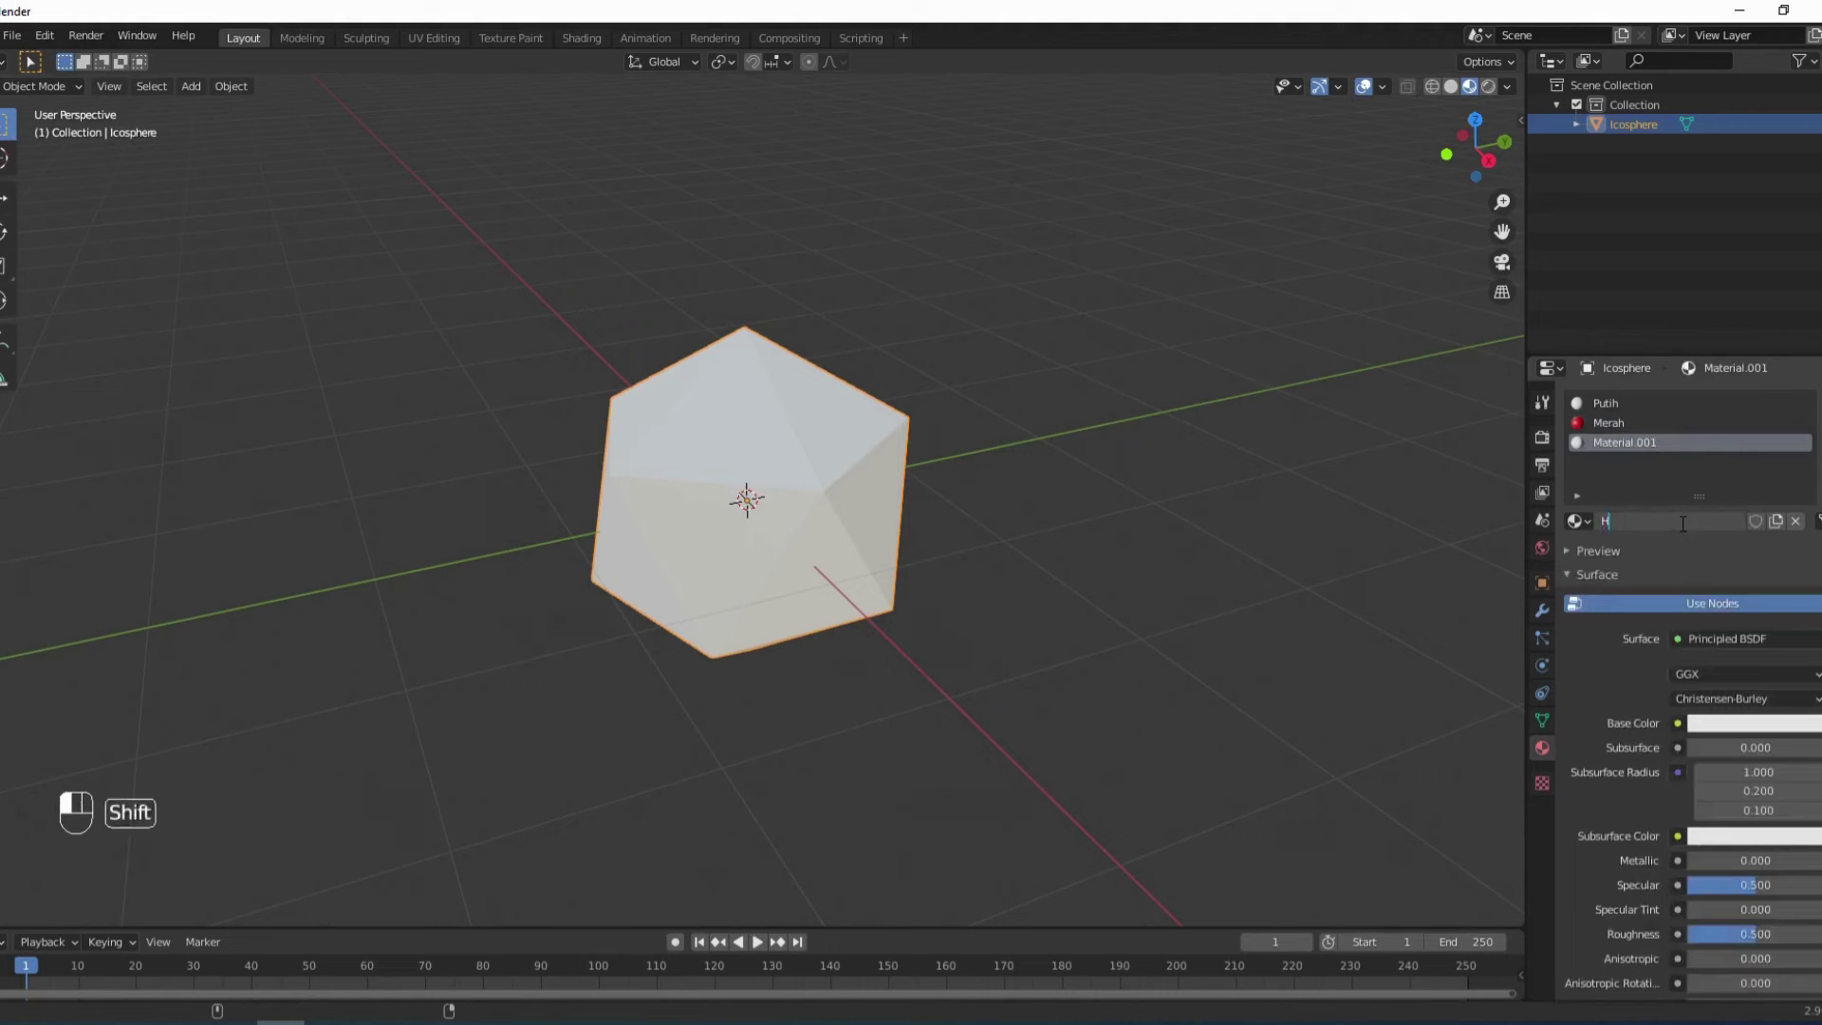
type("itam")
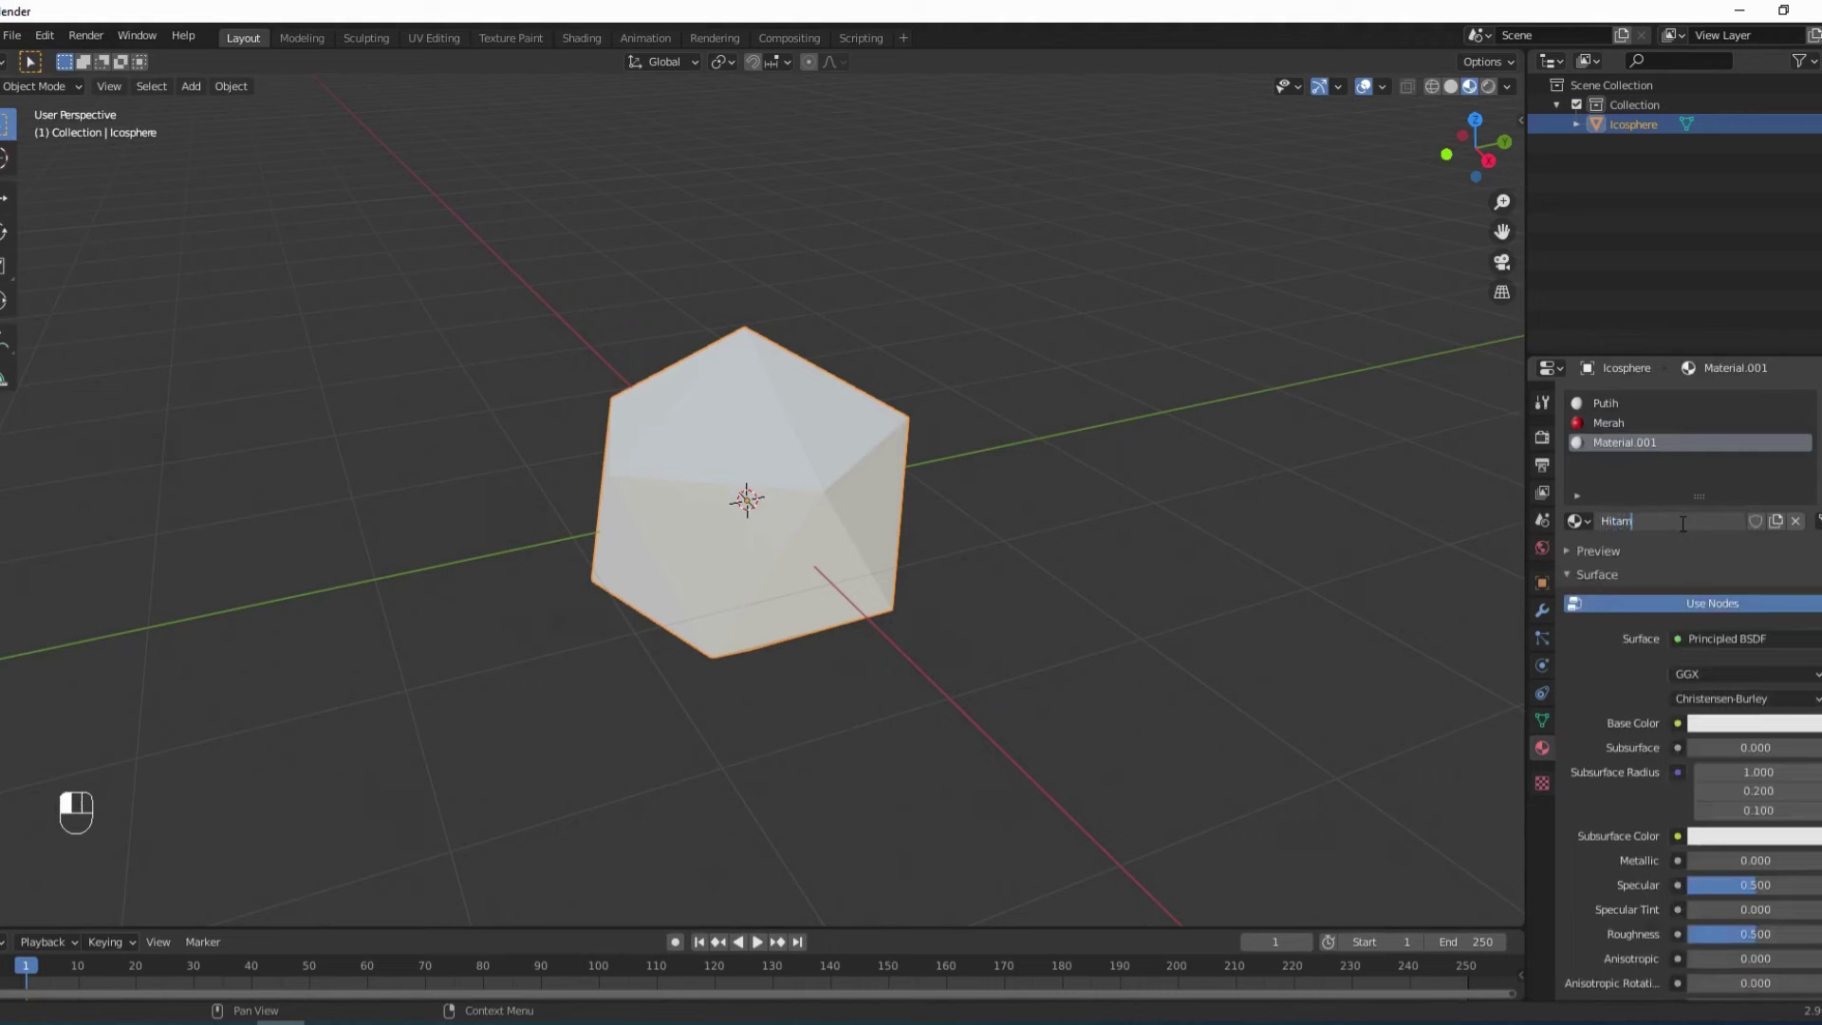
key("Return")
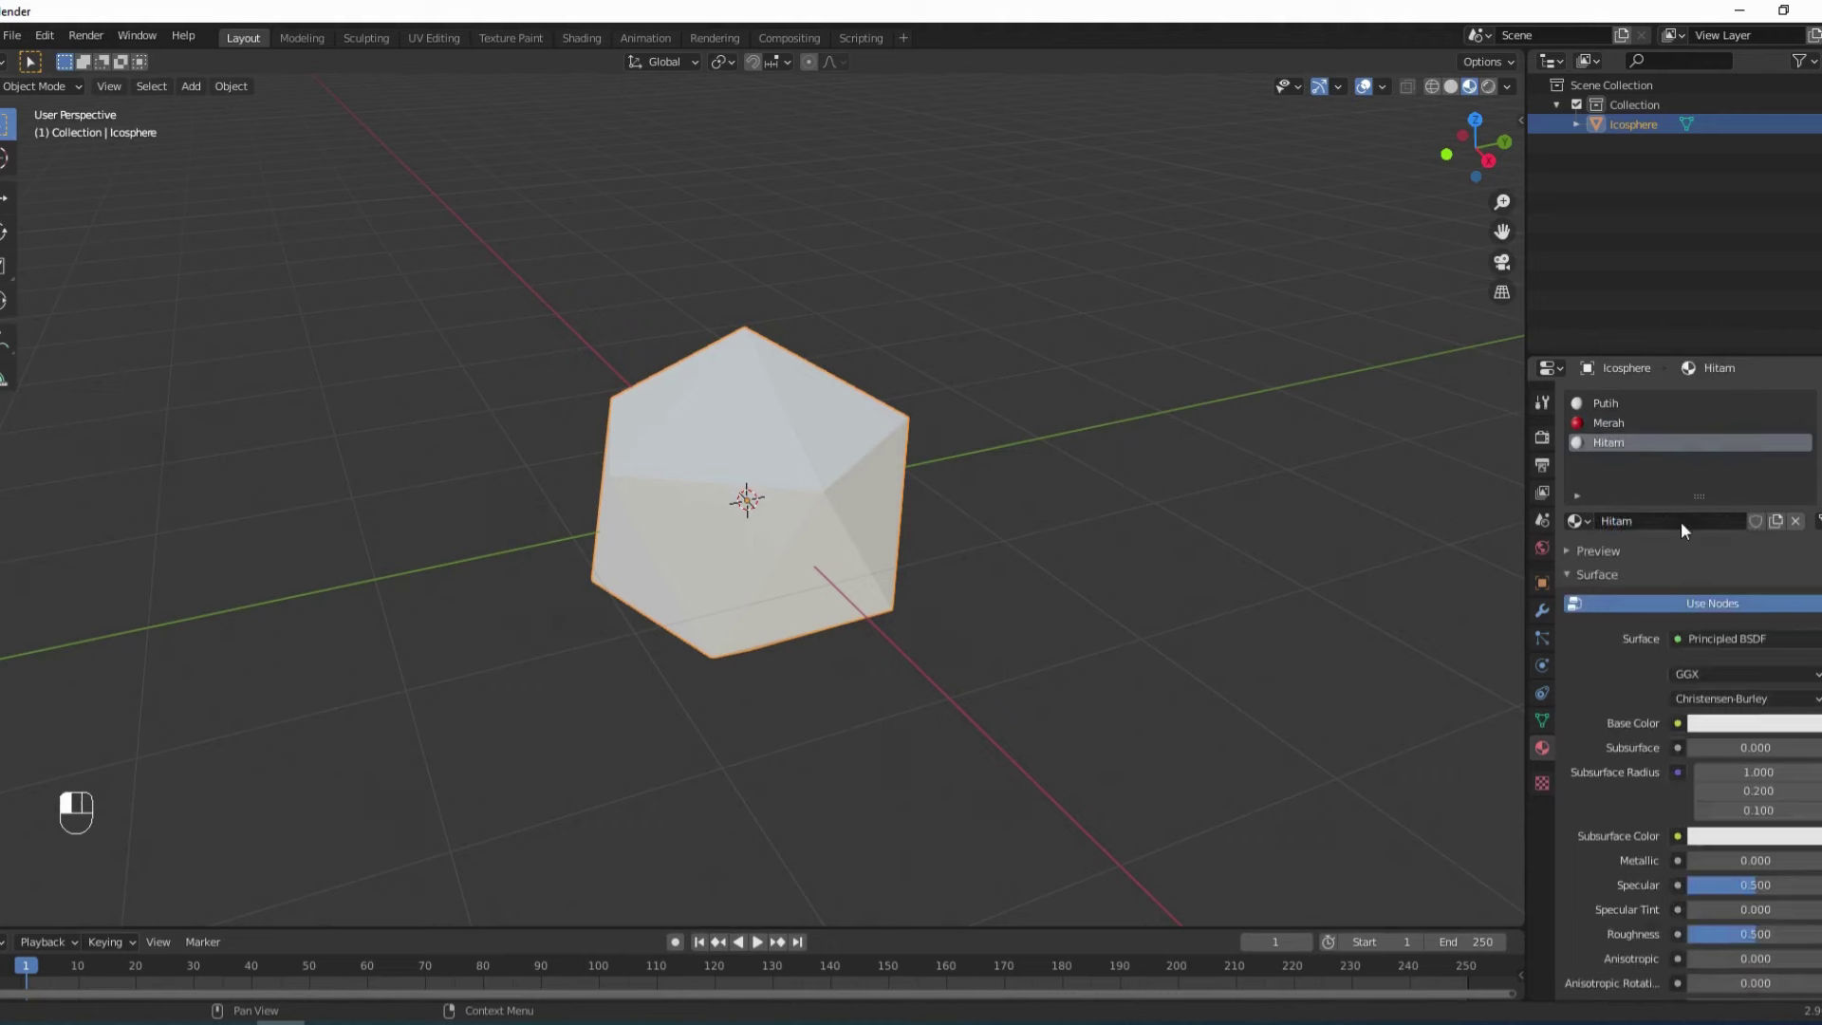
left_click(1703, 726)
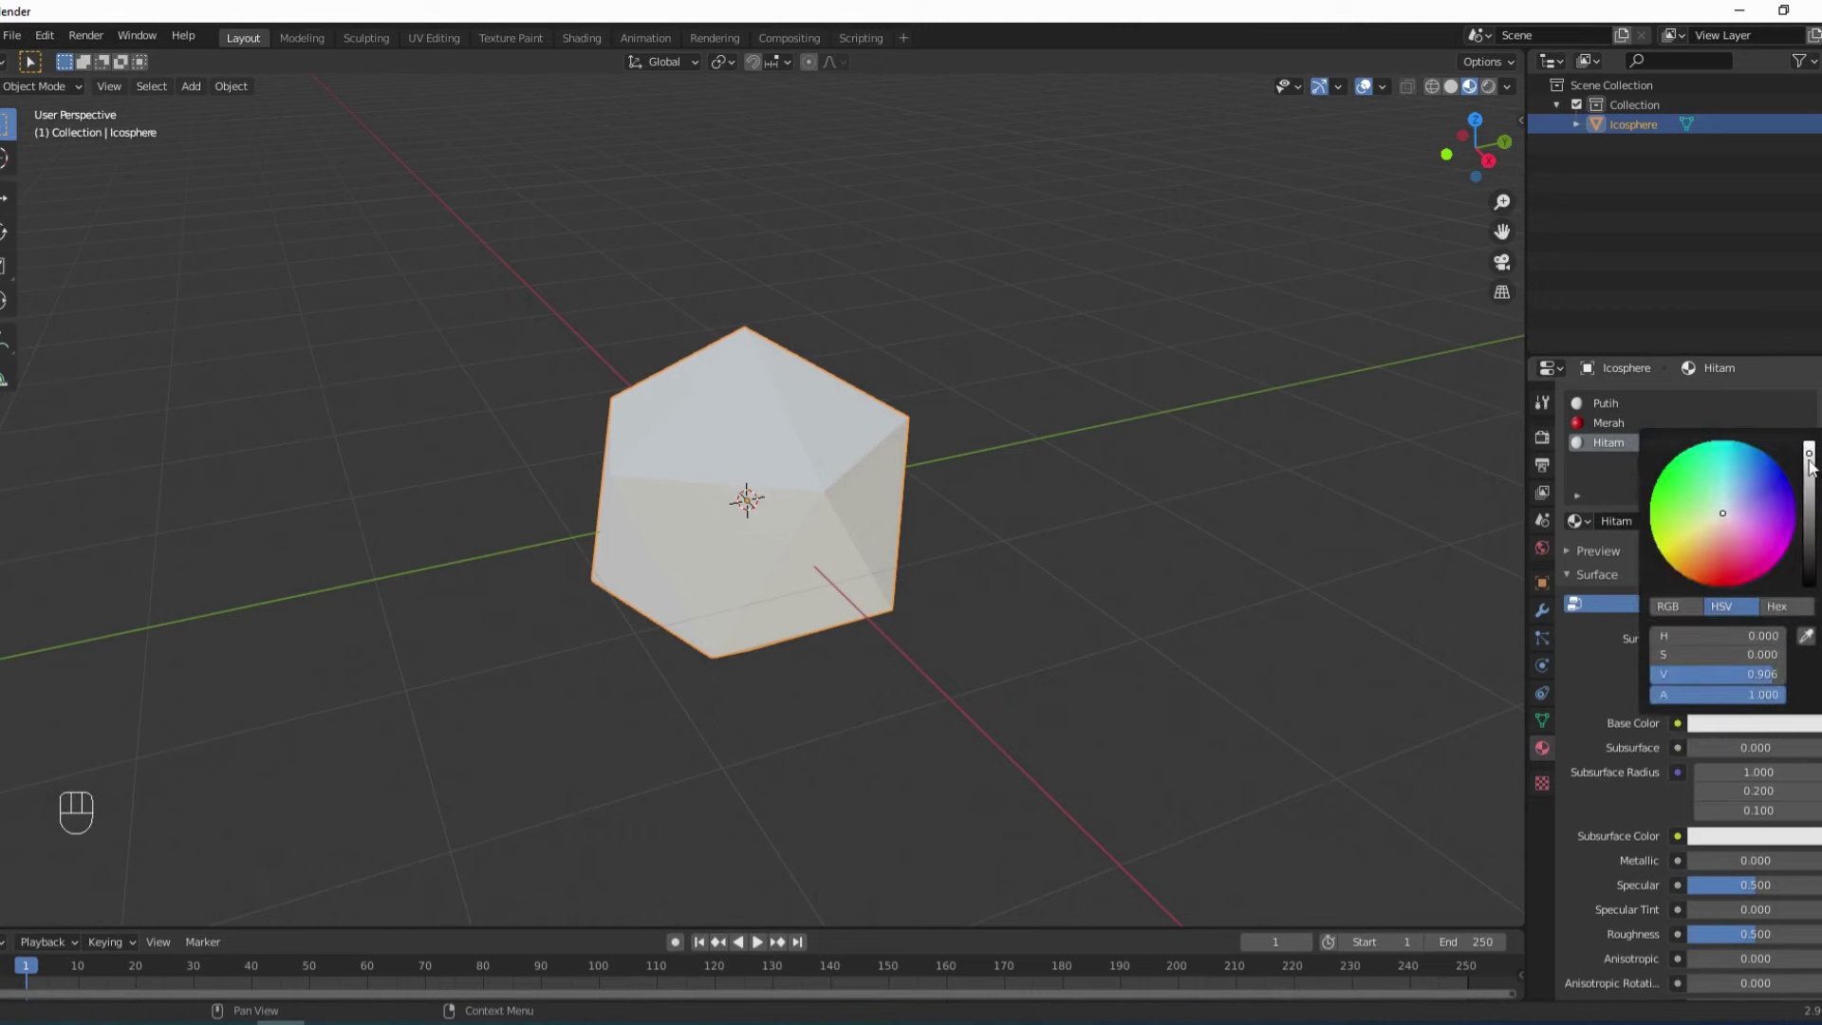
left_click_drag(1811, 465, 1813, 581)
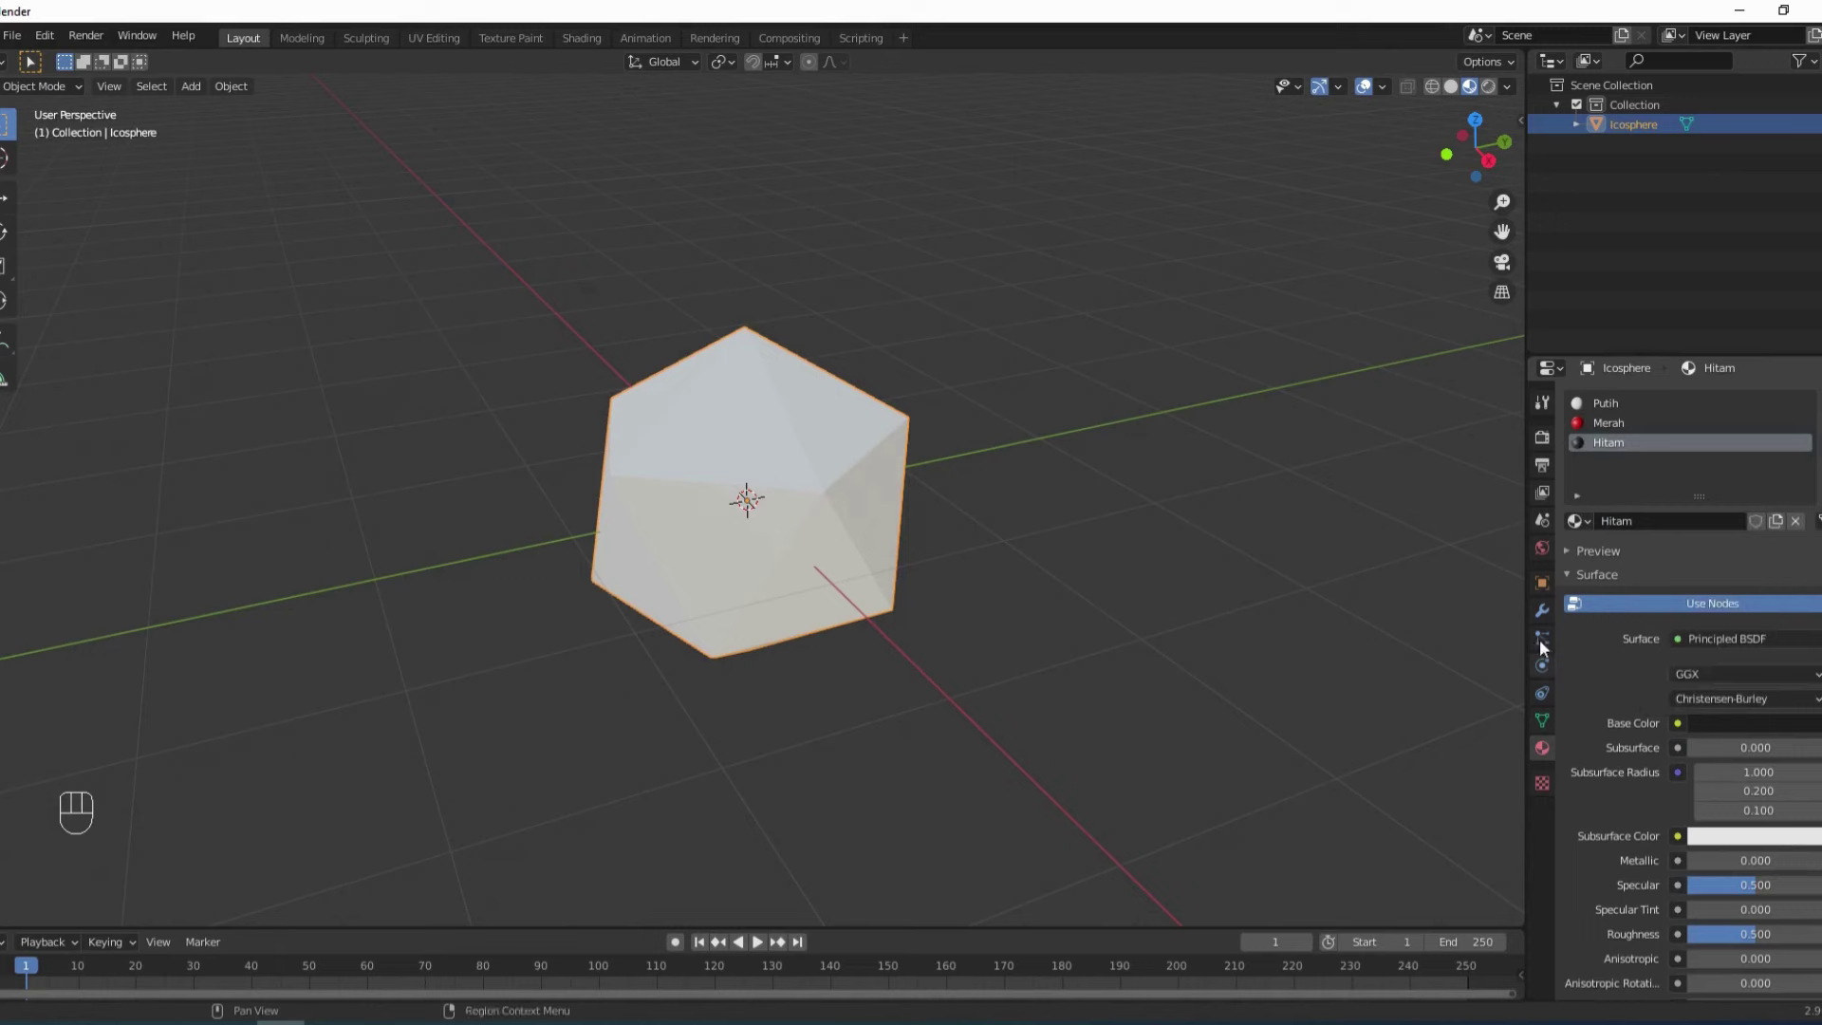
Add a Bevel modifier to the icosphere and set it to affect vertices.
left_click(1542, 611)
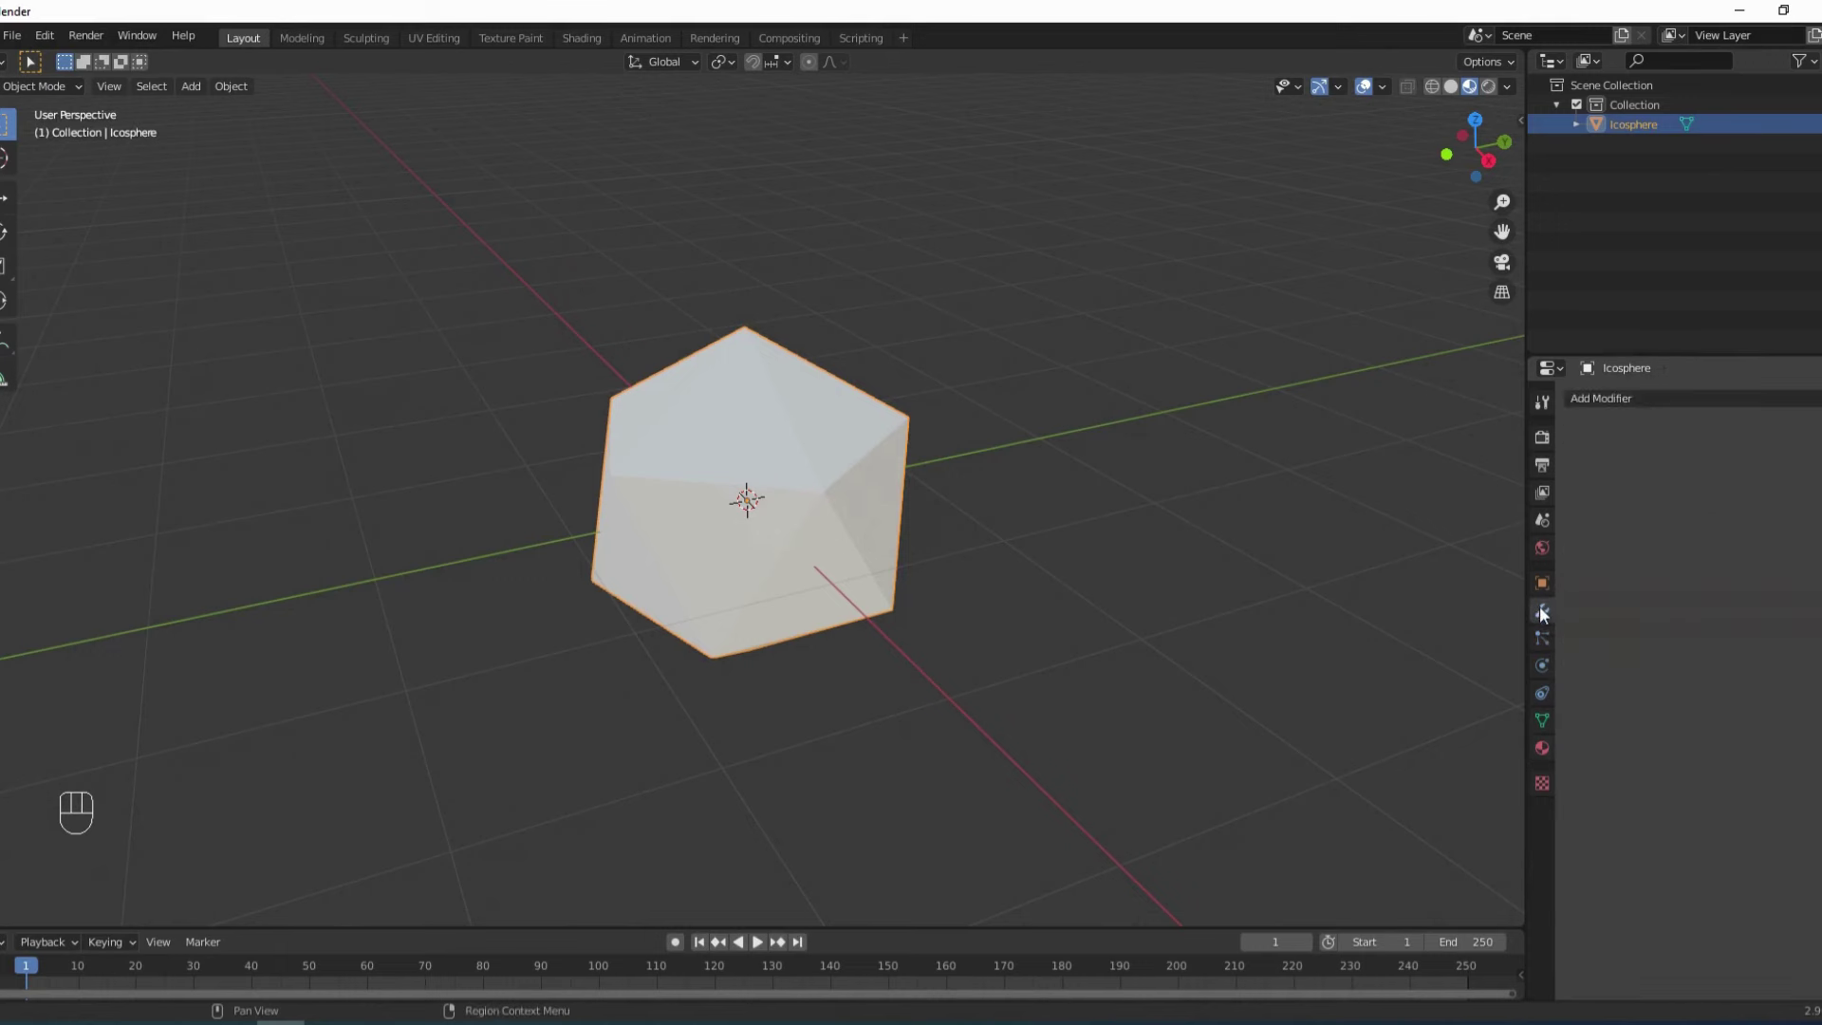
left_click(1625, 397)
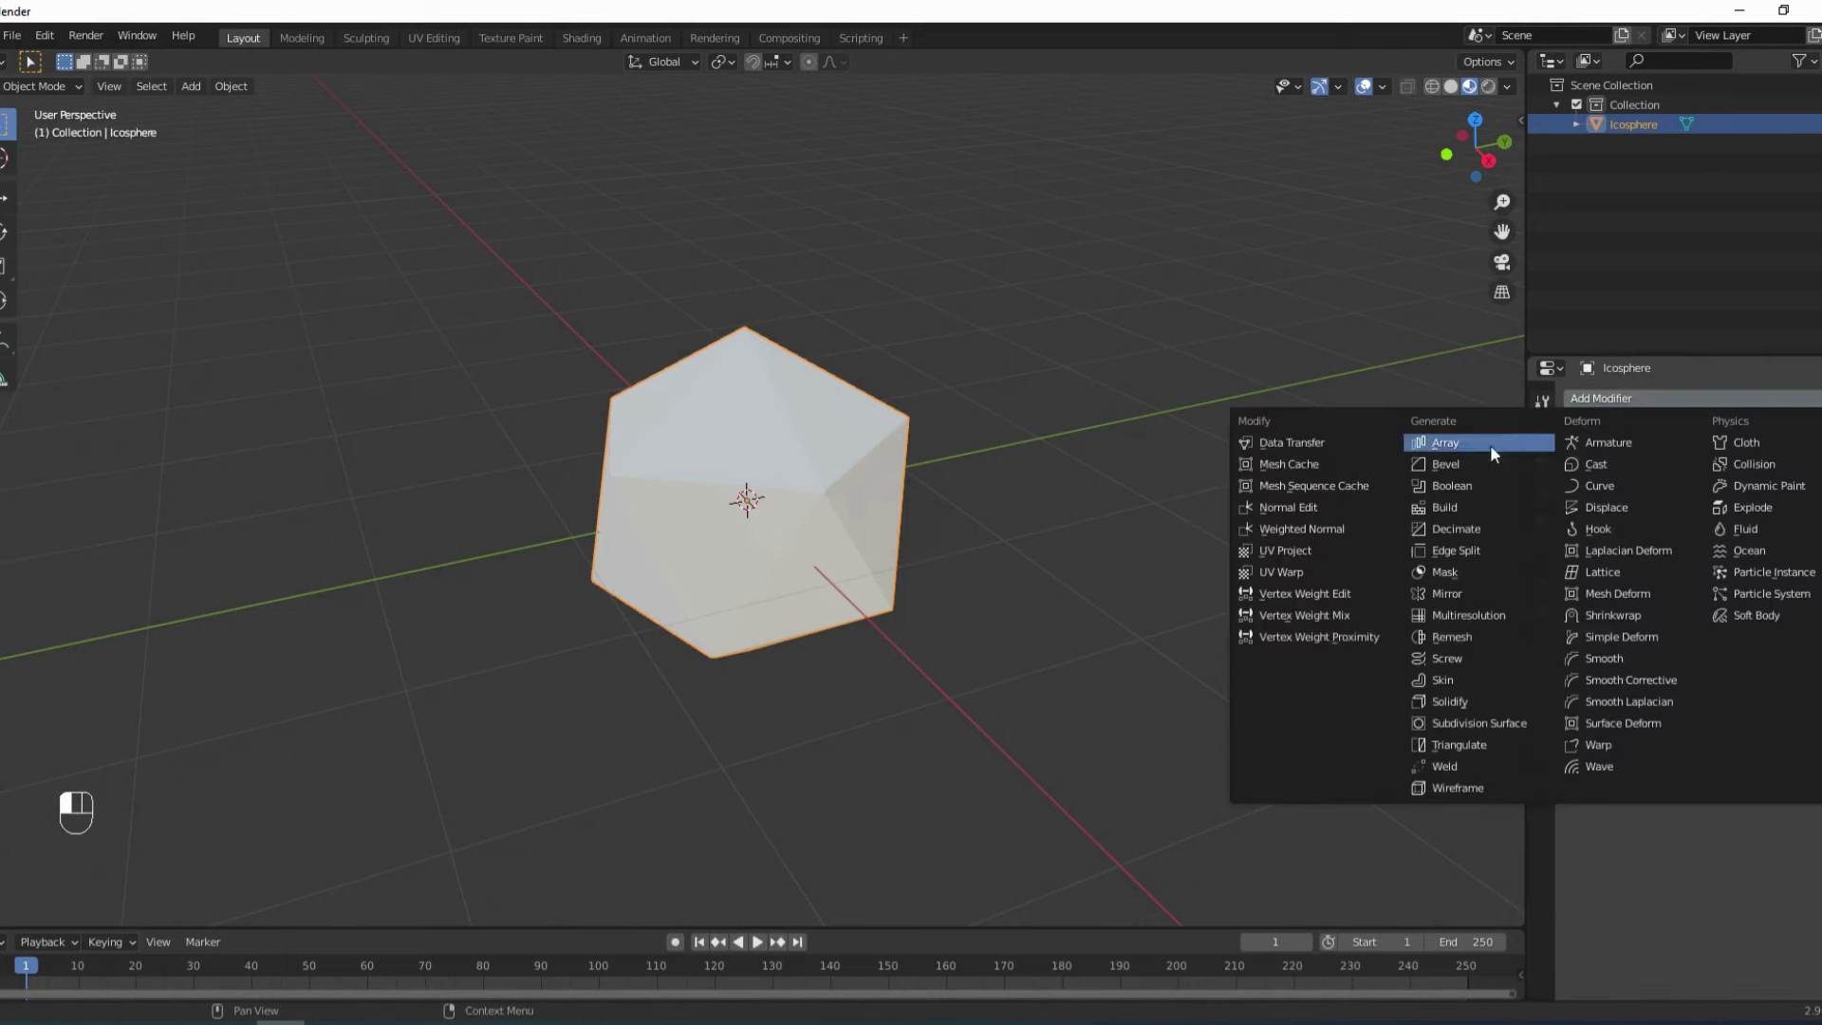
left_click(1450, 464)
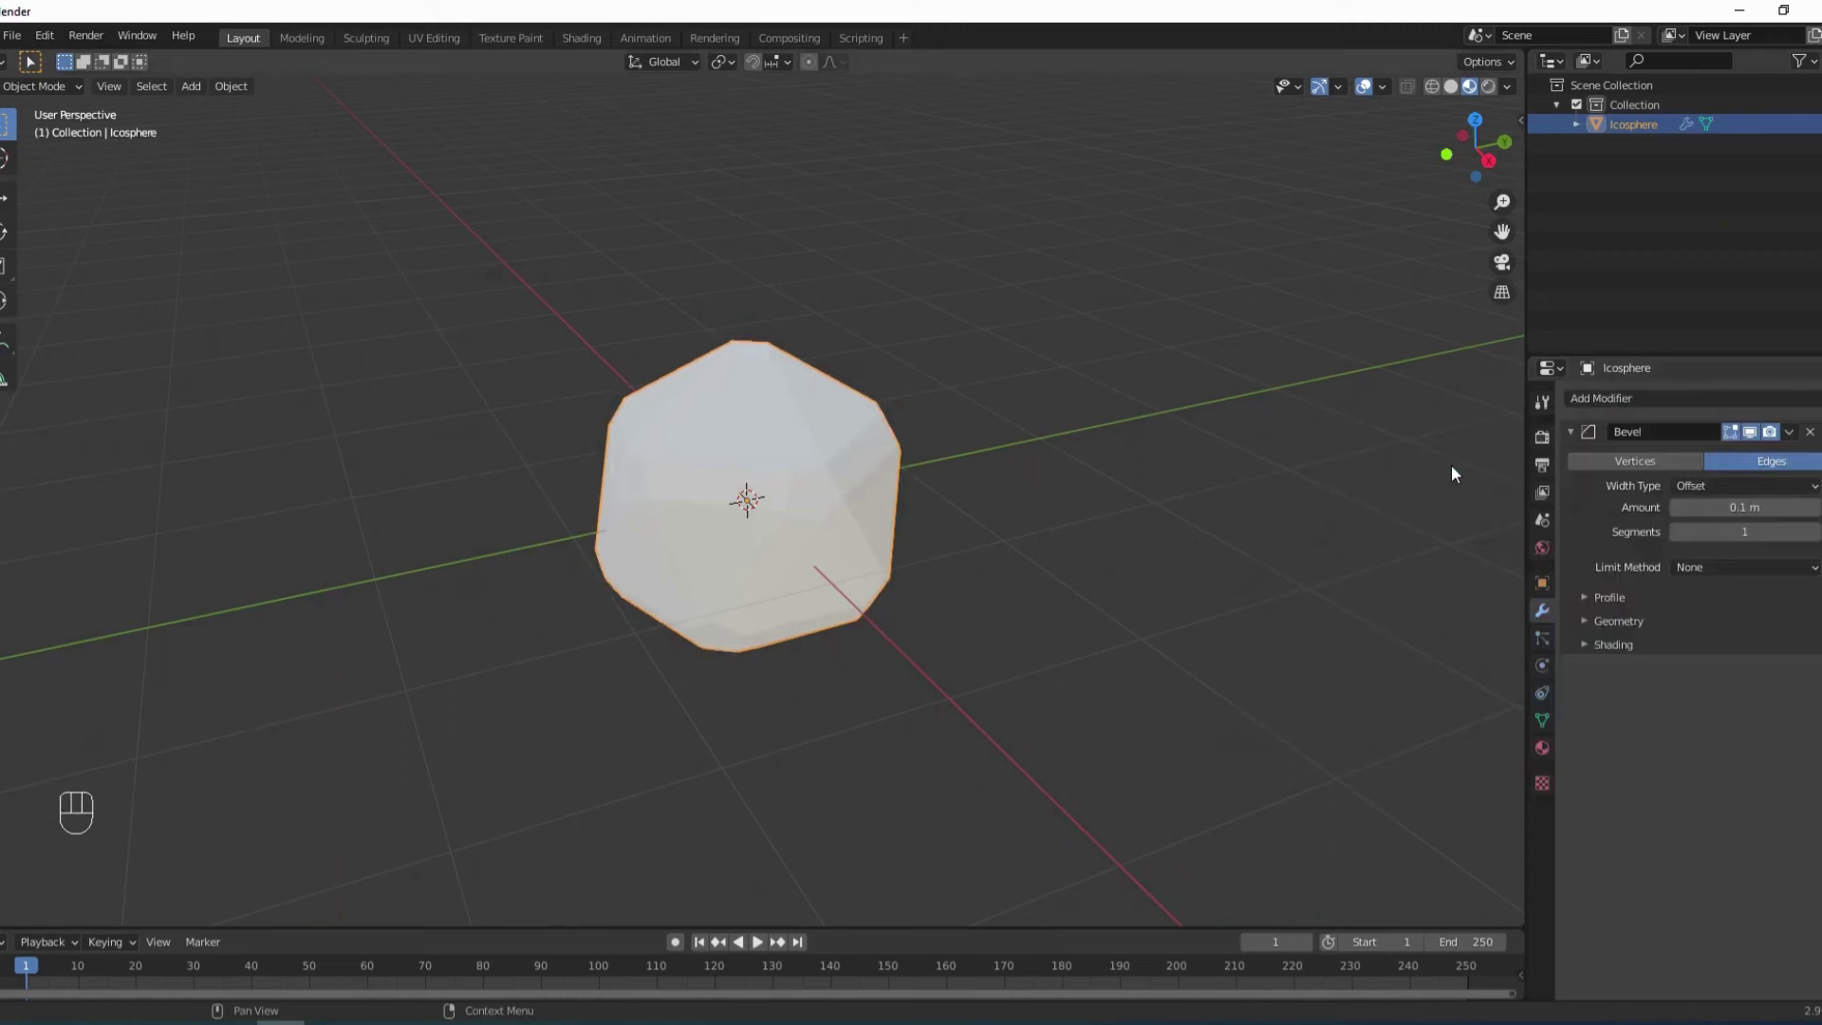
left_click(1627, 459)
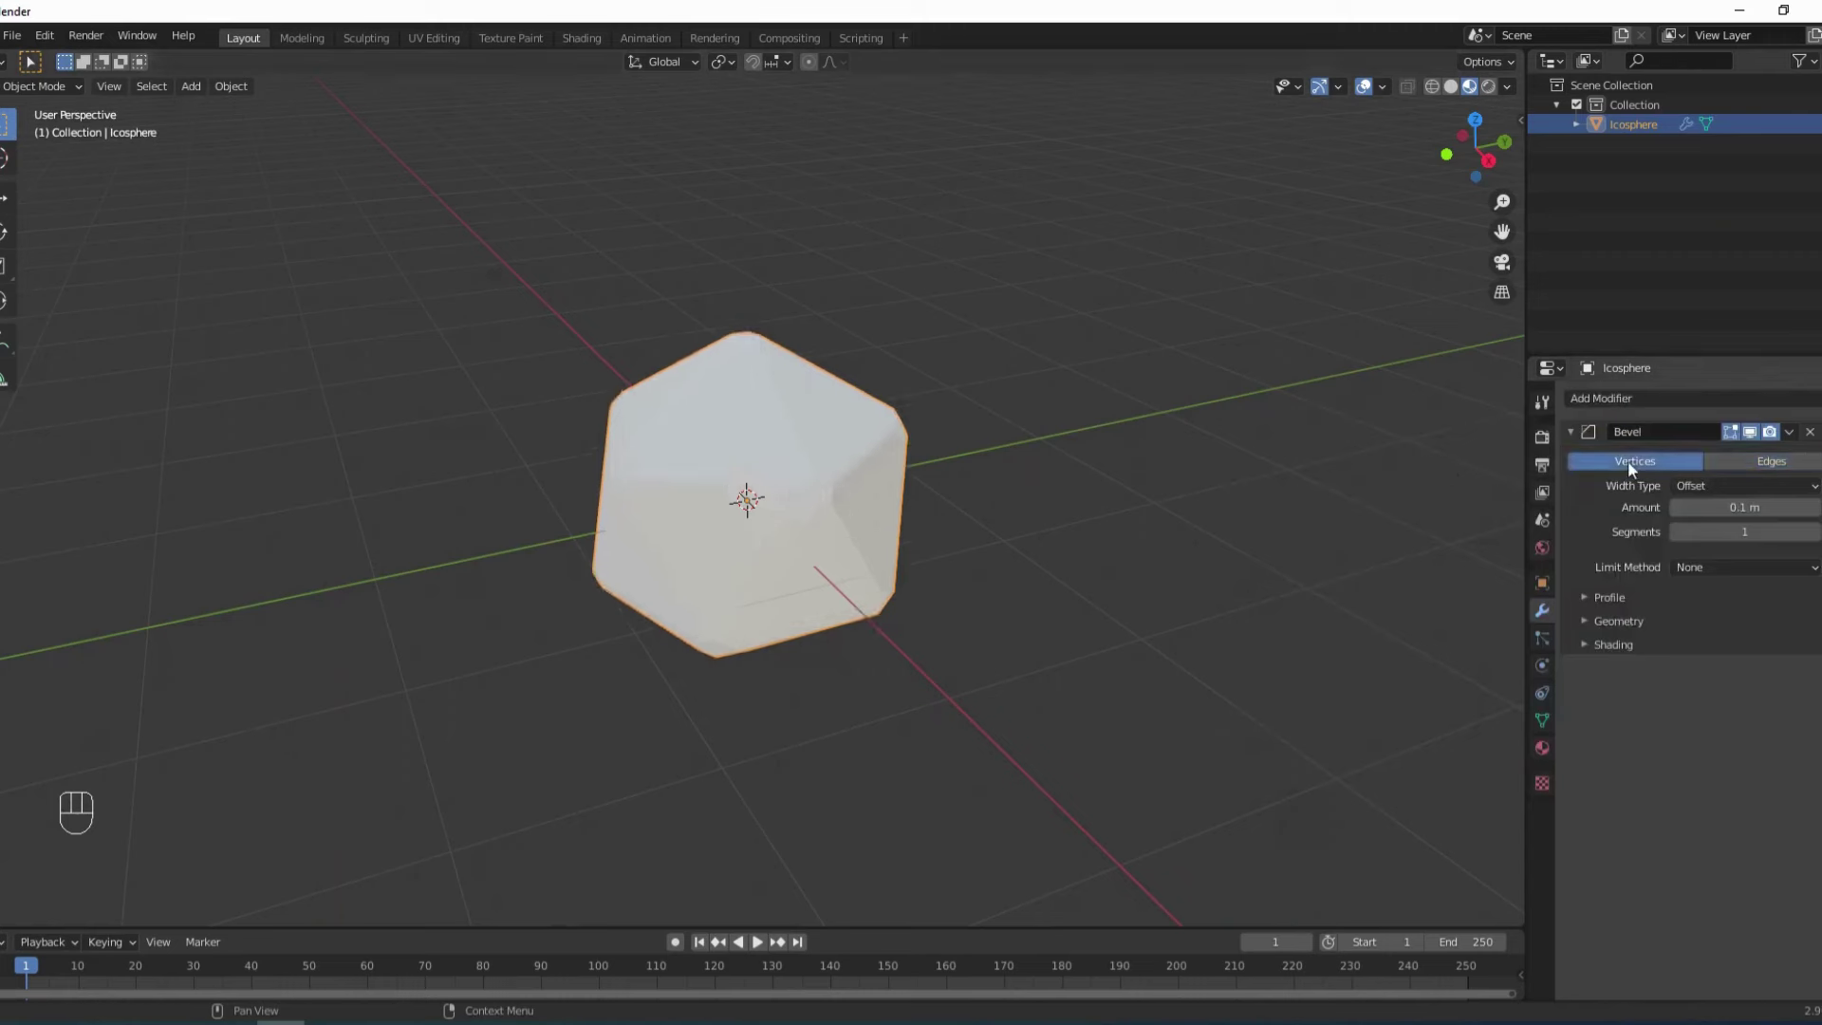
Set the vertex bevel's amount to 0.32 m.
left_click(1708, 508)
left_click(1692, 508)
key("BackSpace")
type("32")
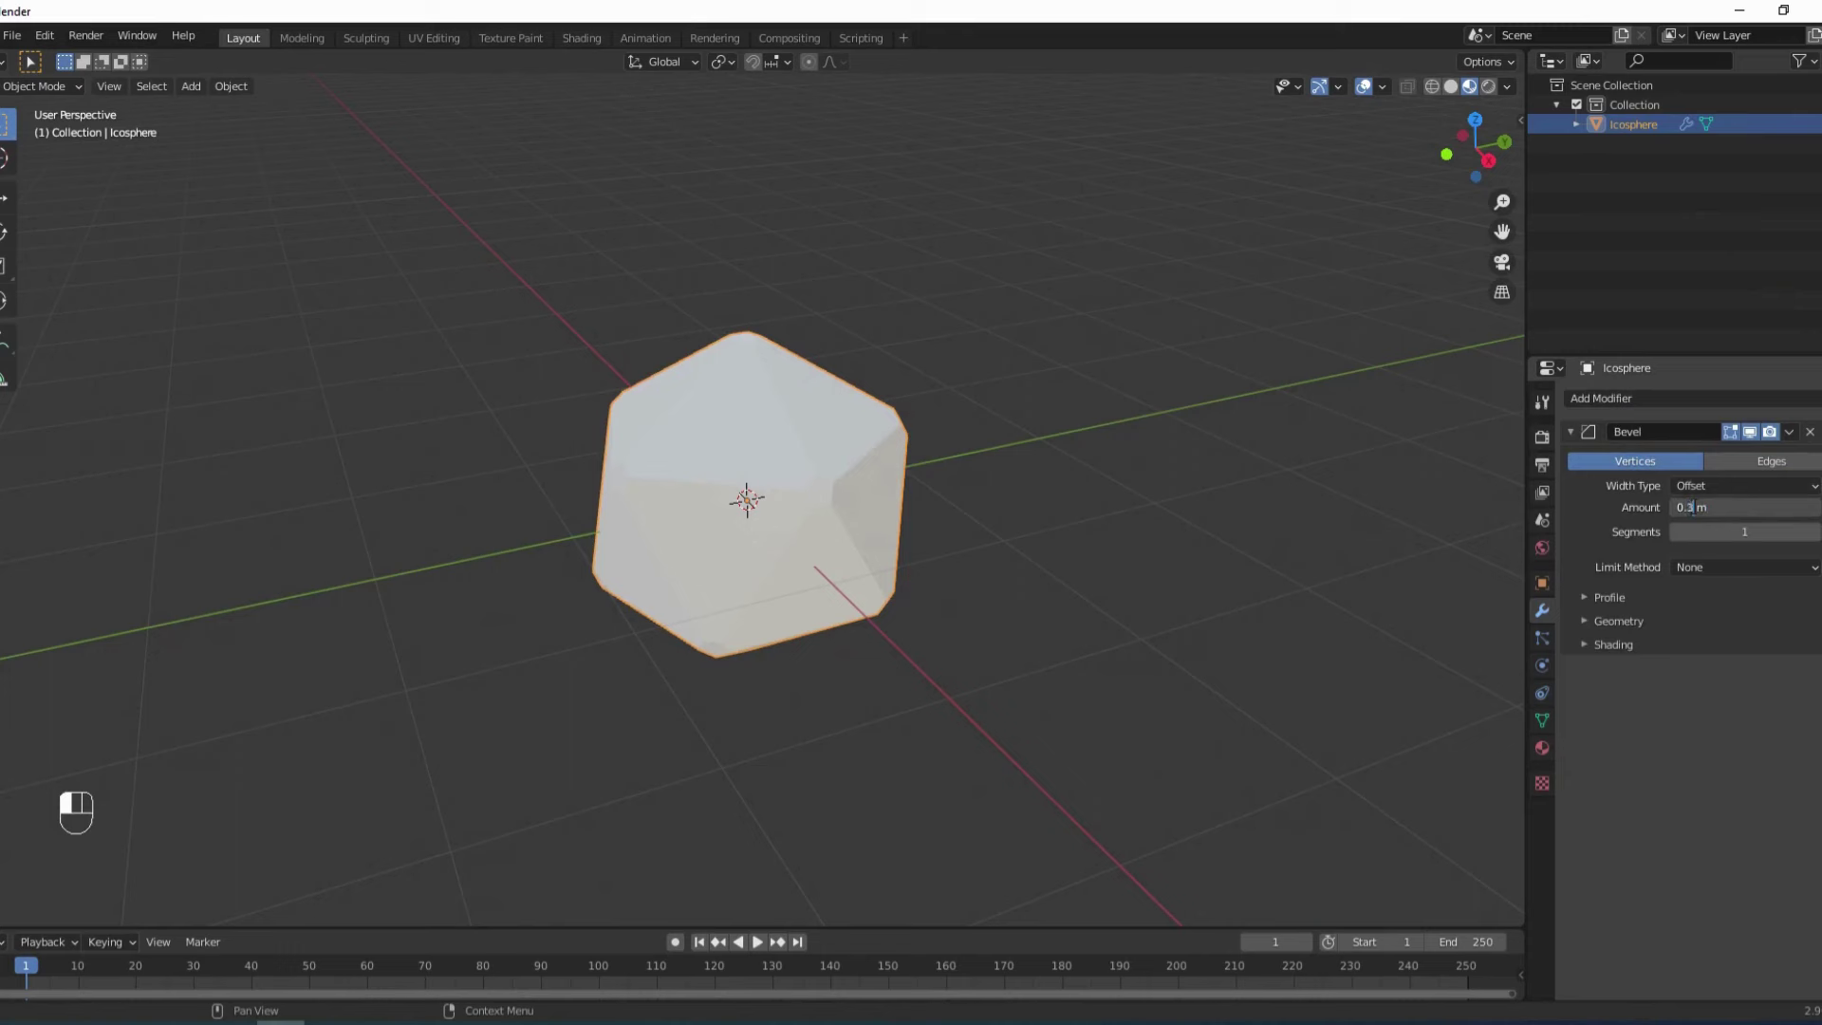
key("Return")
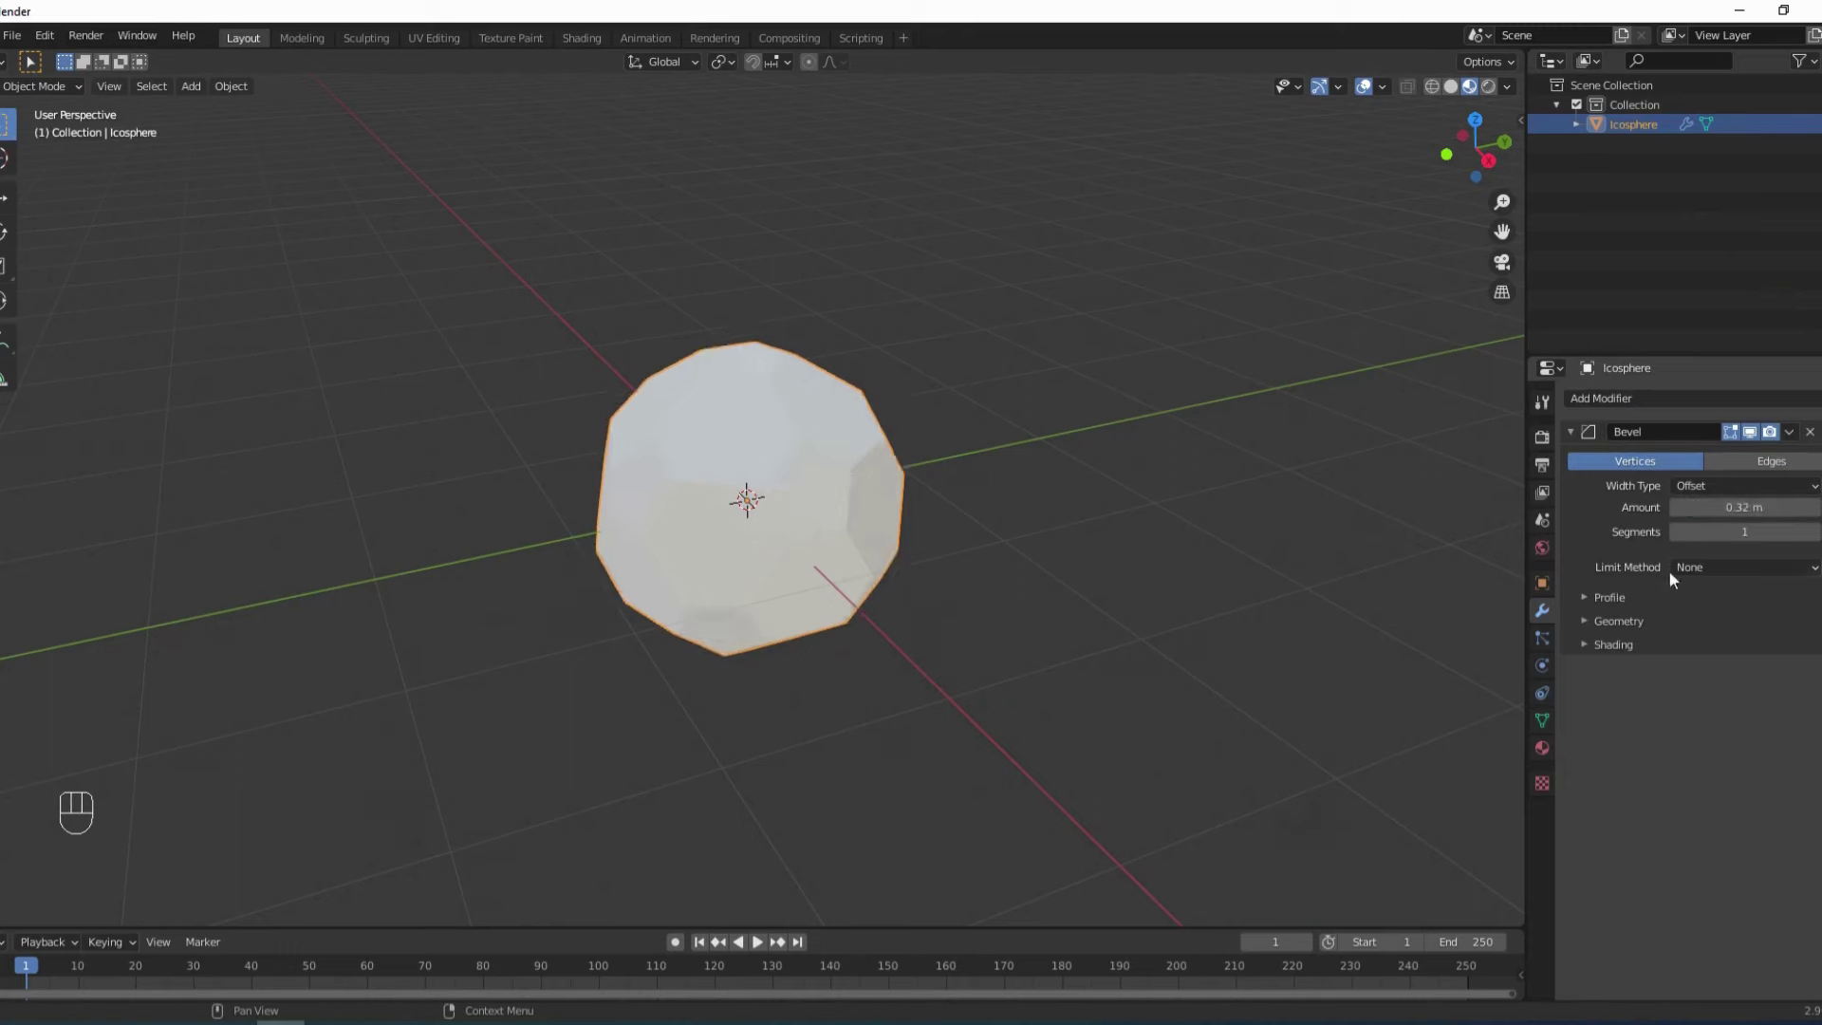
Set the vertex bevel's material index to 1 in its shading settings and collapse that modifier.
left_click(1583, 645)
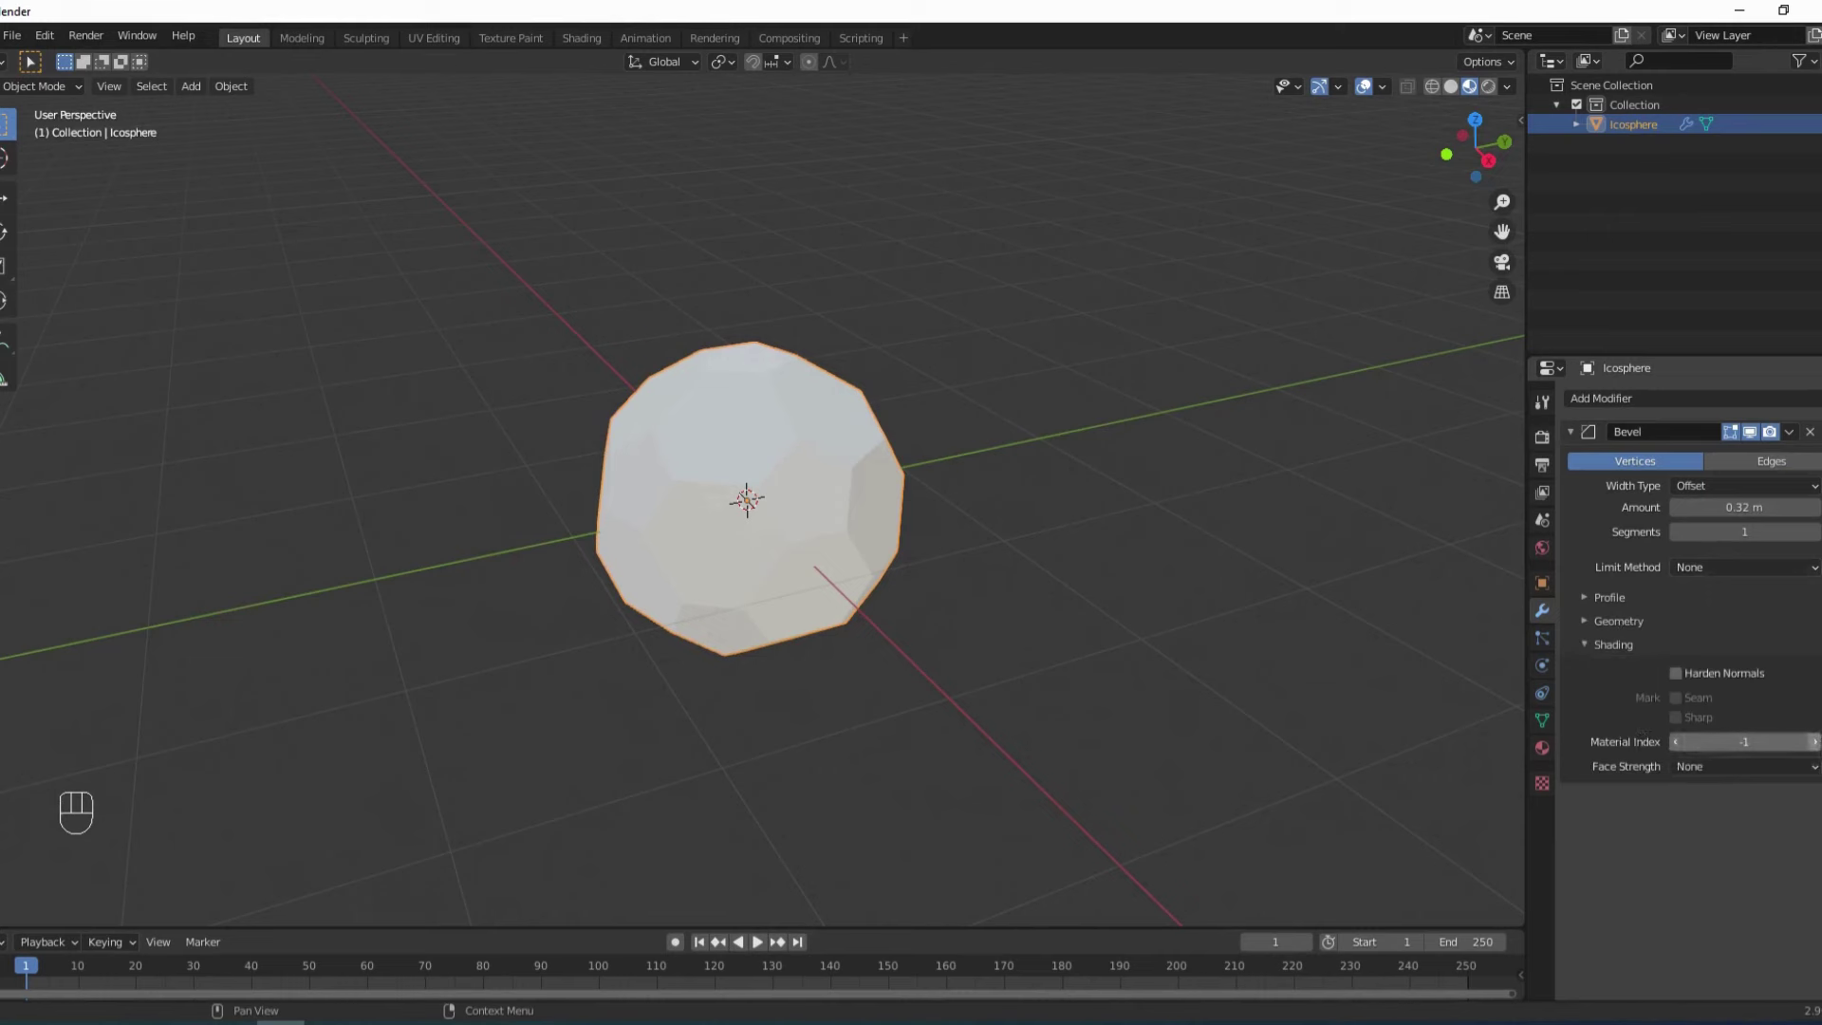
left_click(1816, 743)
left_click(1816, 742)
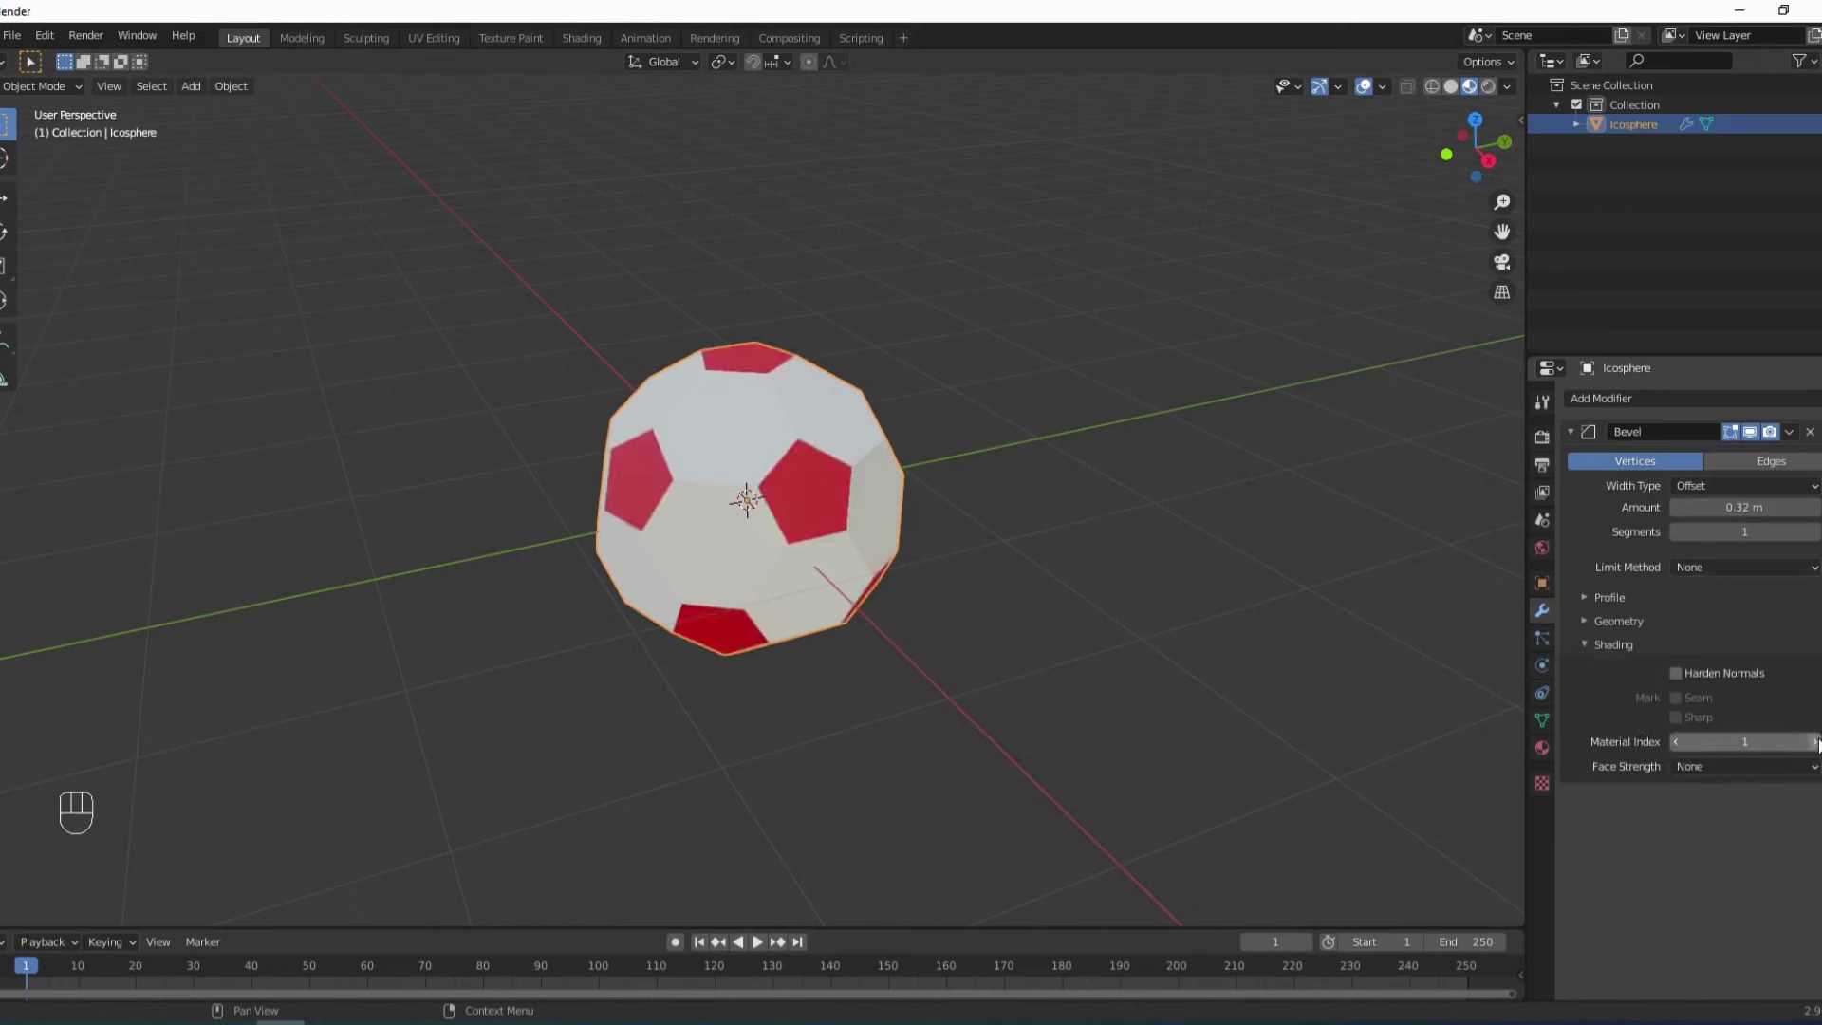
left_click(1571, 431)
Add a second Bevel modifier affecting edges, with an amount of 0.02 m.
left_click(1650, 398)
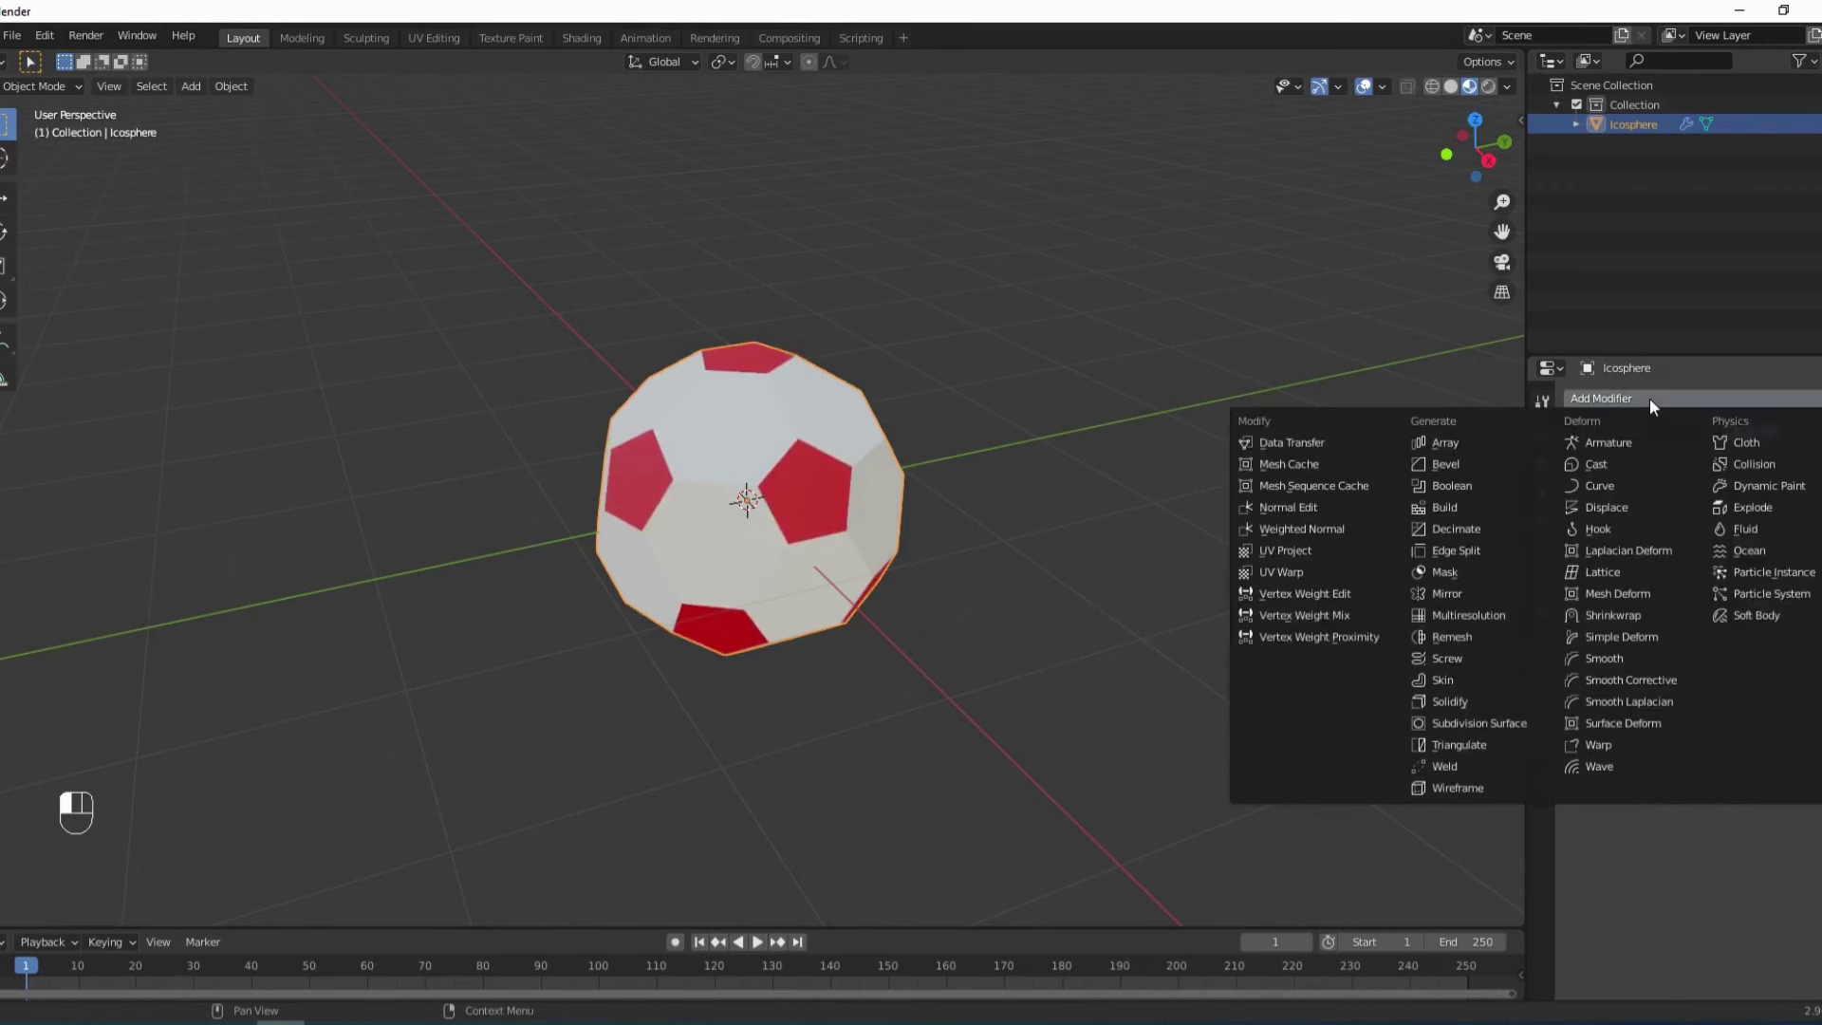
left_click(1443, 463)
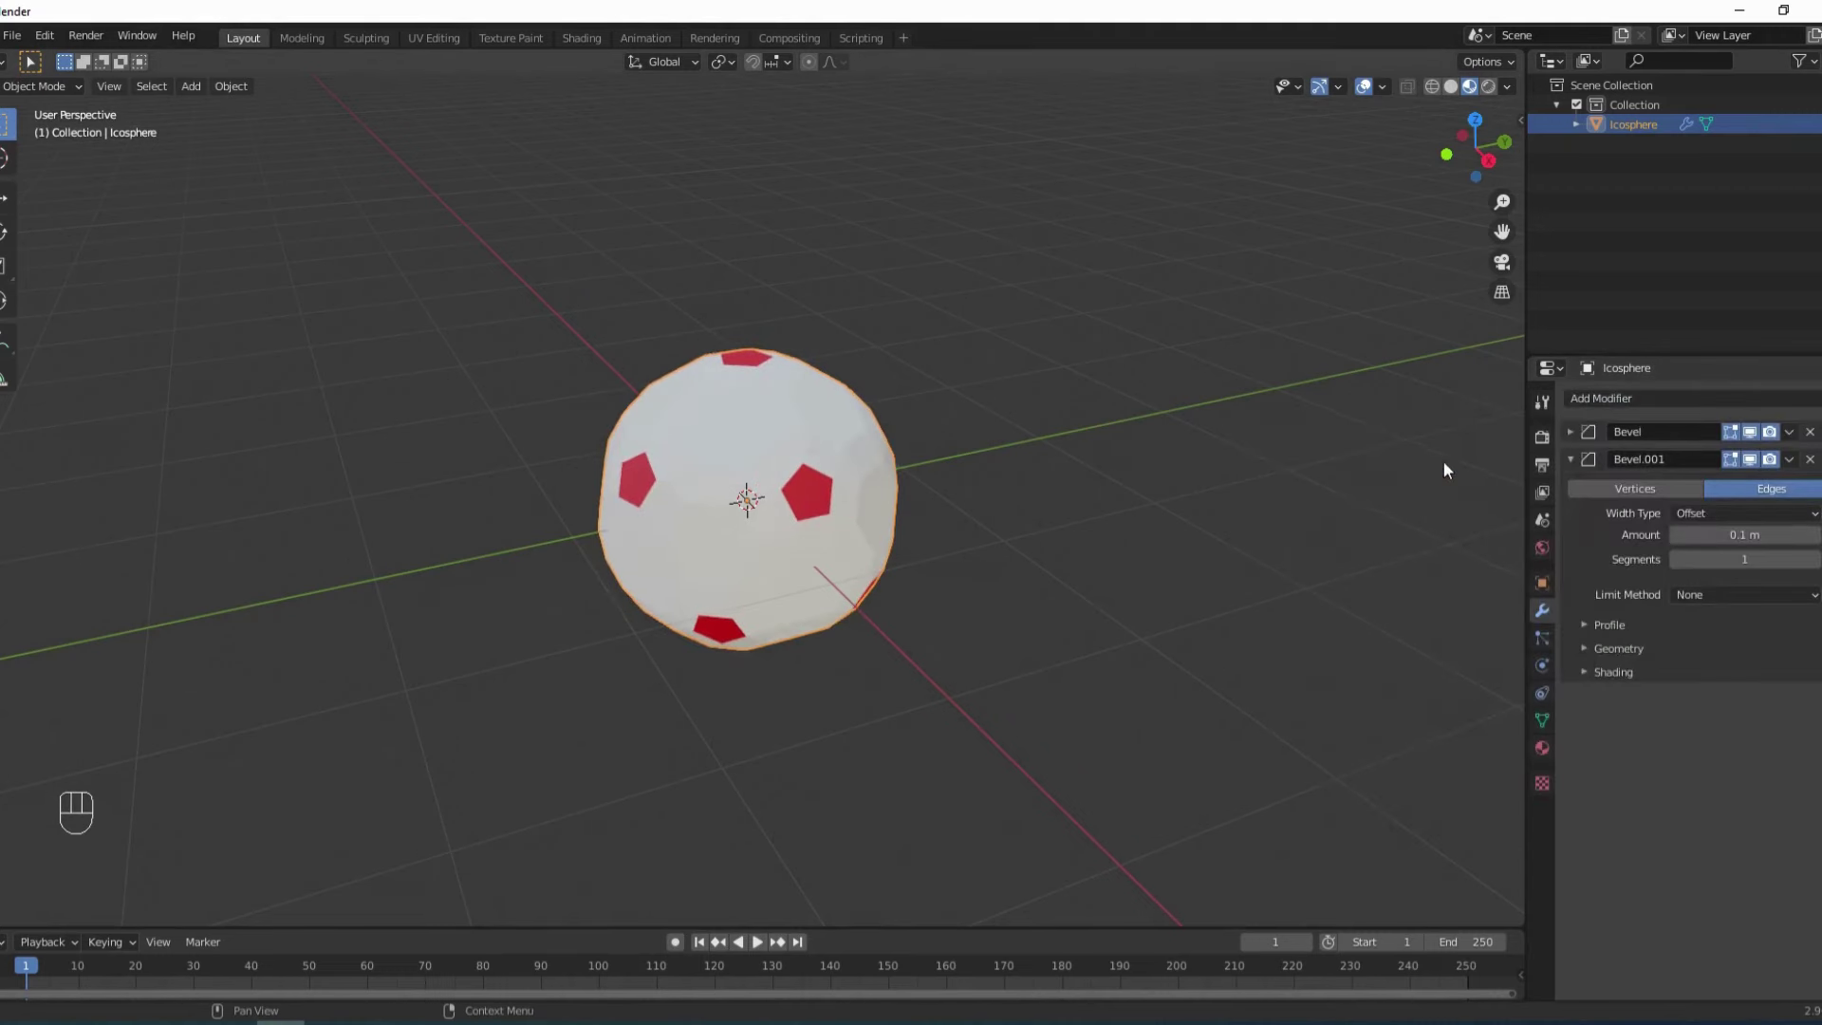
left_click(1717, 537)
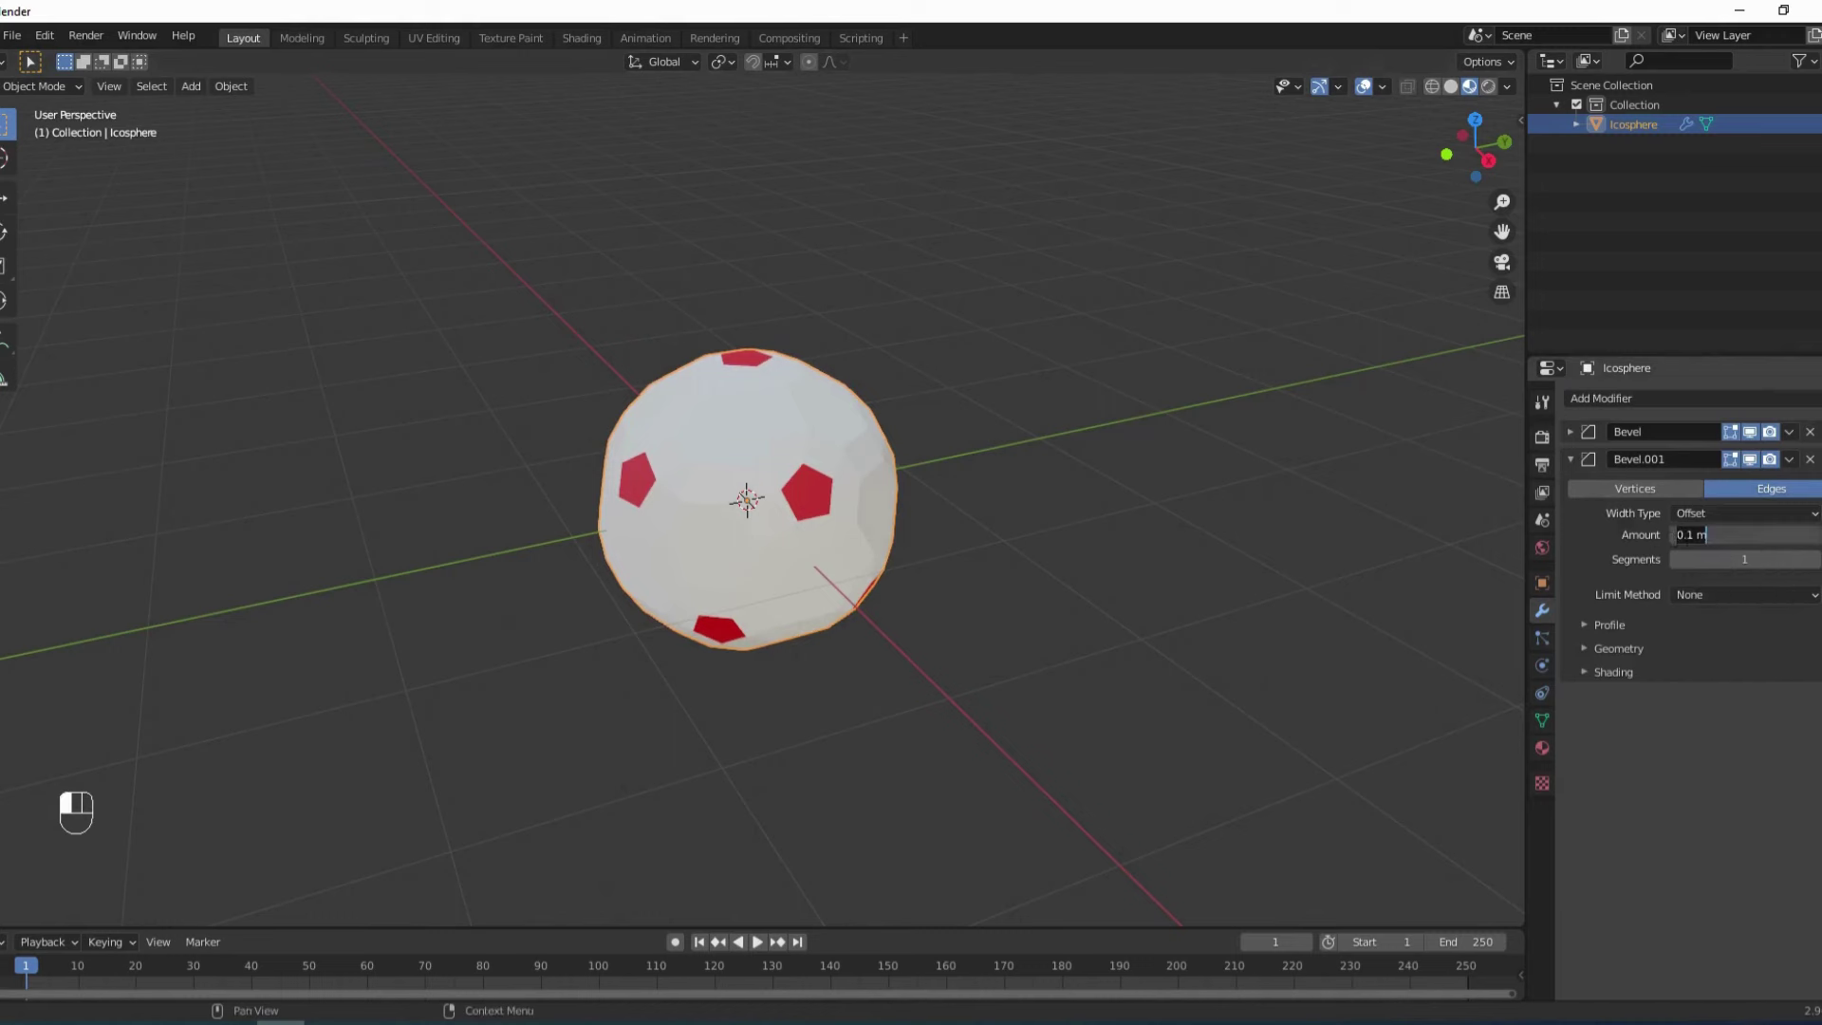
left_click(1690, 536)
key("BackSpace")
type("02")
key("Return")
Set the edge bevel's material index to 2 in its shading settings.
left_click(1585, 673)
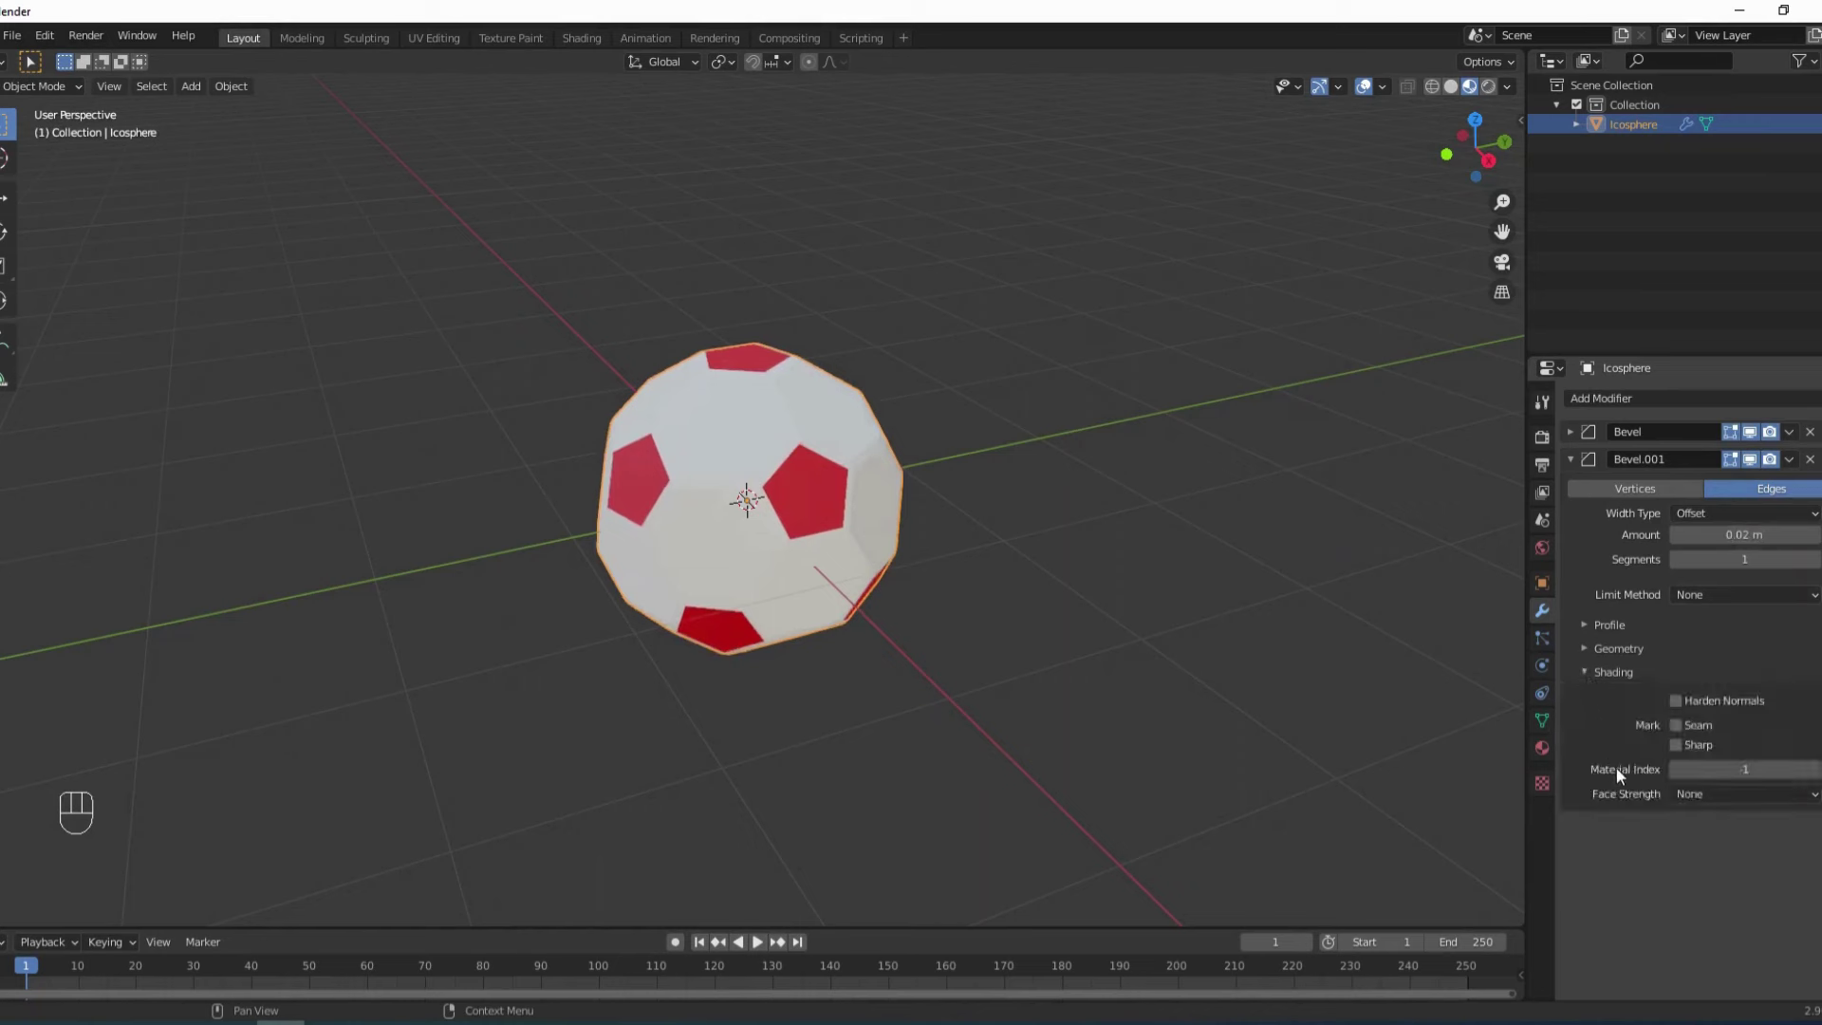
left_click(1813, 770)
left_click(1813, 774)
left_click(1813, 773)
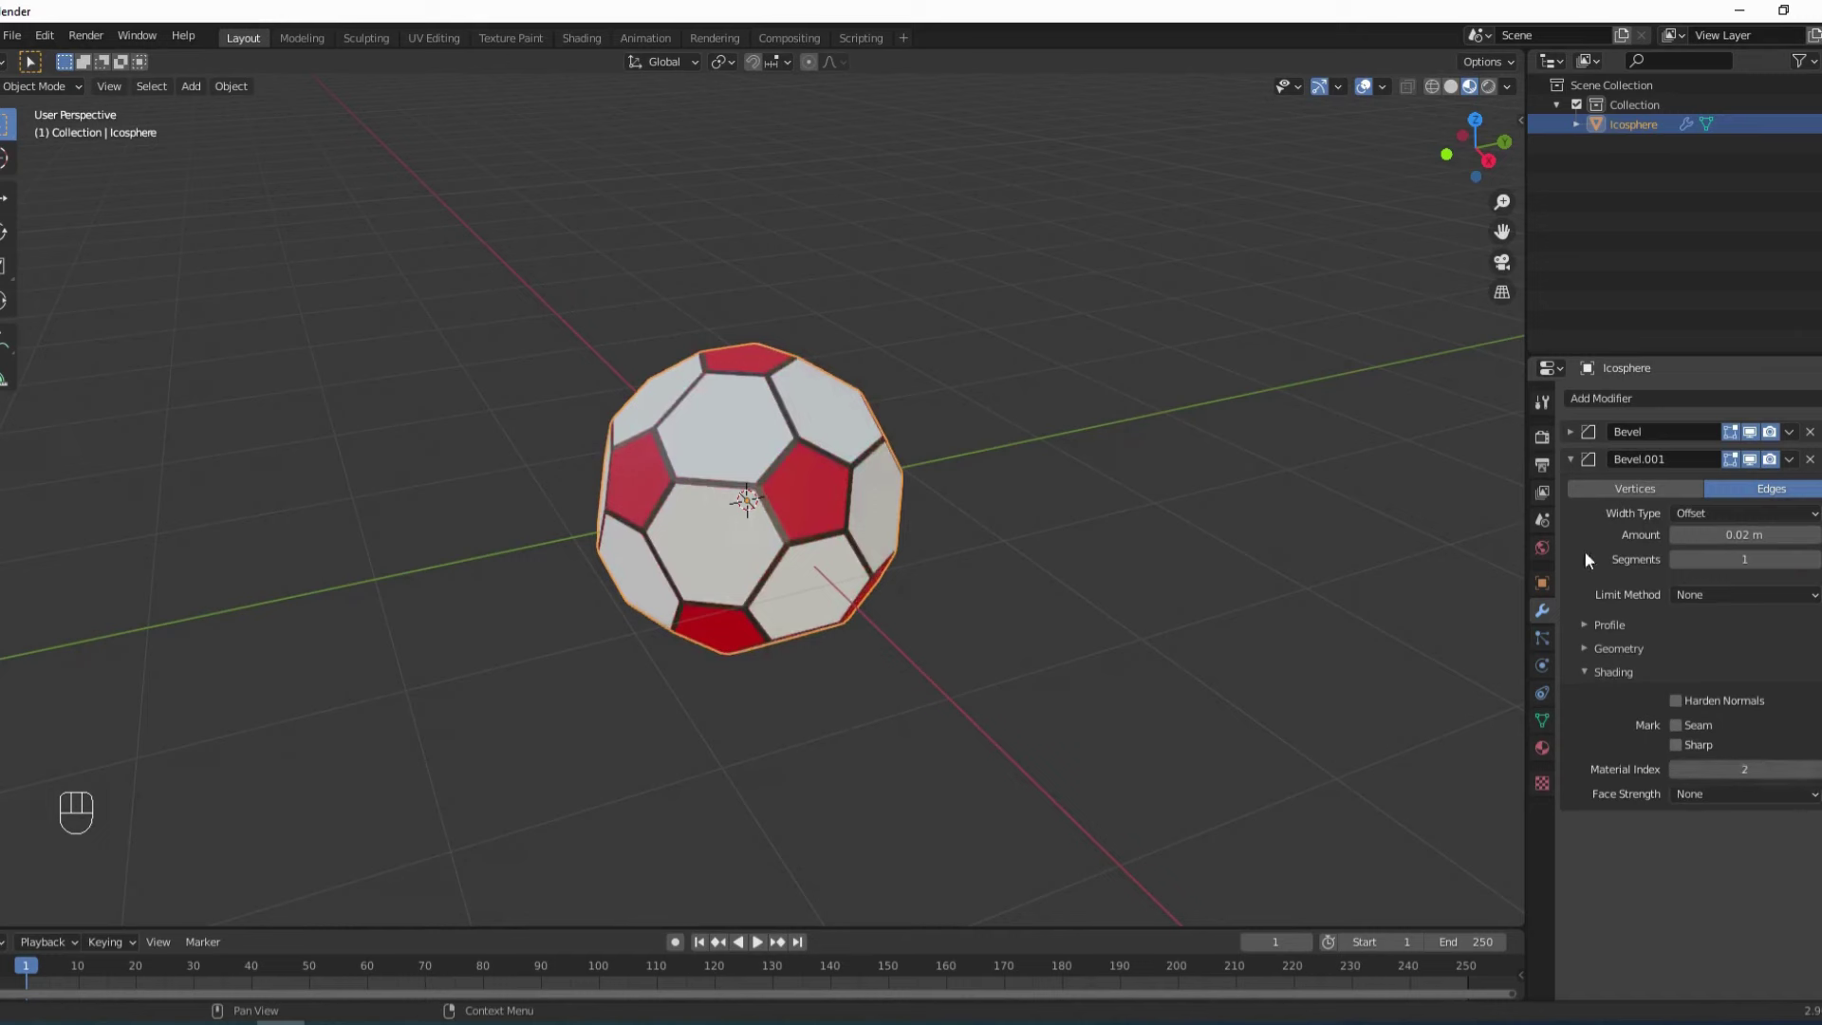
Collapse the edge bevel, add a Subdivision Surface modifier in Simple mode, and raise its viewport level by one.
left_click(1572, 459)
left_click(1642, 396)
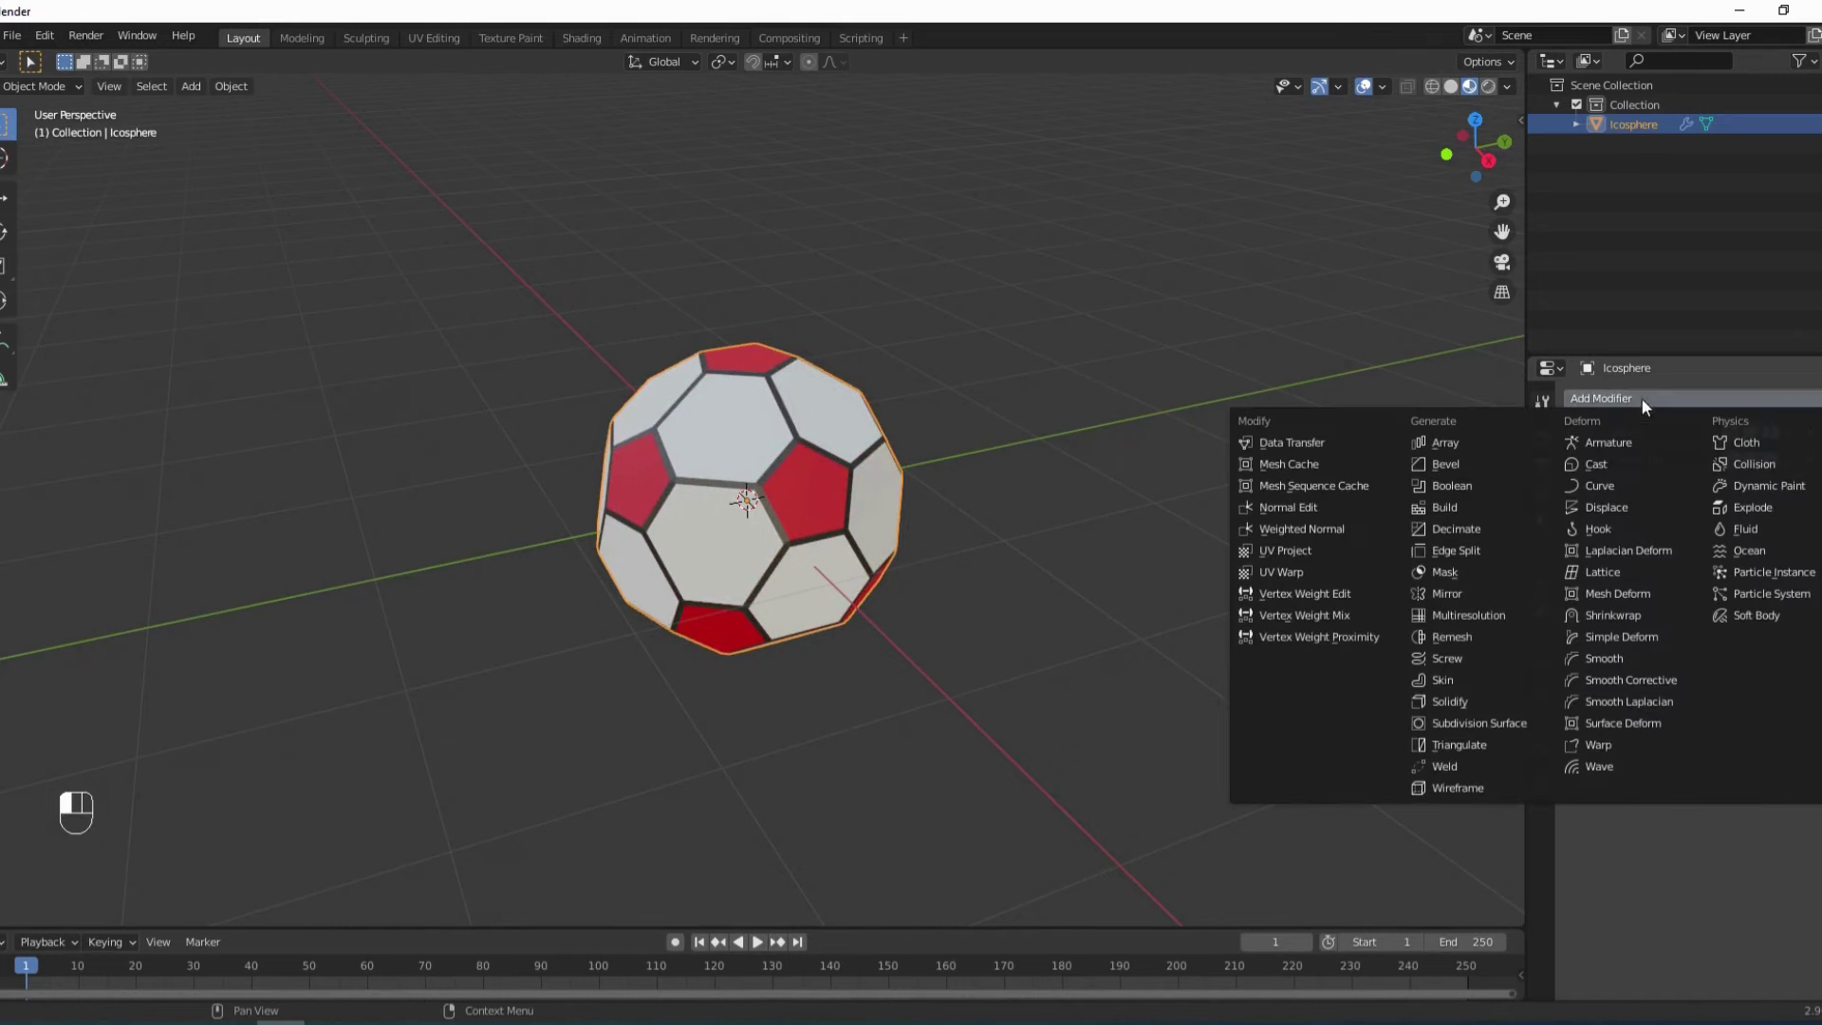
left_click(1486, 726)
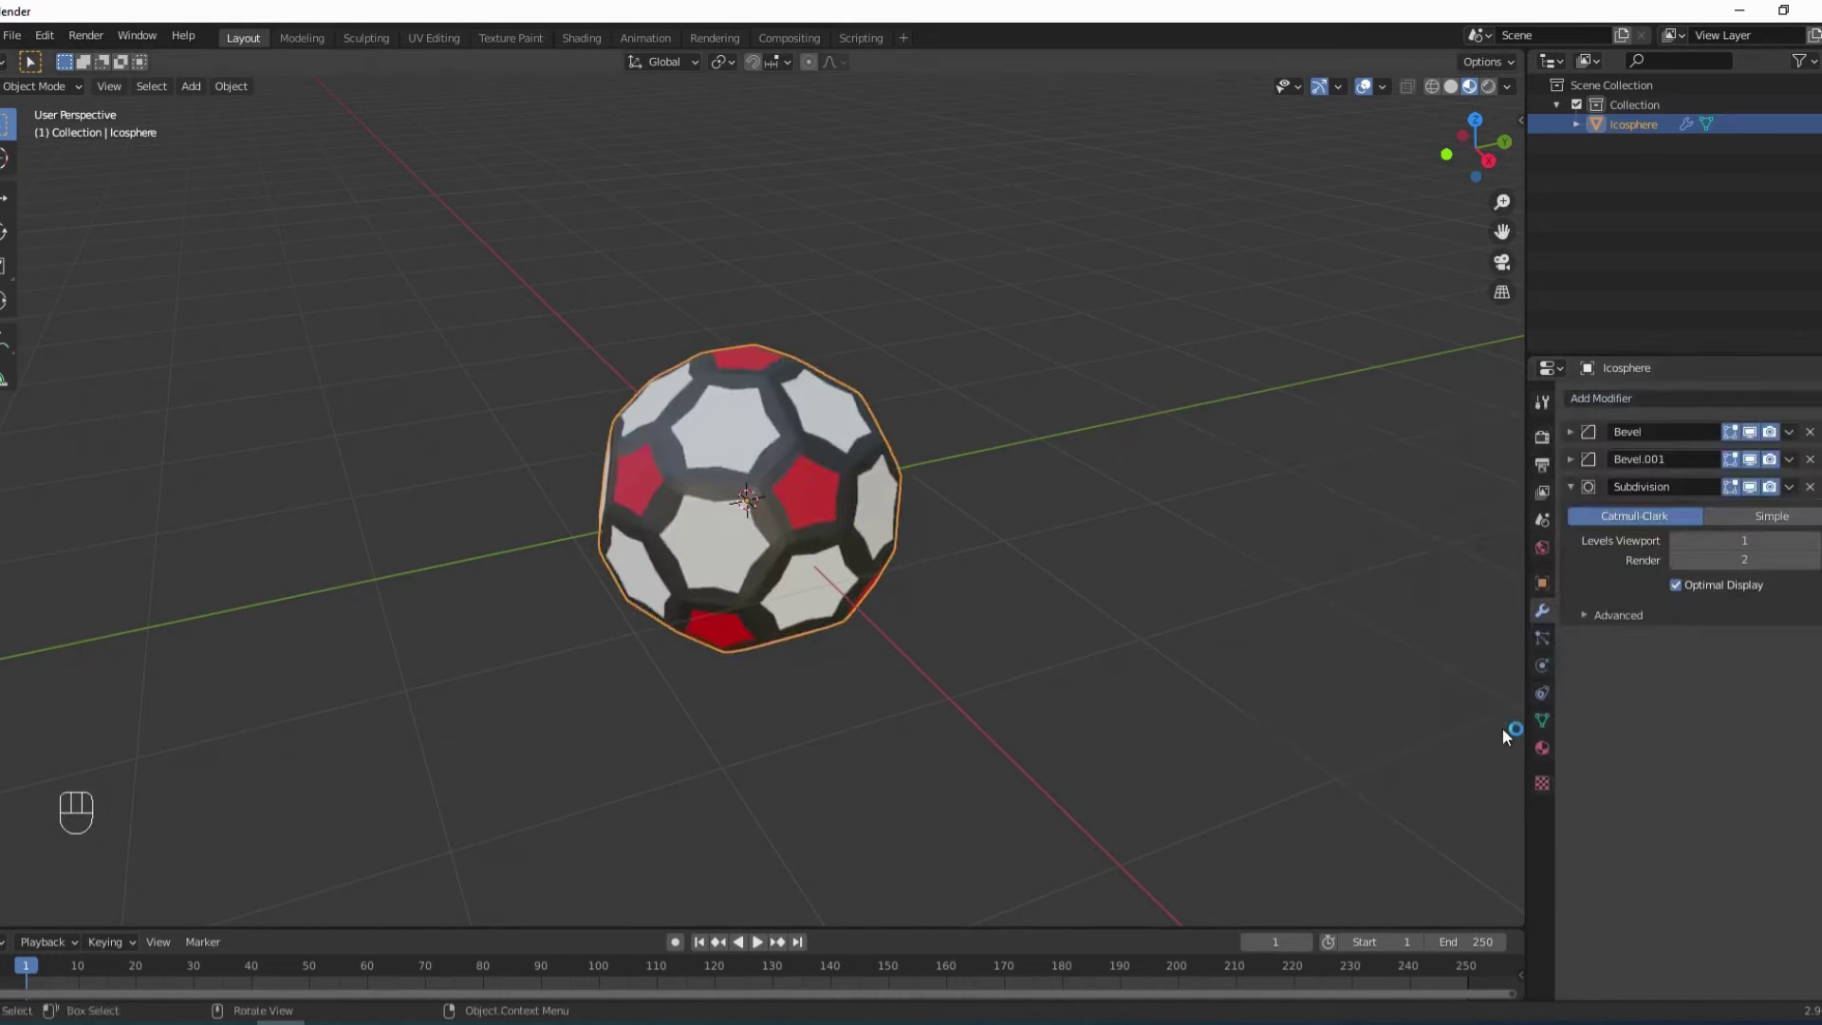
left_click(1747, 512)
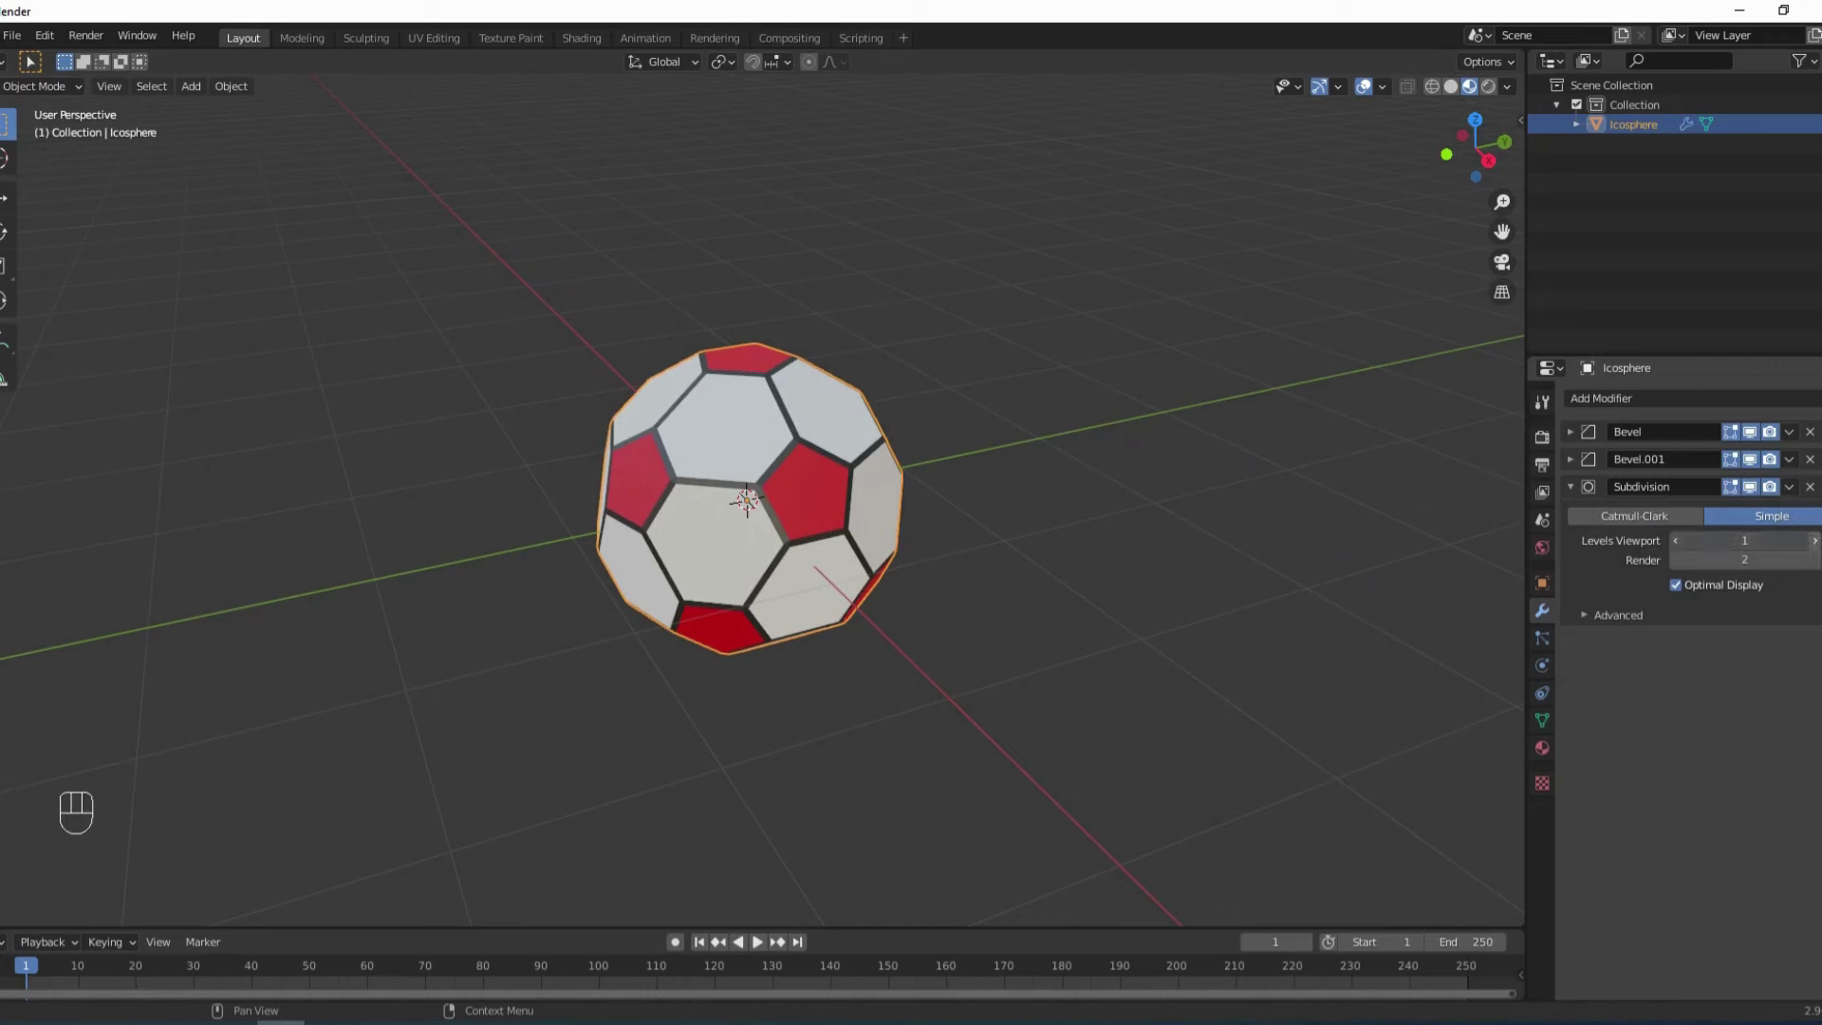
left_click(1815, 540)
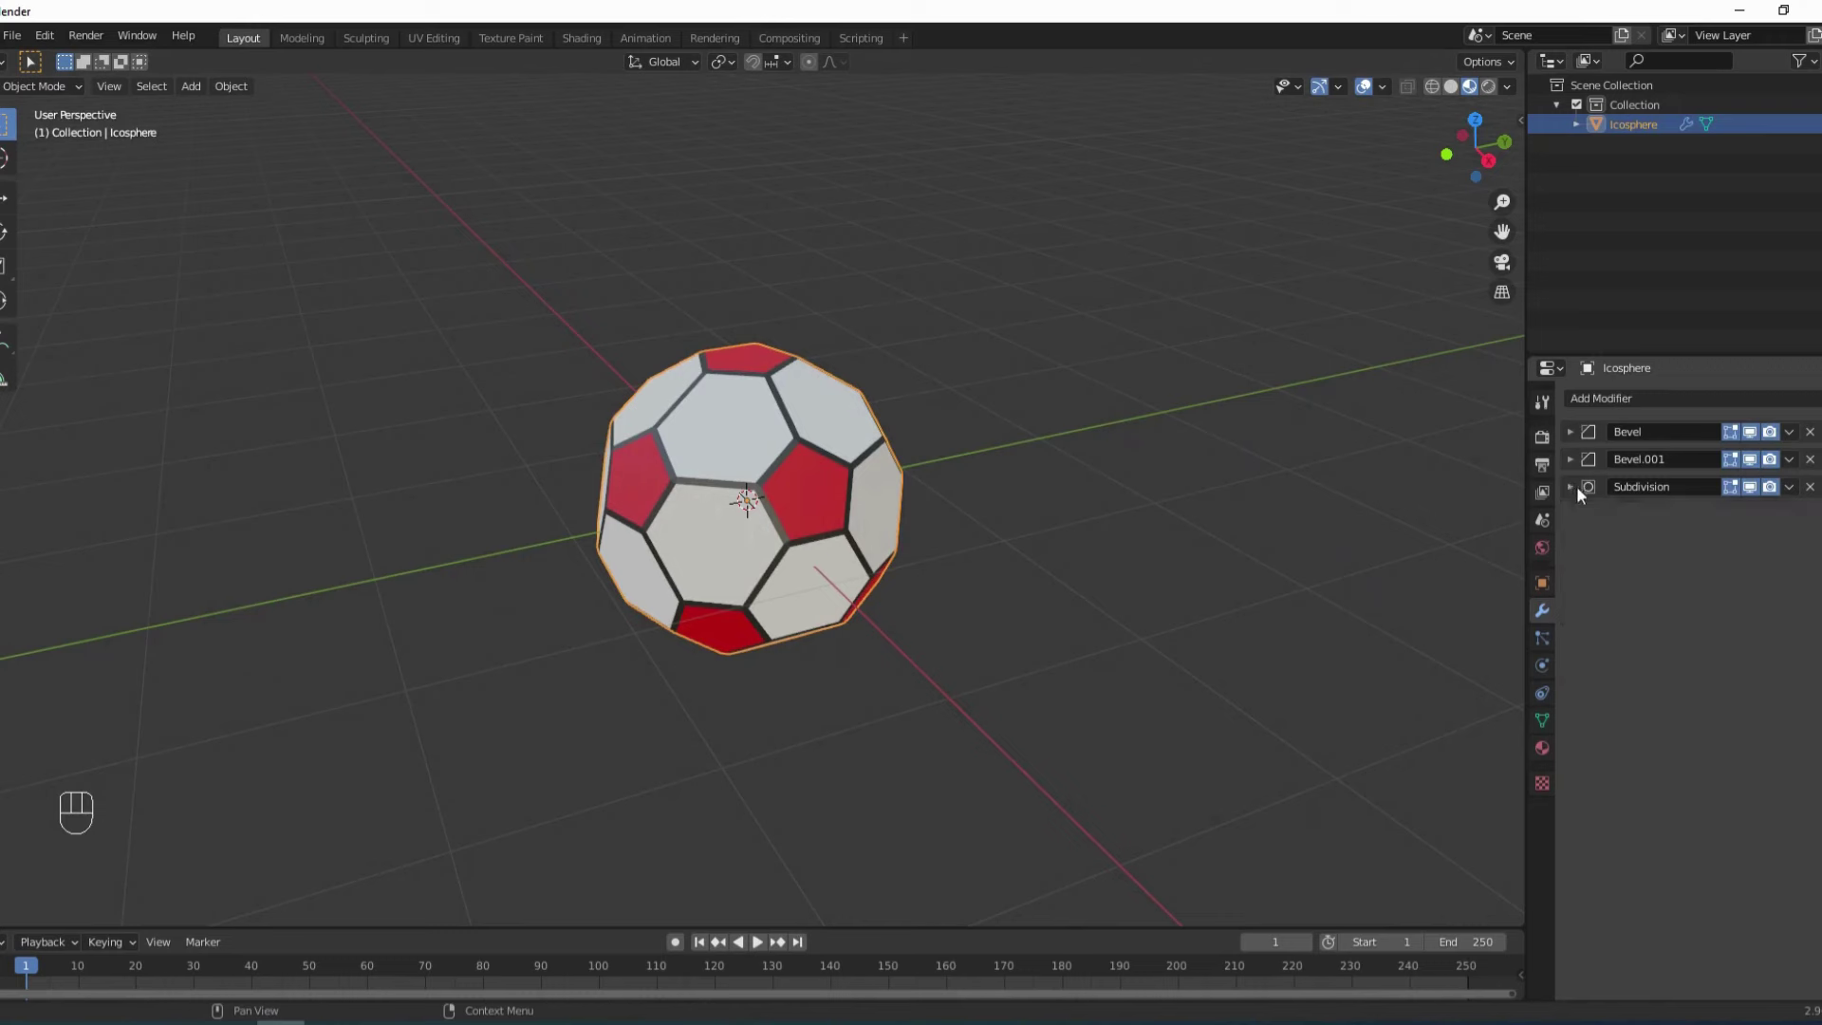
Add a Cast modifier to the ball with a factor of 1 and collapse it.
left_click(1612, 398)
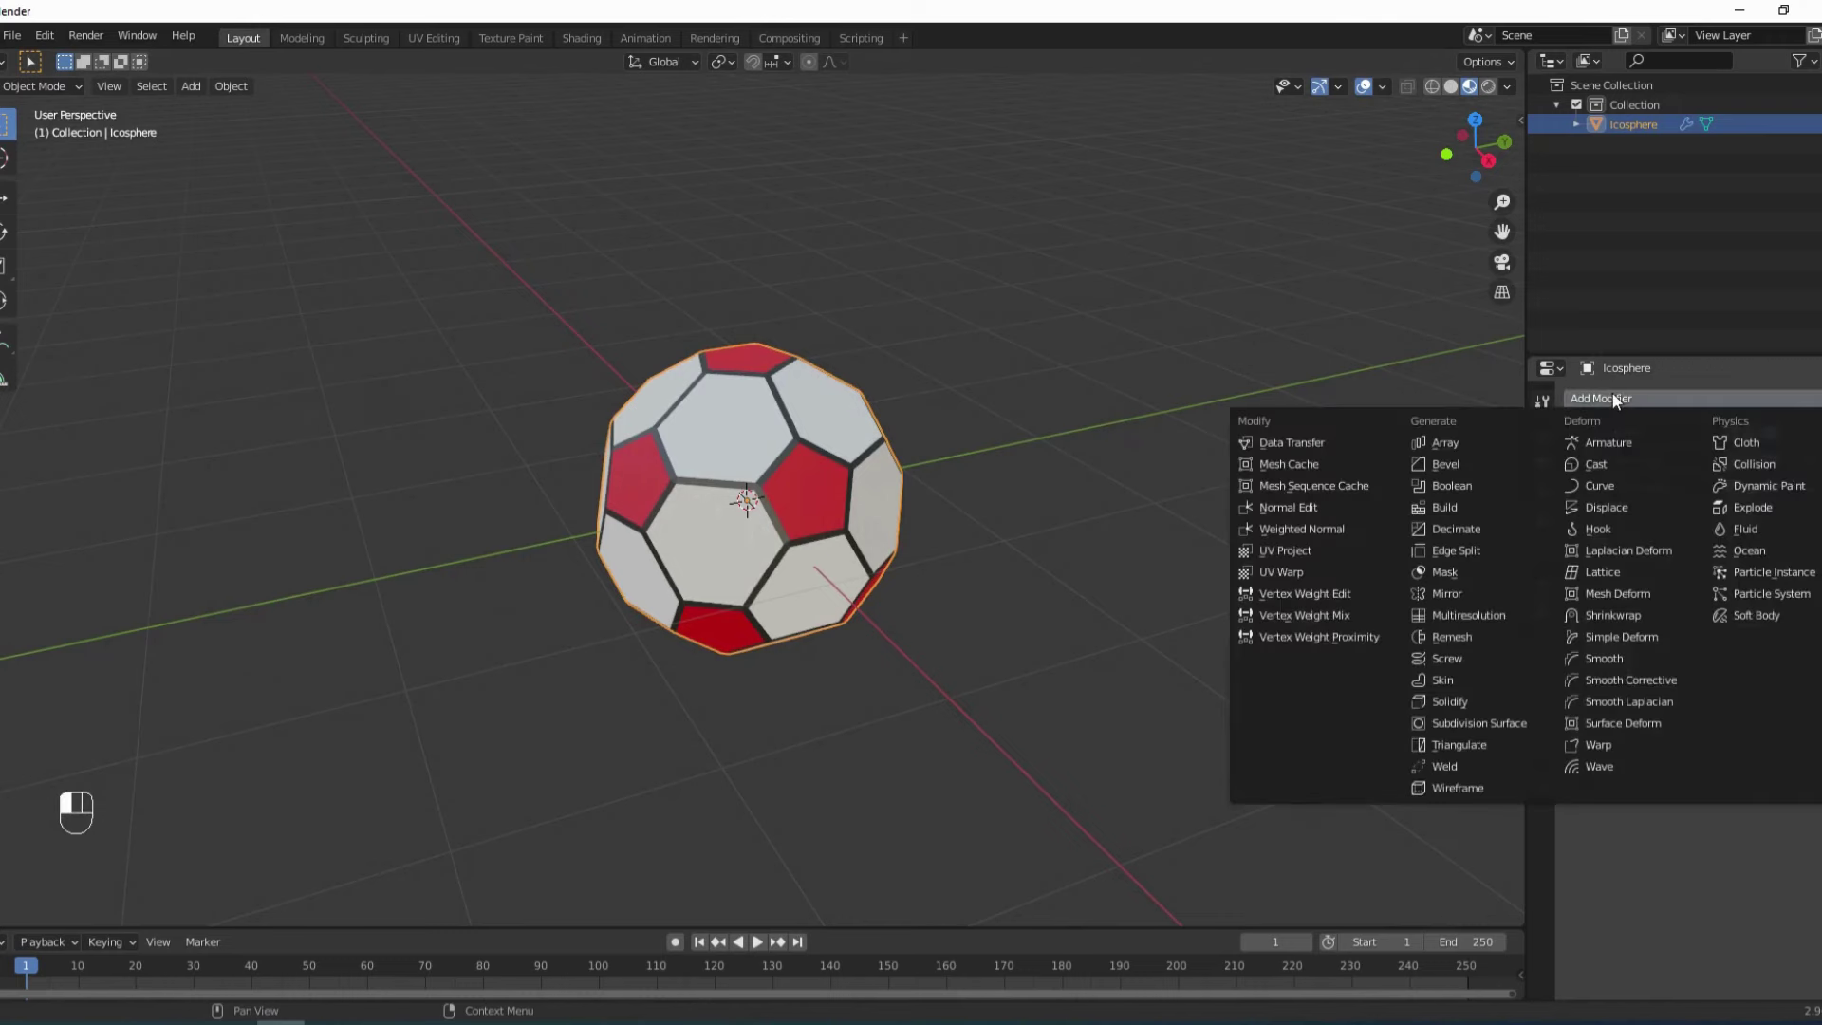
left_click(1608, 462)
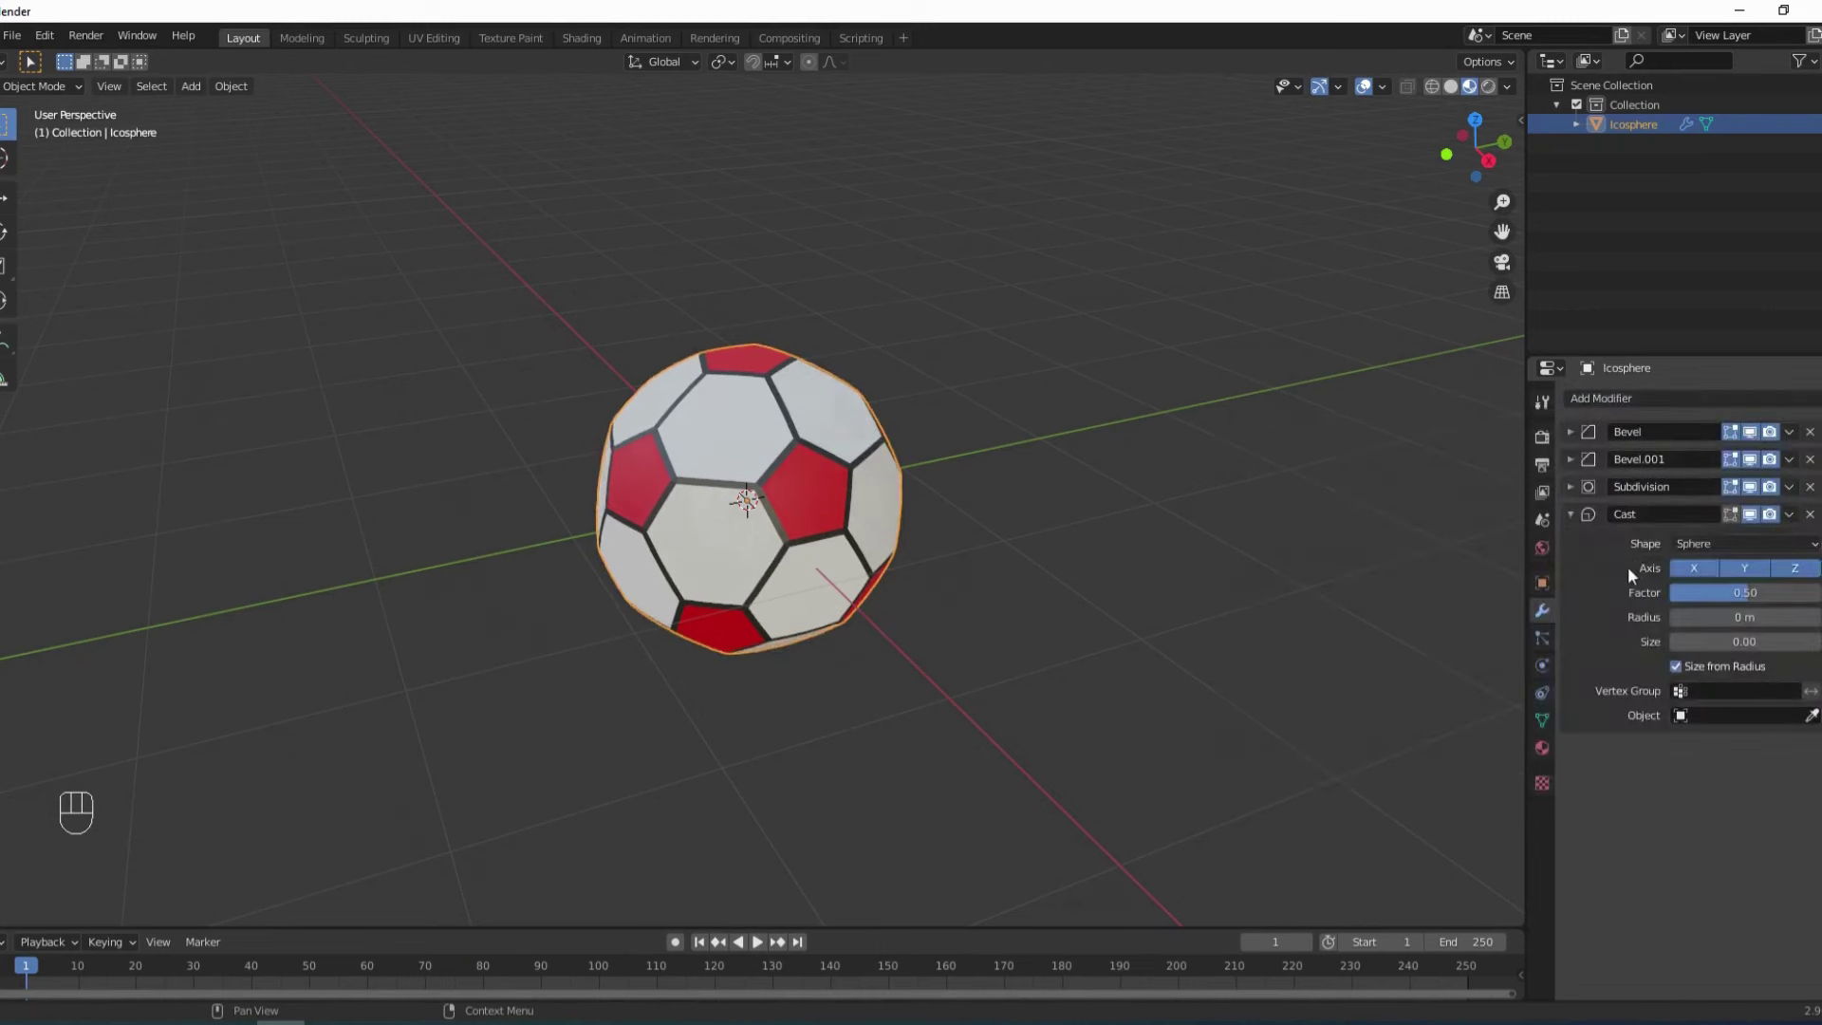
left_click(1729, 592)
type("1")
key("Return")
left_click(1571, 513)
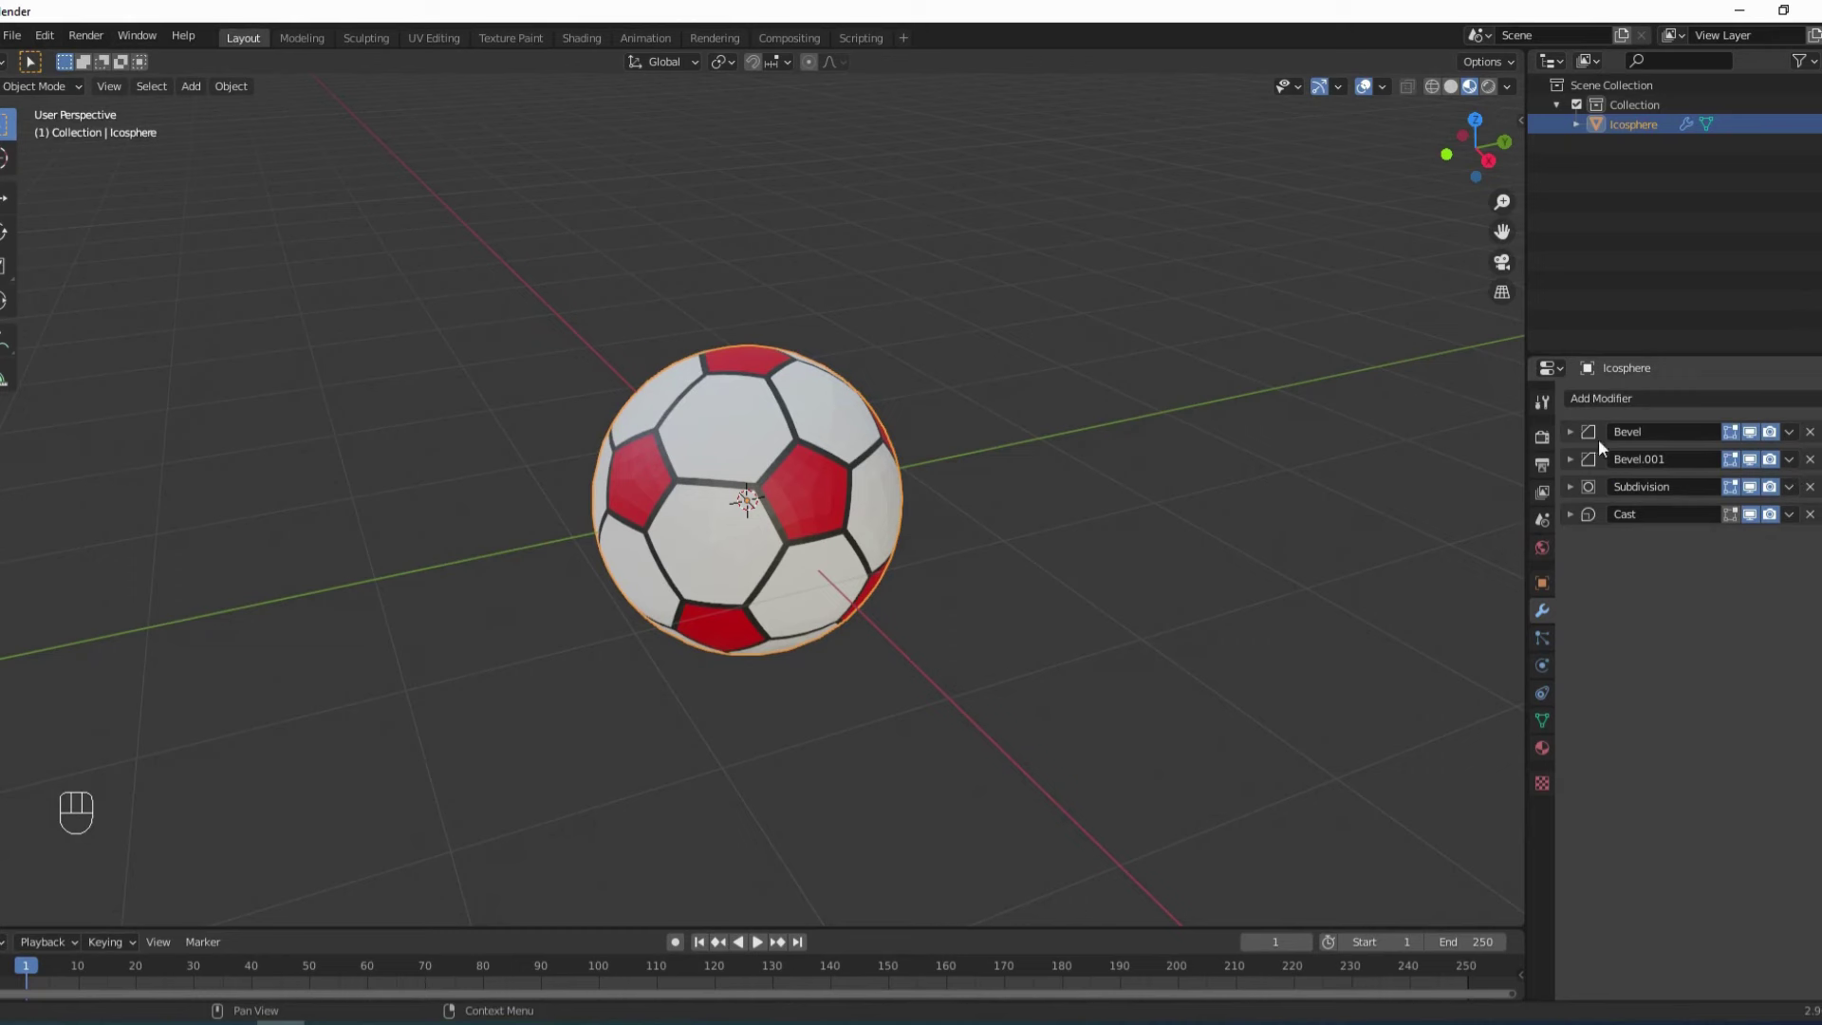
Apply the ball's whole modifier stack at once by converting its visual geometry to mesh.
left_click(1791, 435)
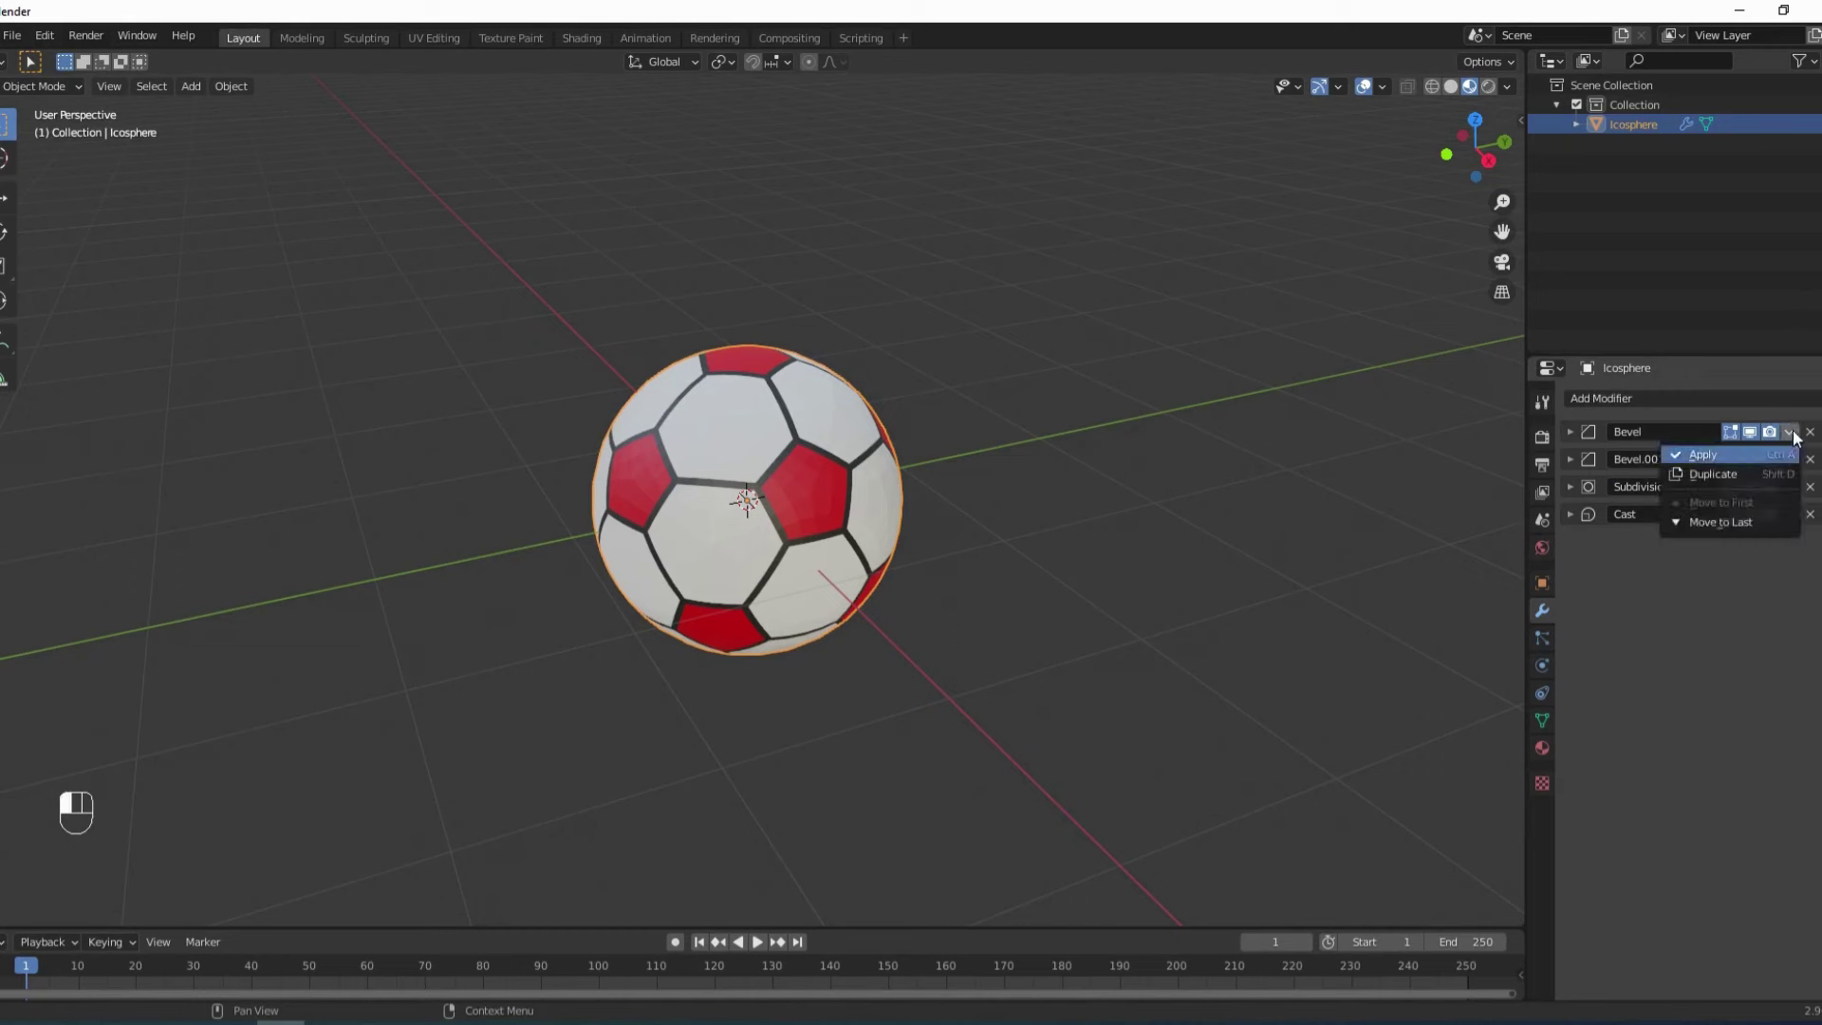
left_click(1790, 432)
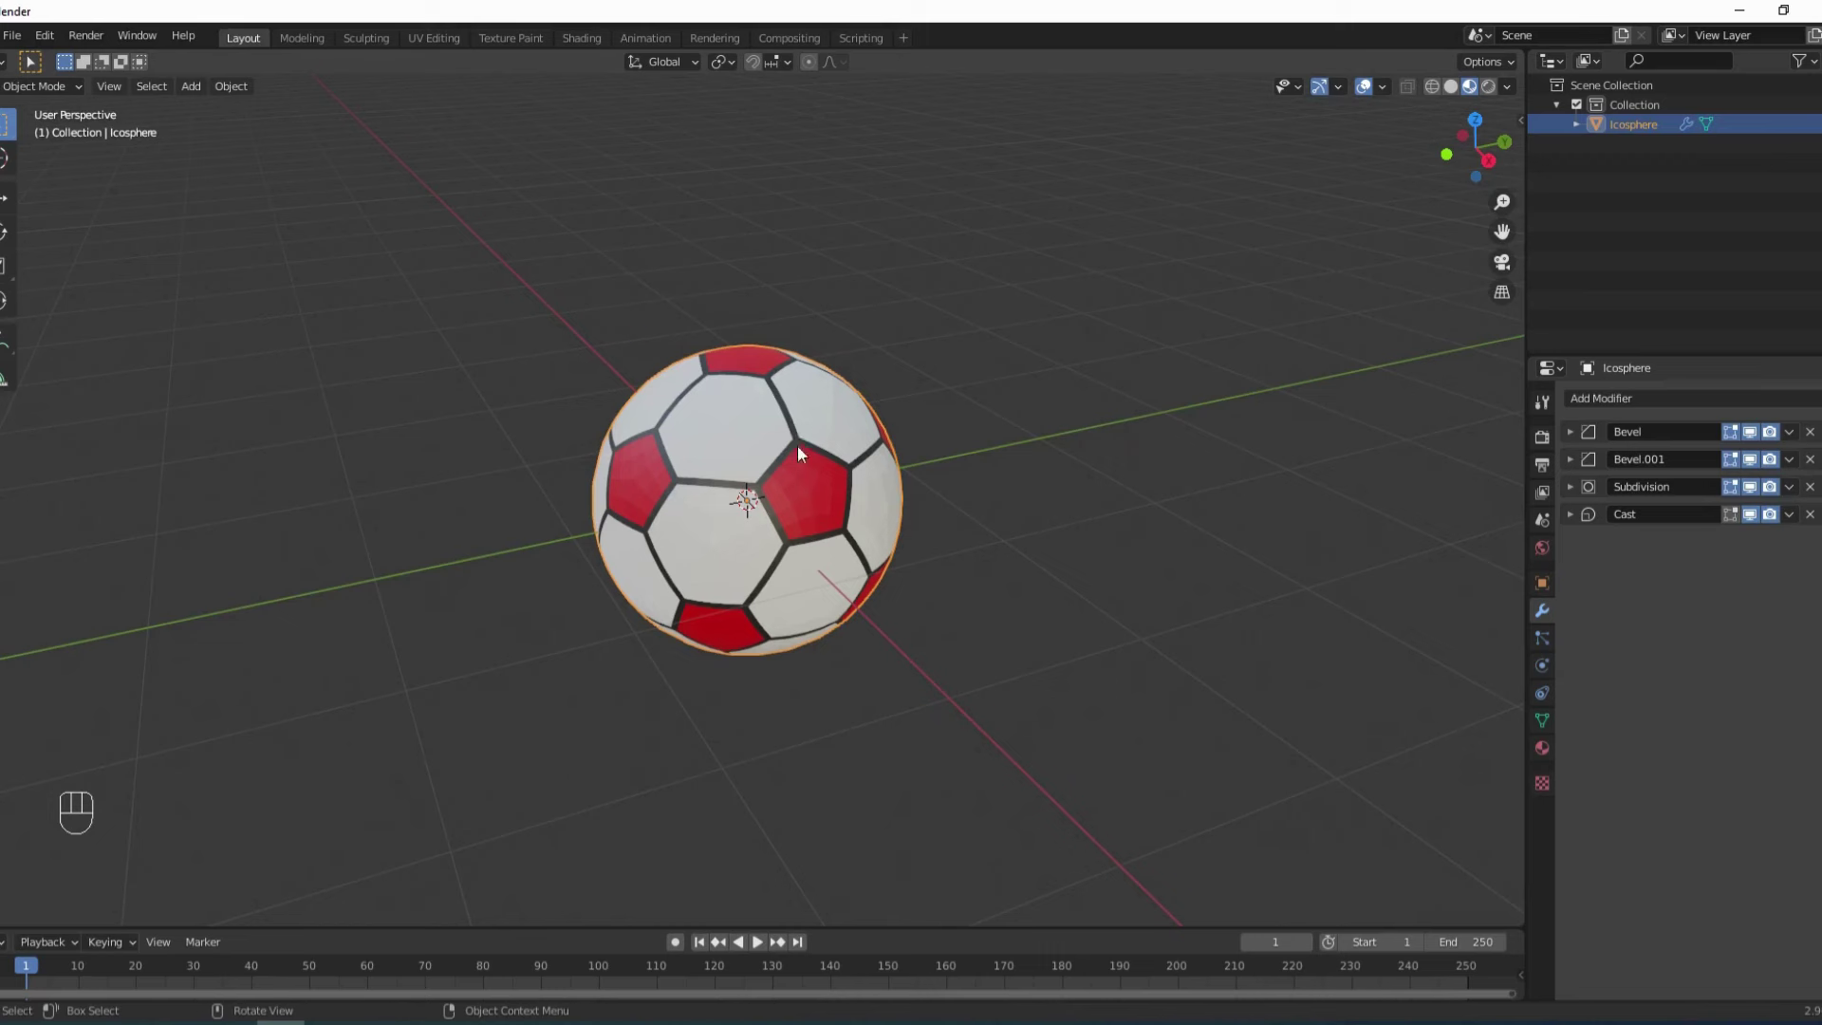
scroll(798, 444, "up", 2)
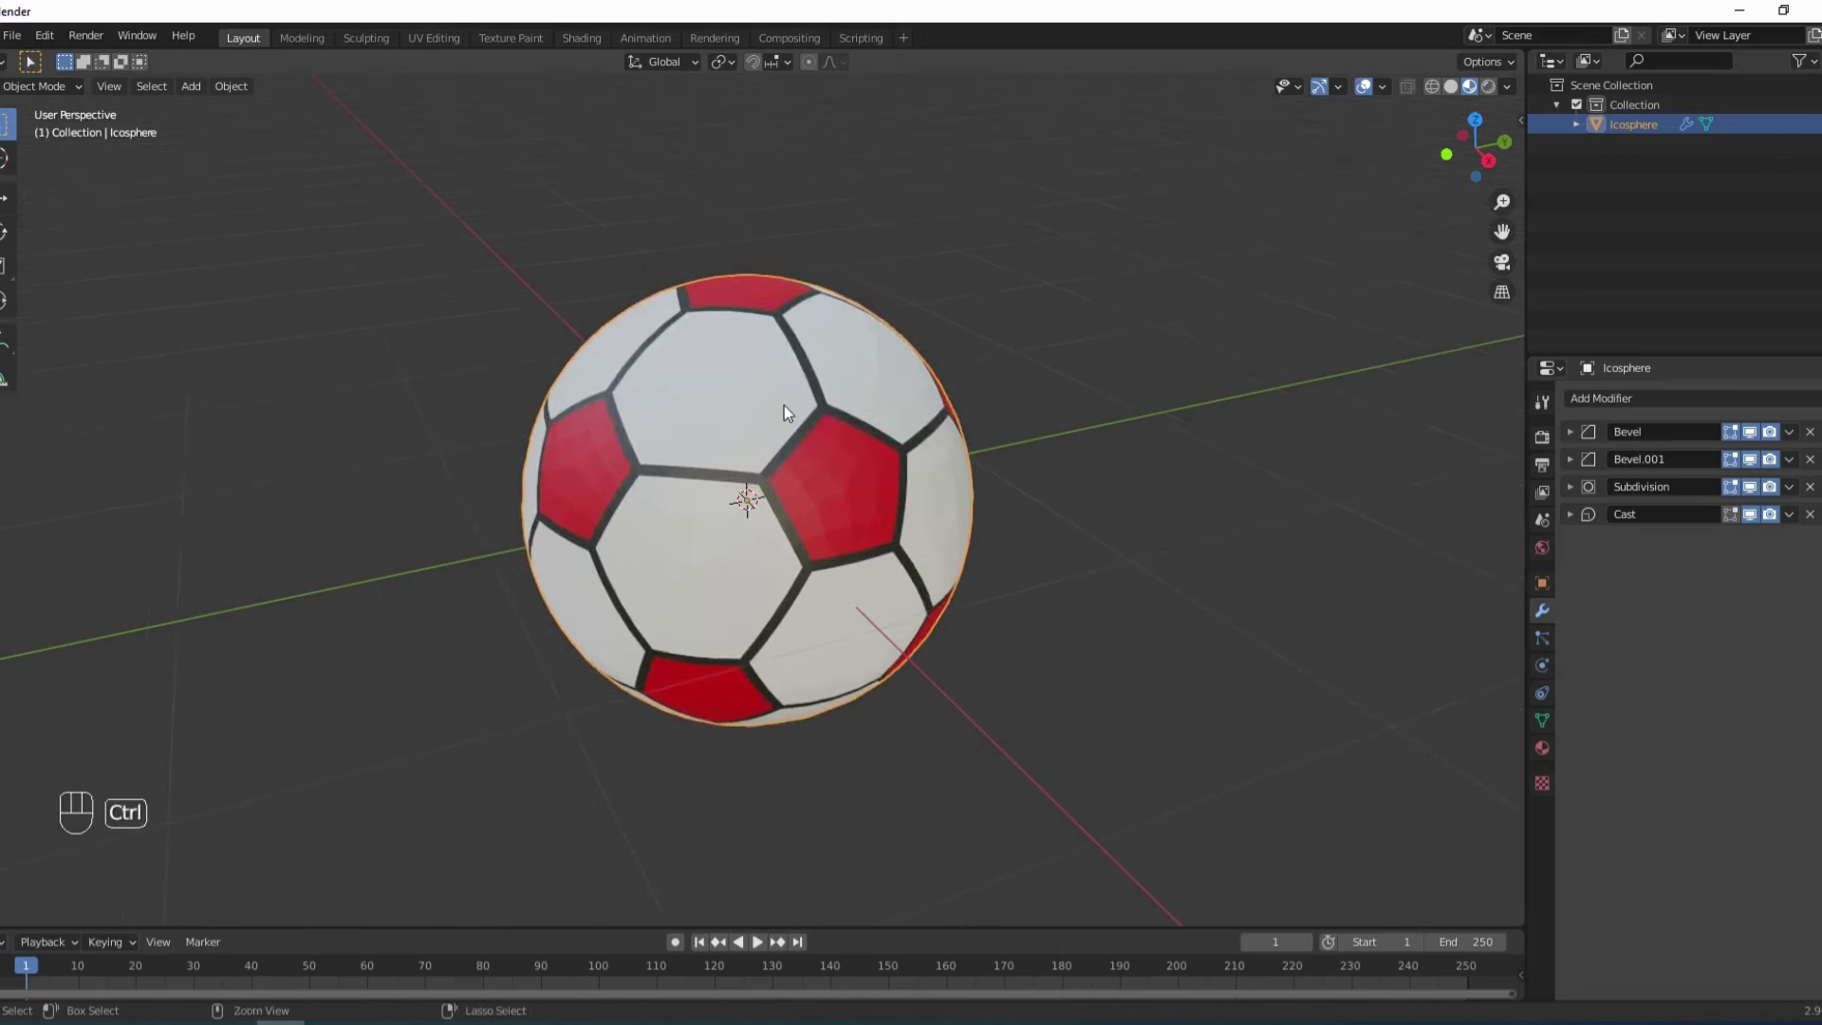
key("ctrl+a")
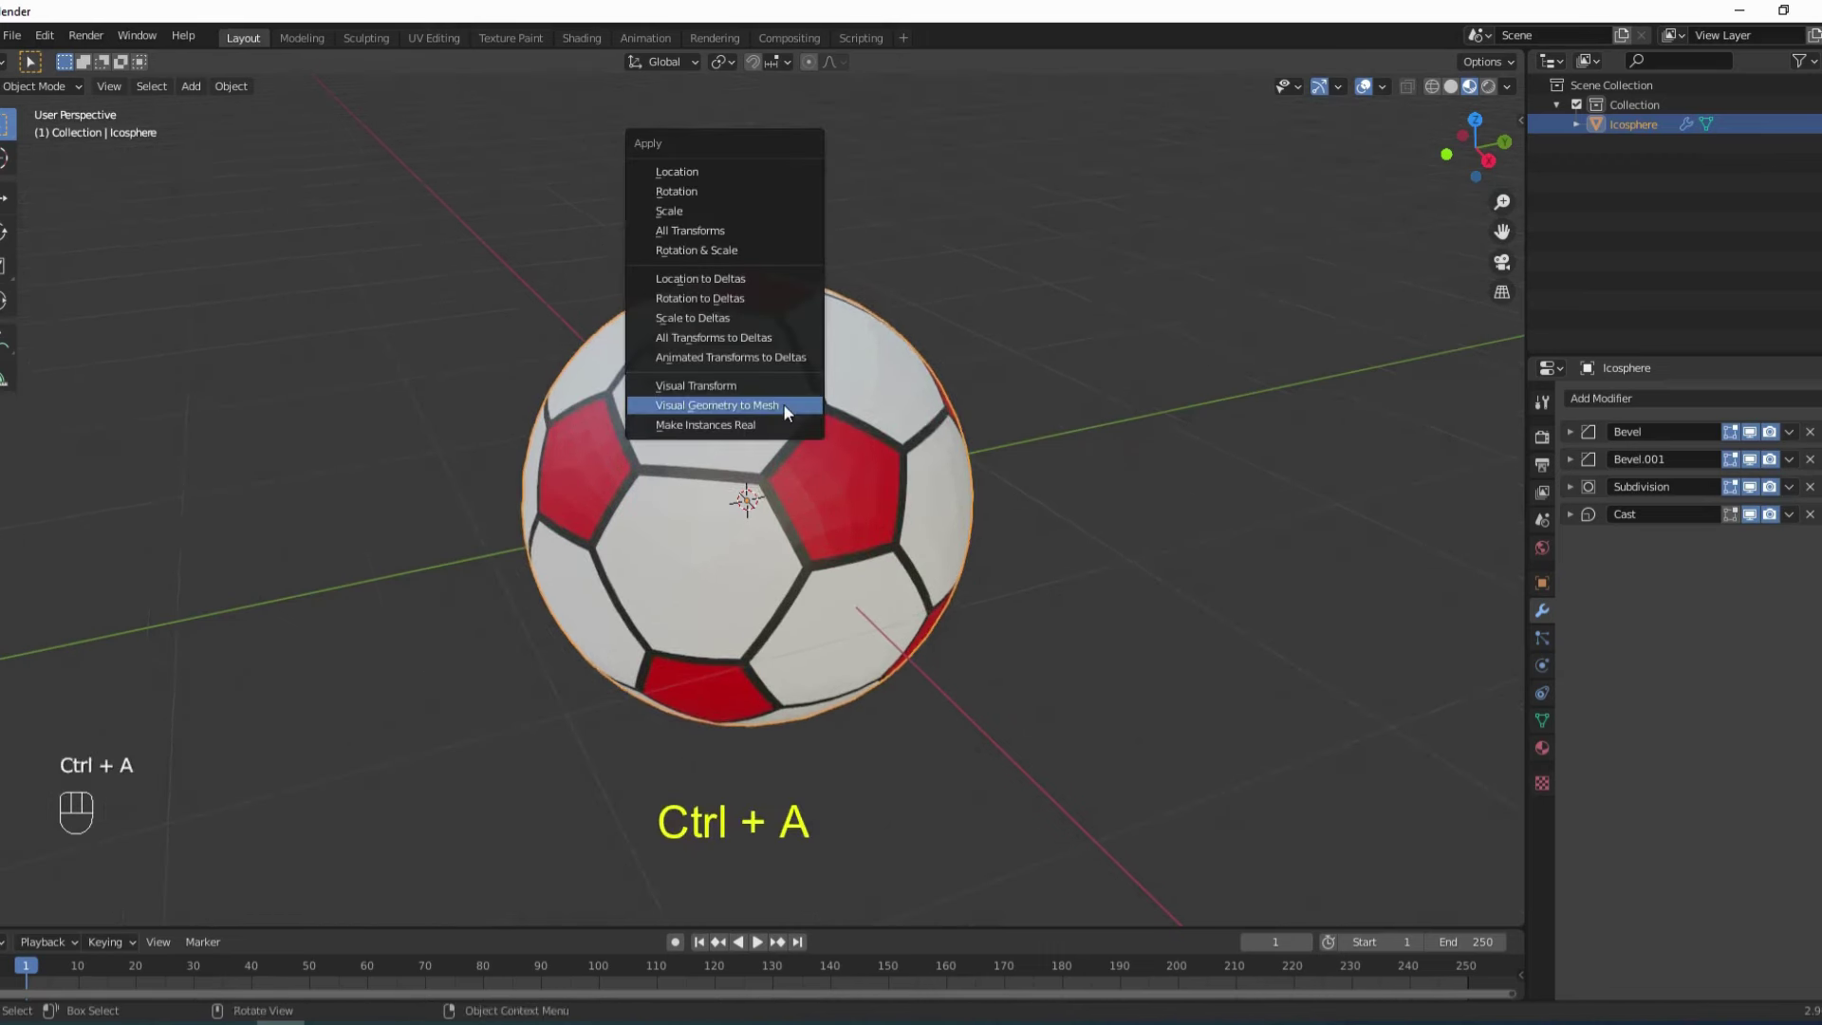
left_click(731, 408)
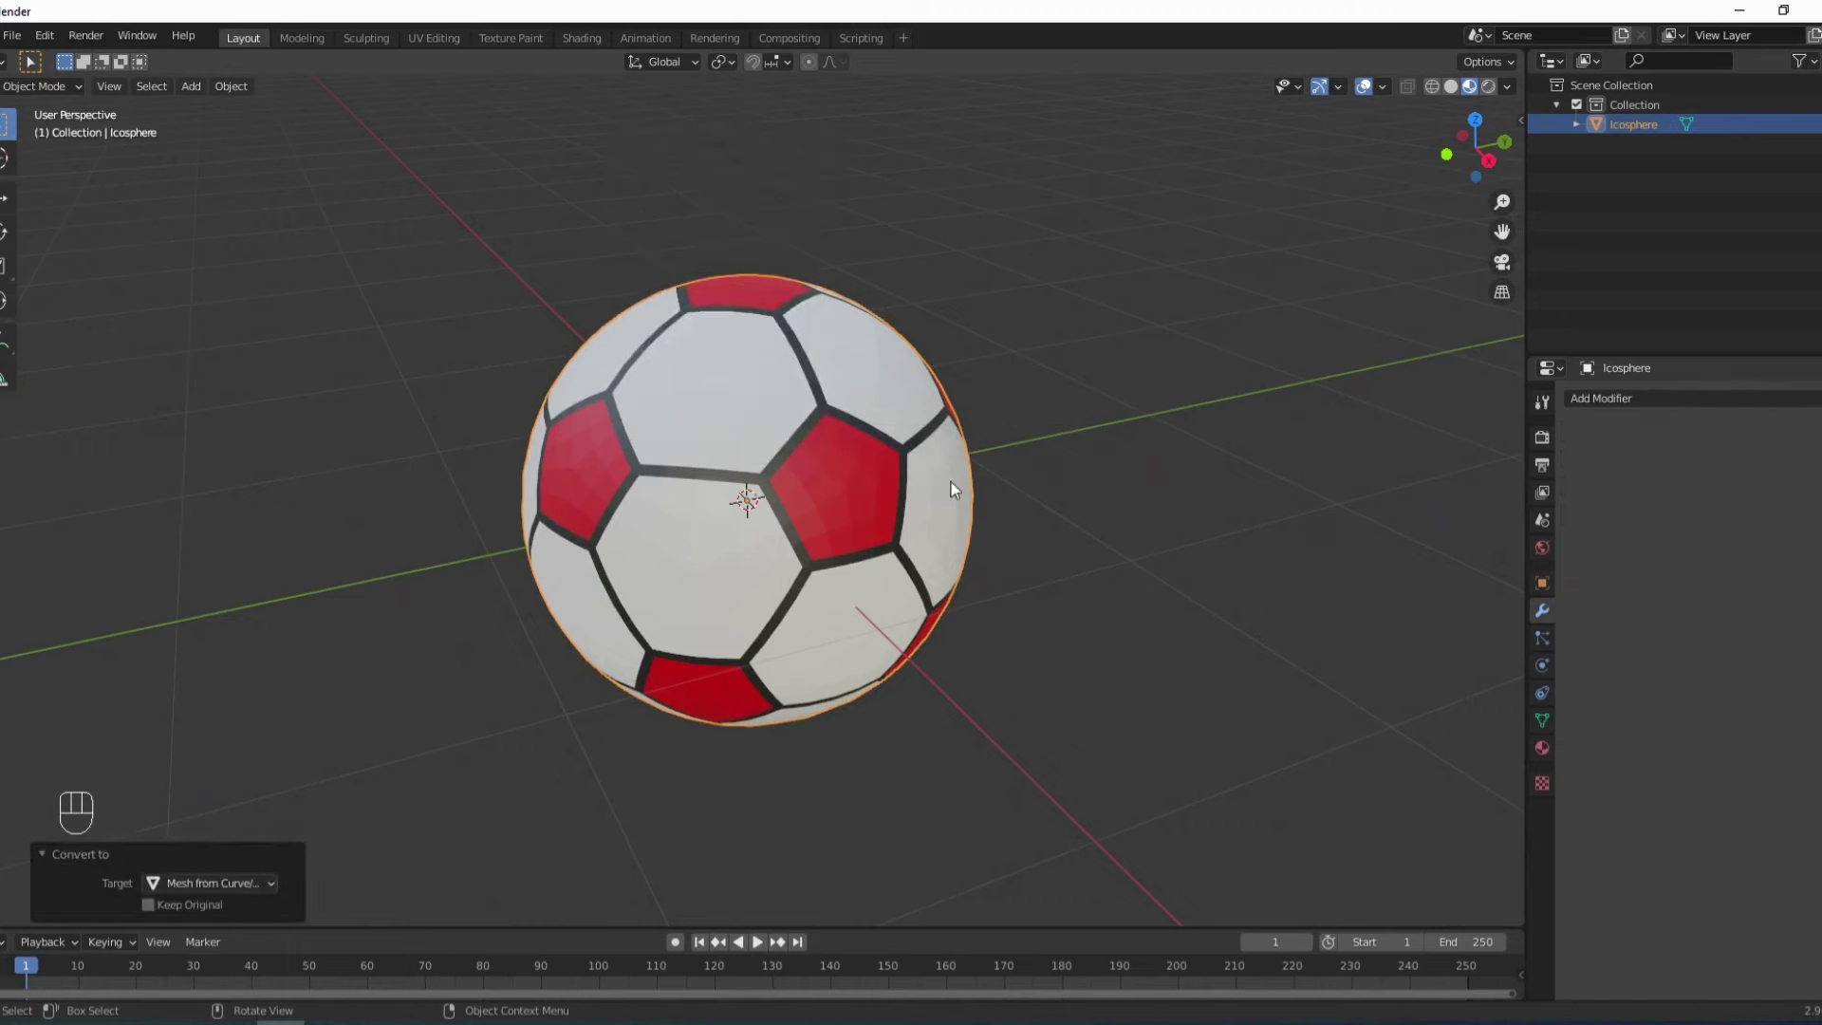
Apply smooth shading to the ball.
right_click(724, 357)
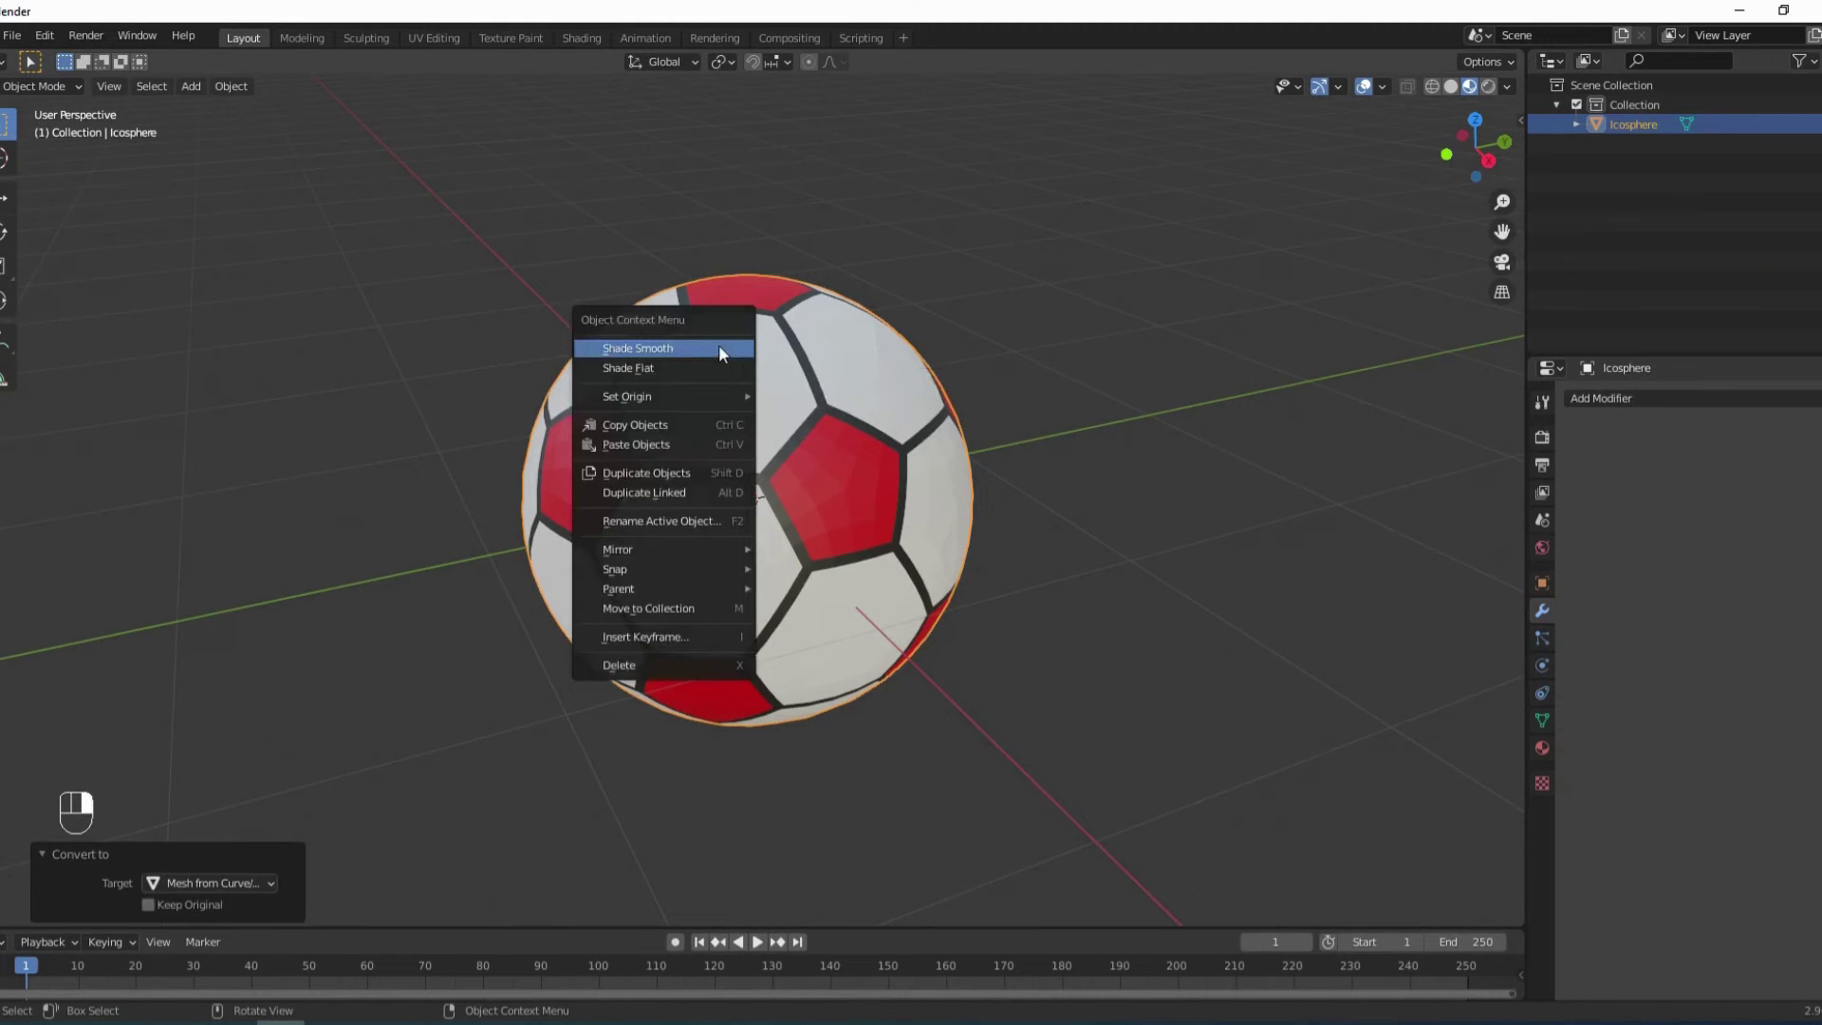
left_click(719, 349)
scroll(997, 460, "up", 2)
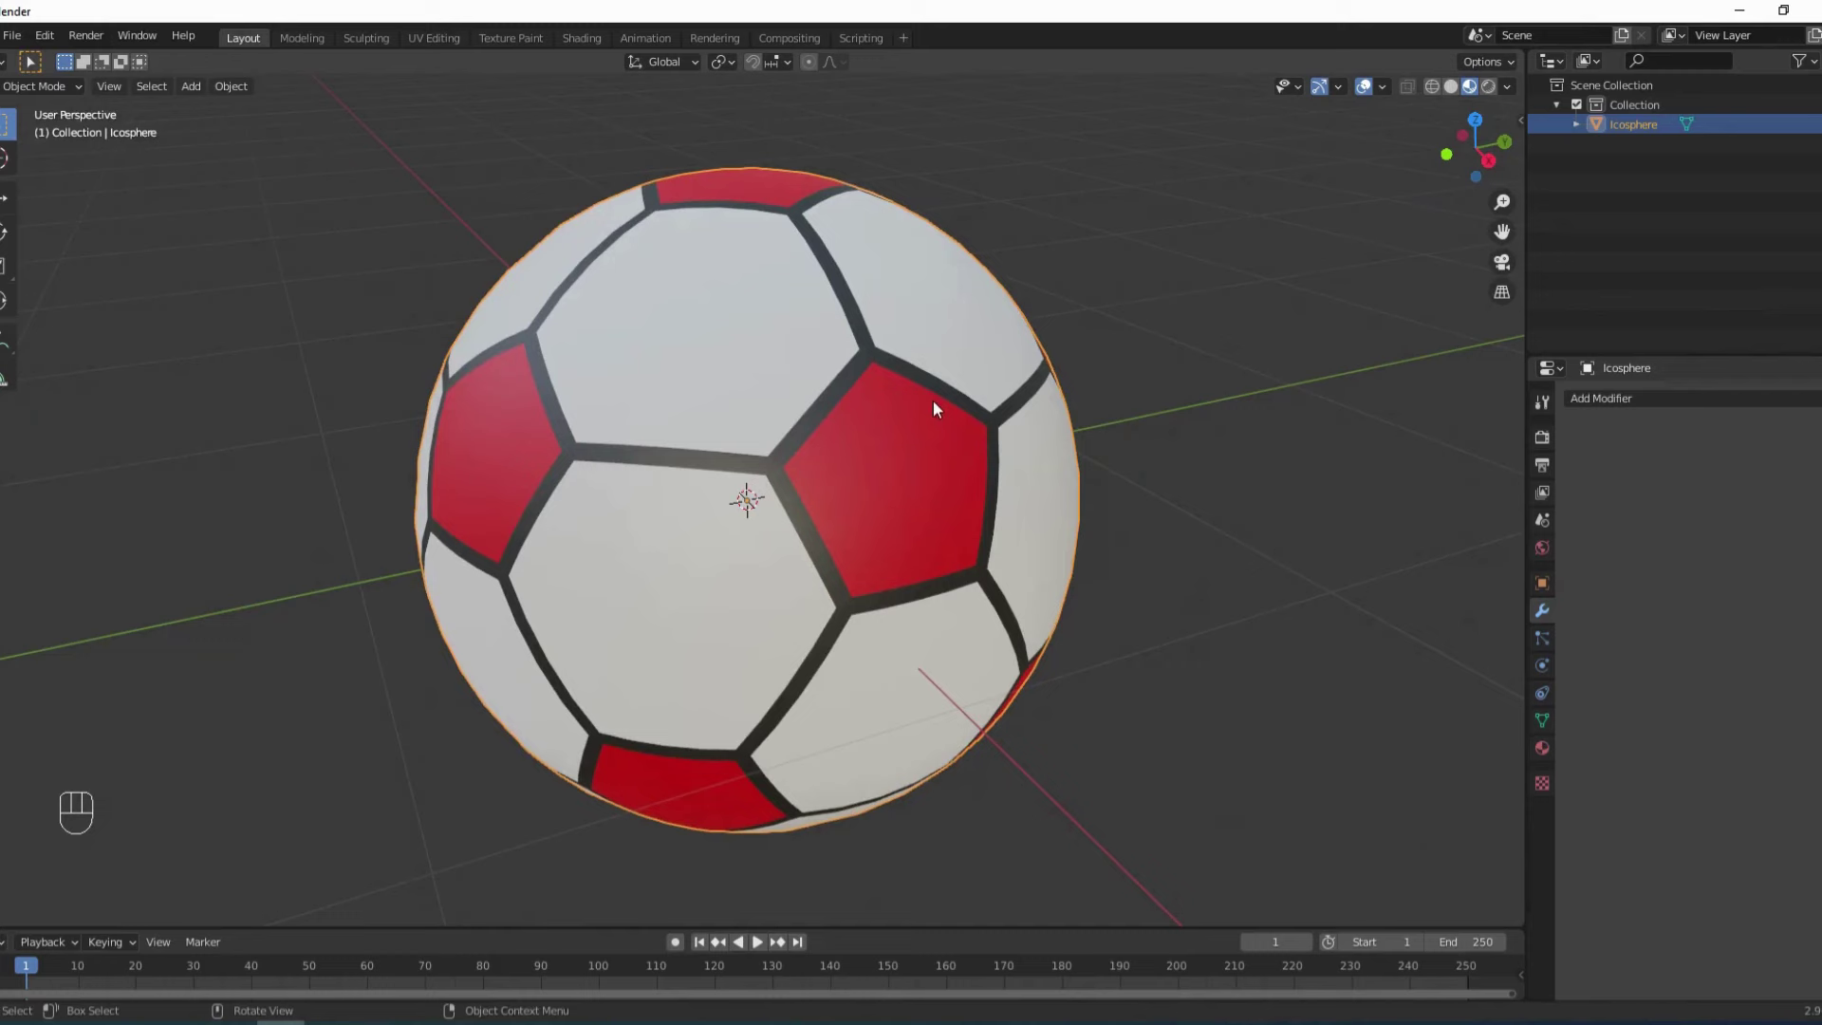
Enter Edit Mode and select all faces assigned to the black Hitam material.
key("Tab")
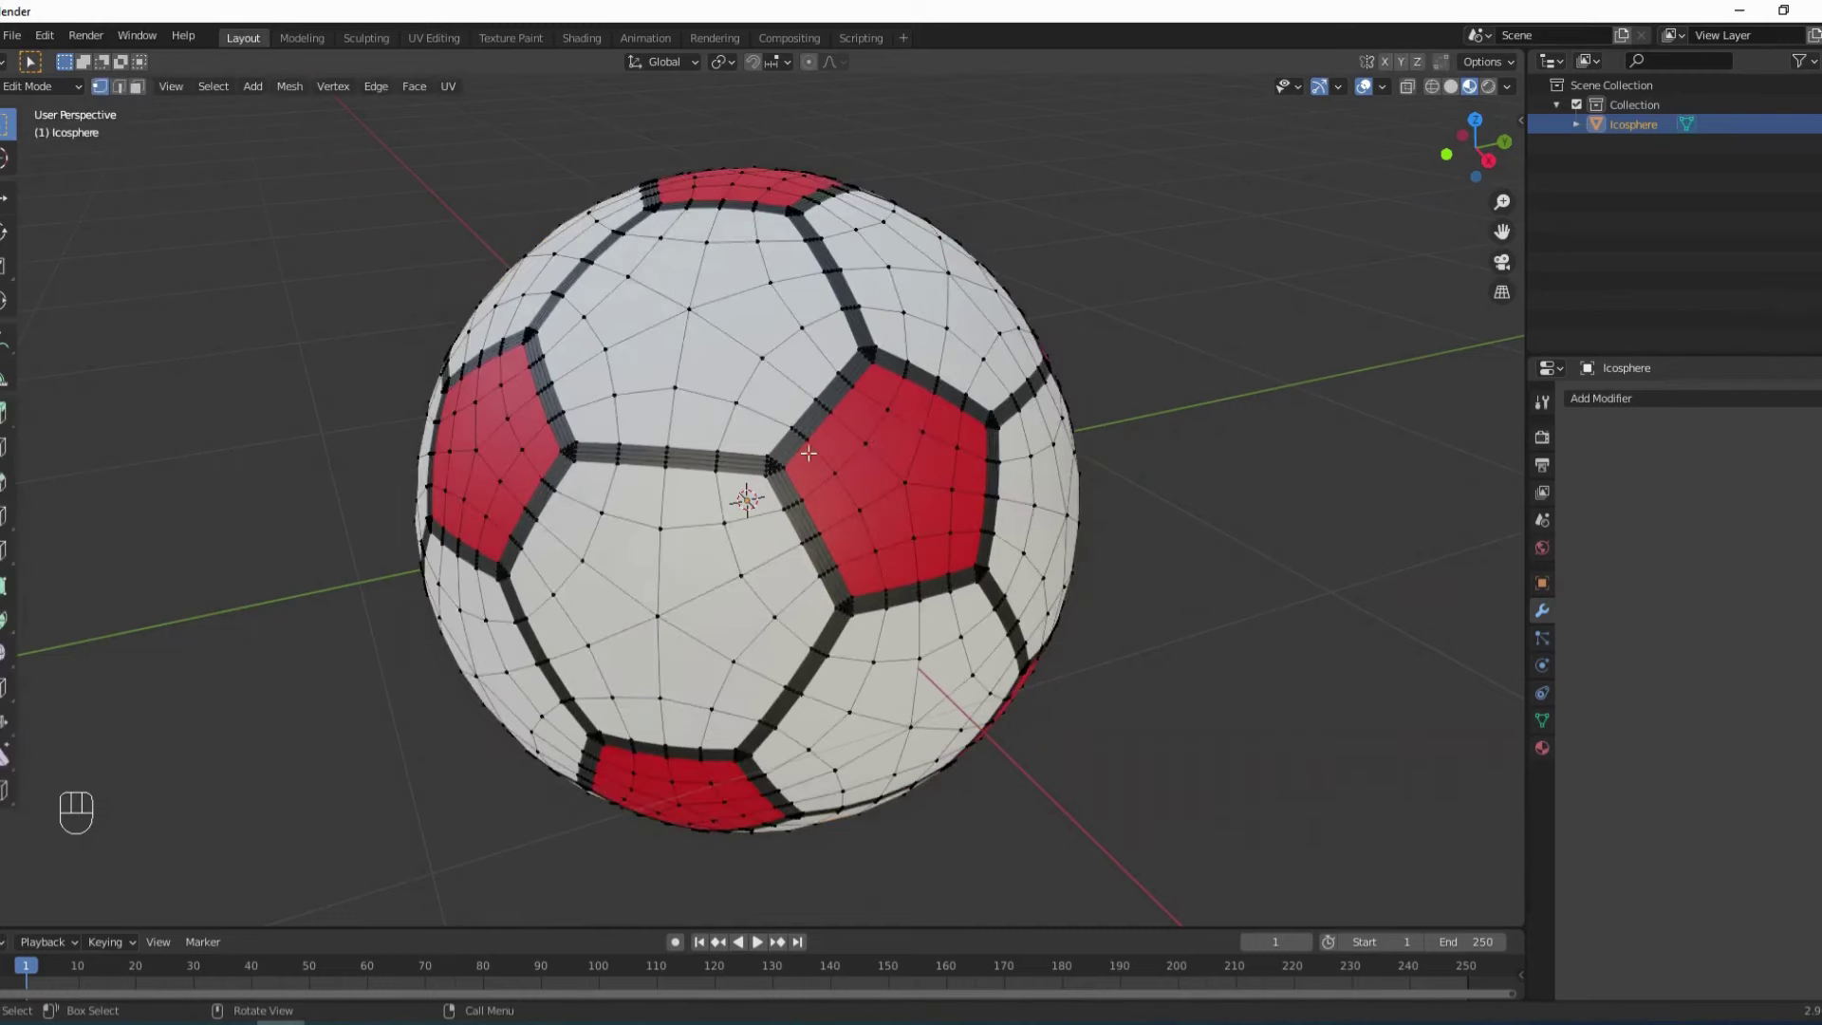
left_click(724, 464)
scroll(722, 461, "up", 1)
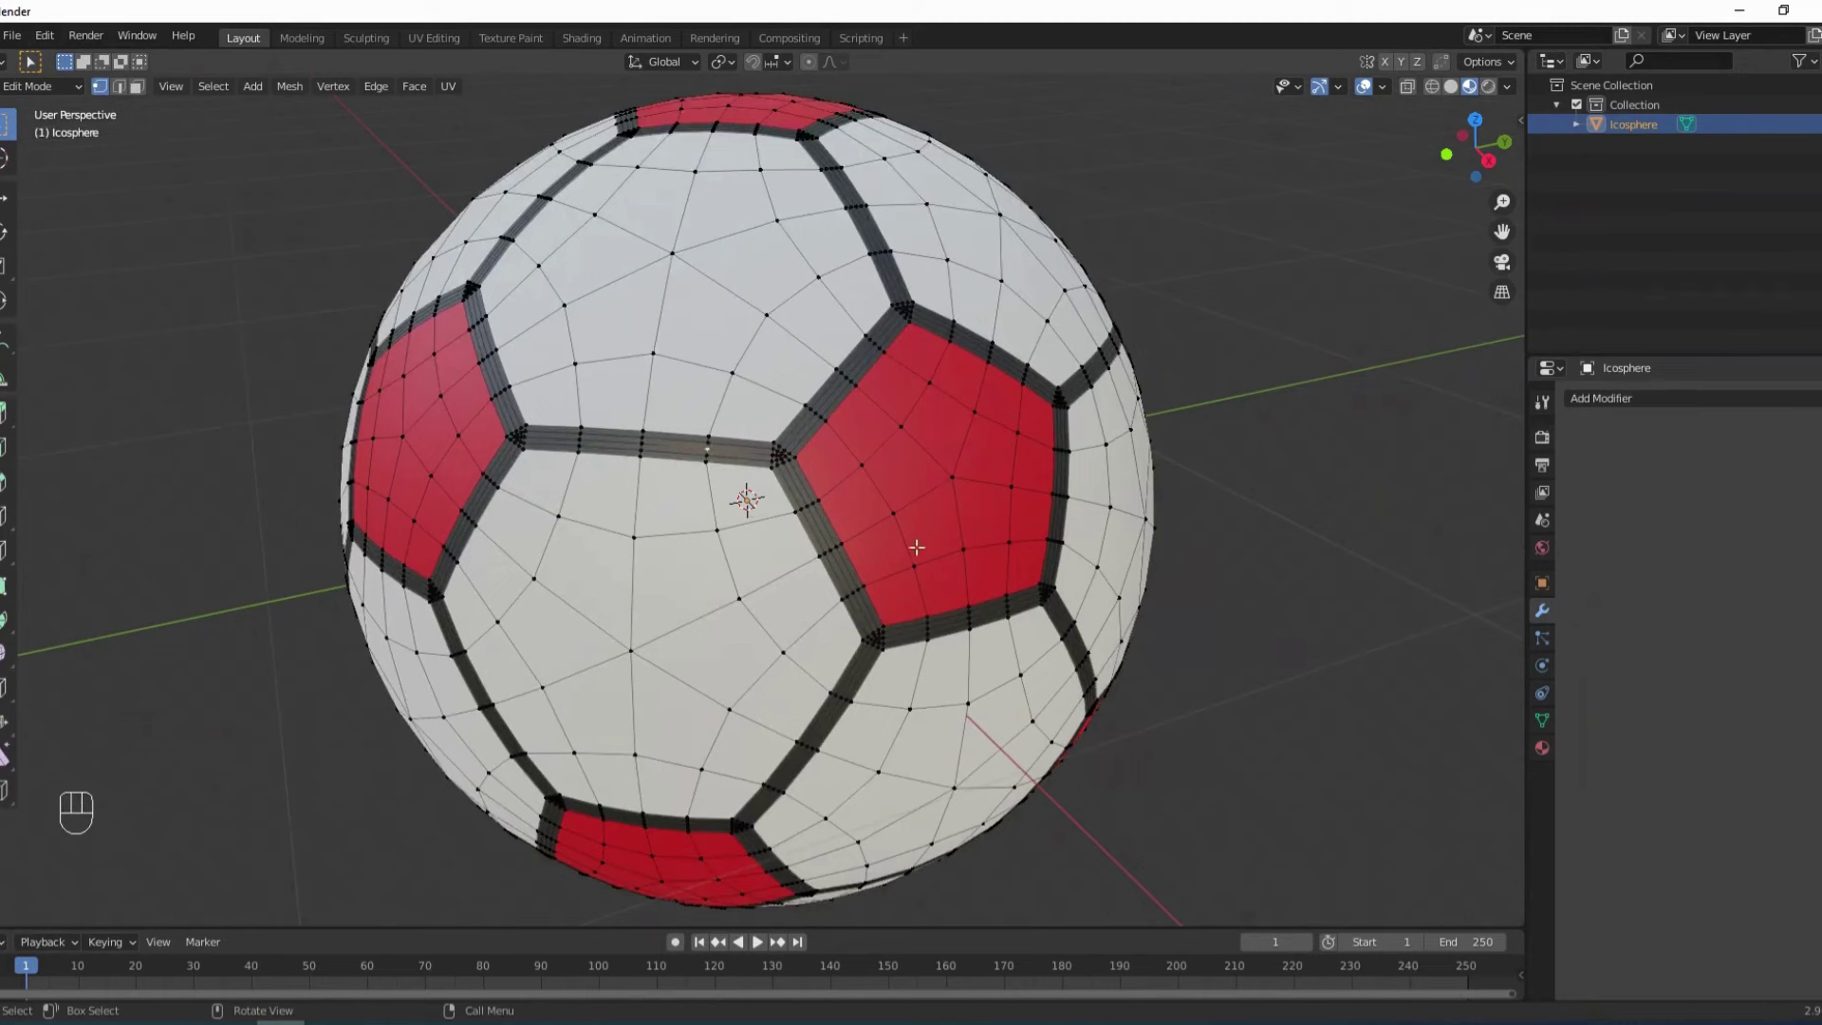
left_click(1541, 748)
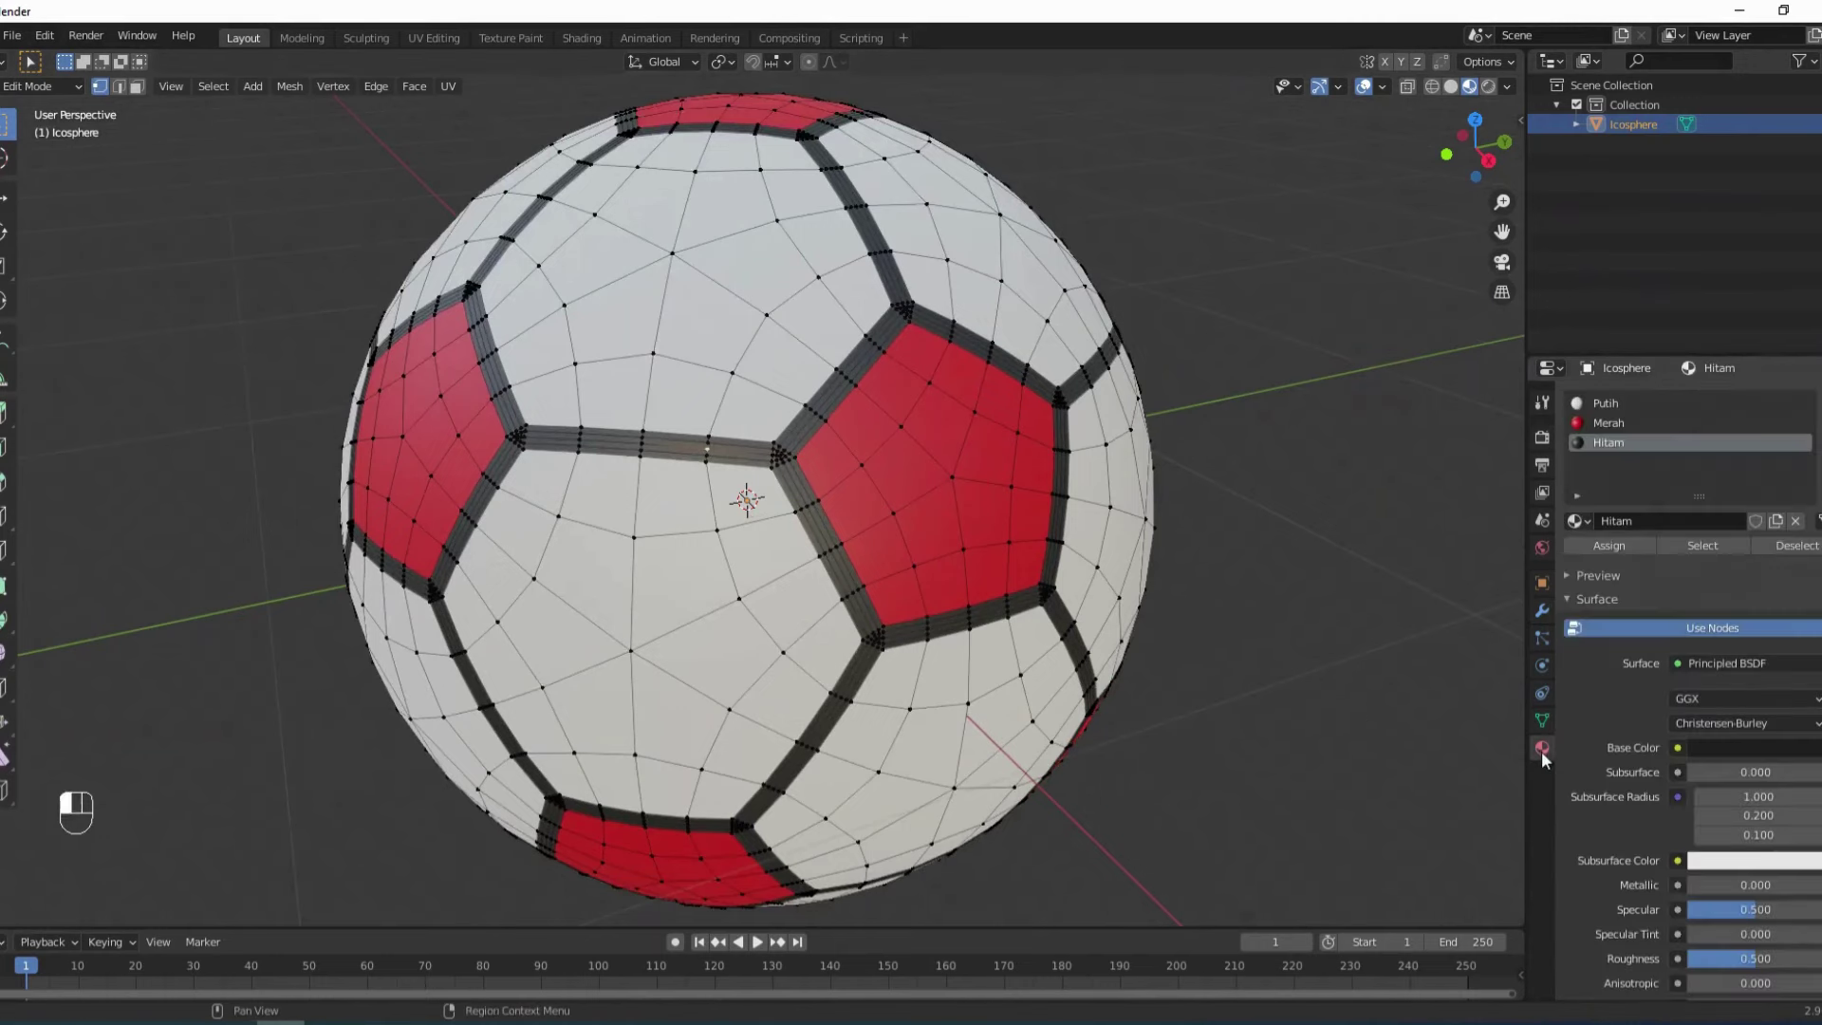
left_click(1604, 442)
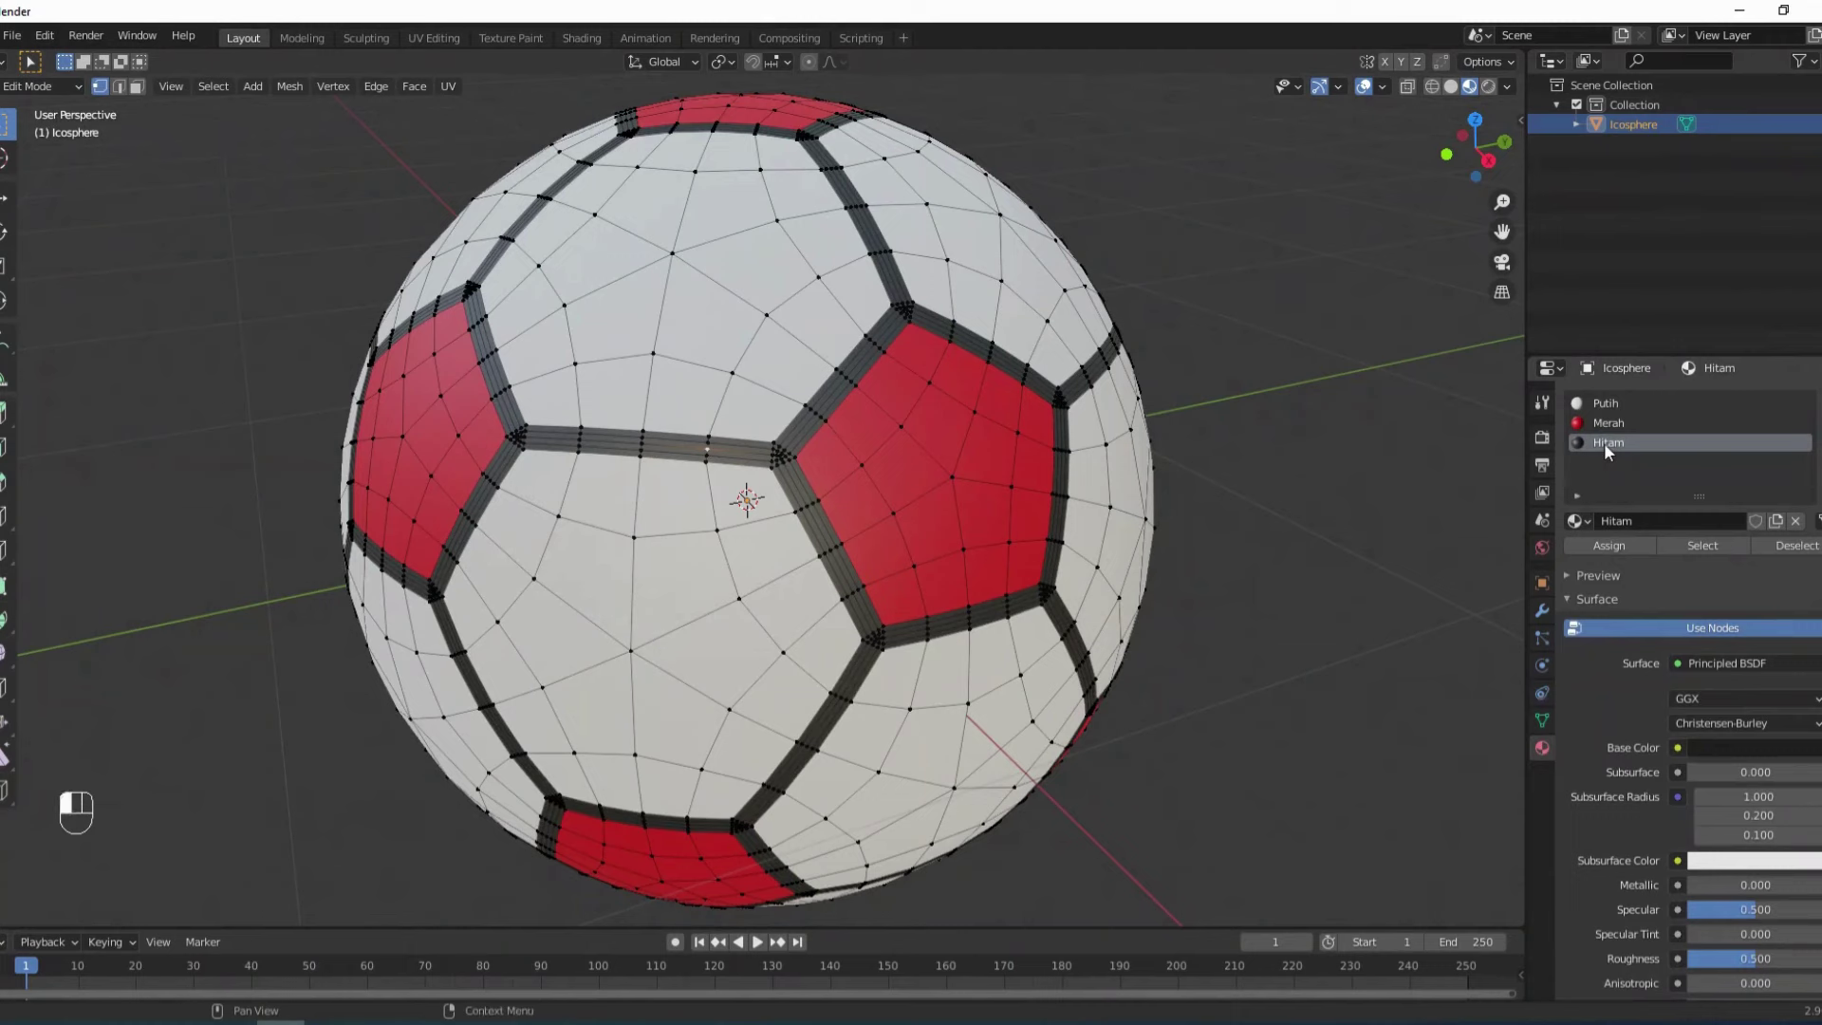
left_click(1701, 549)
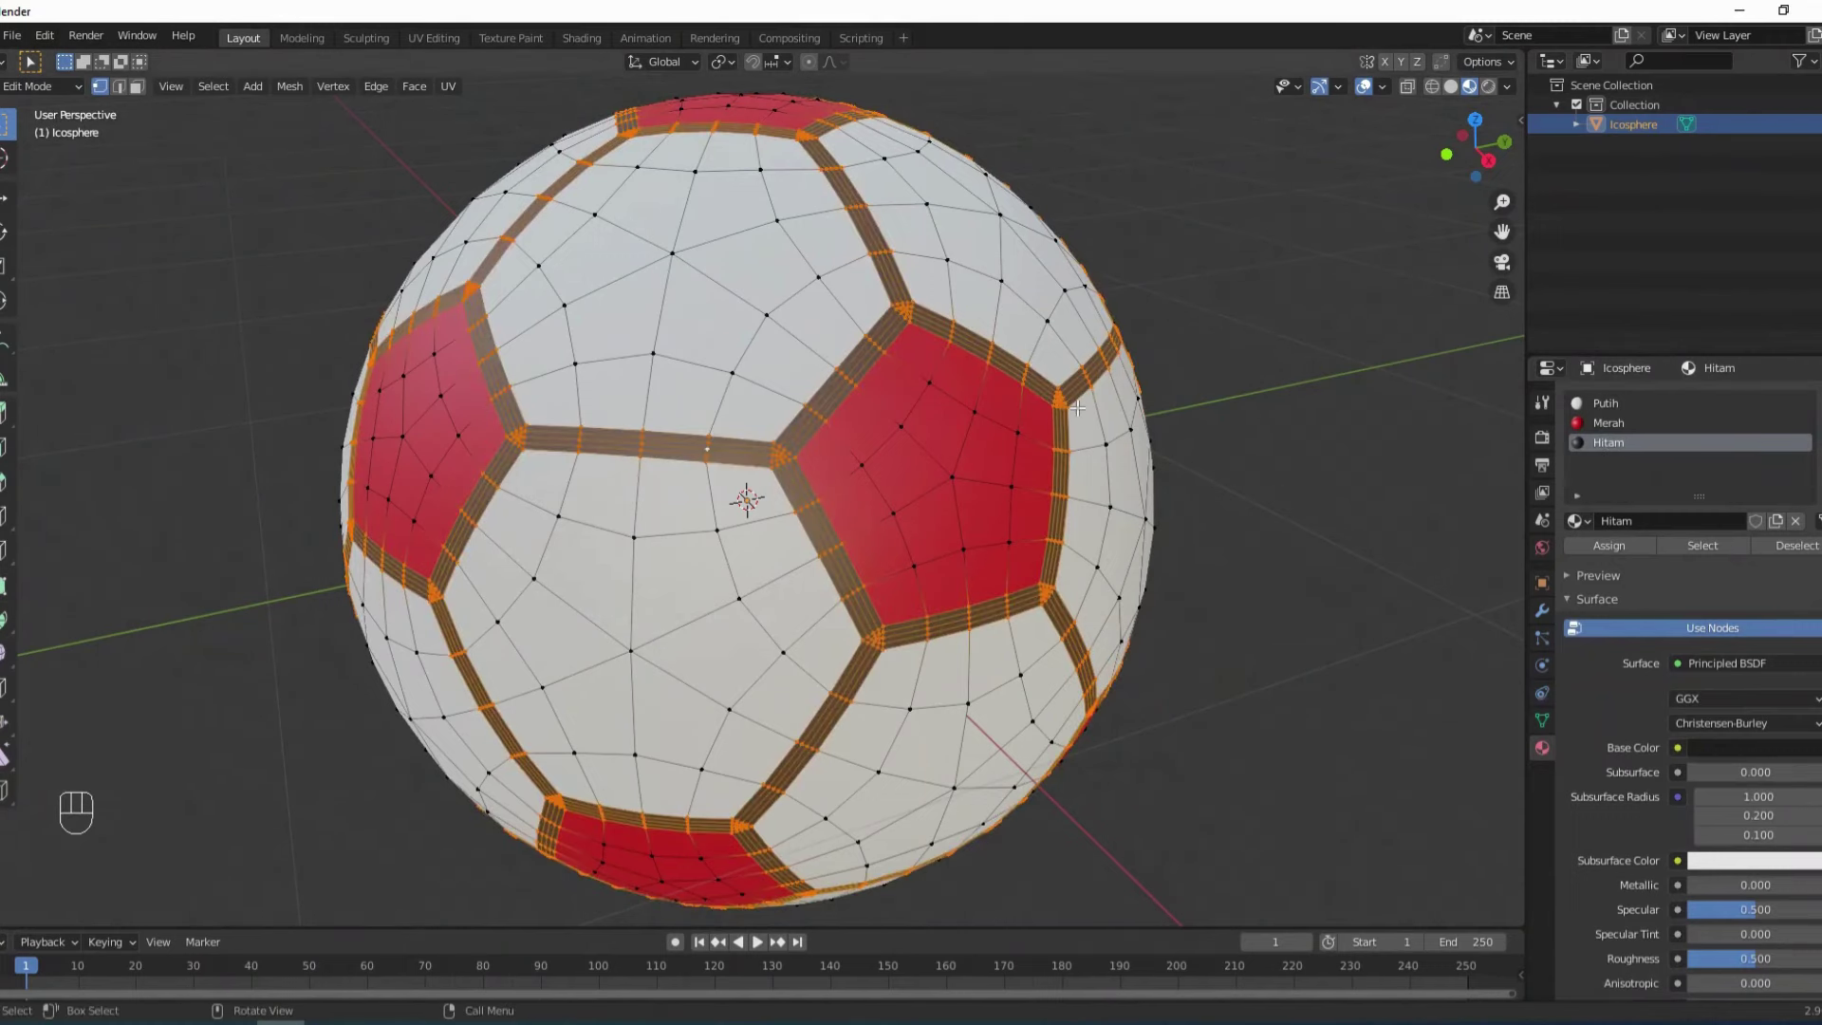
Extrude the selected black seam faces inward along their normals by about 0.0132 m and return to Object Mode.
key("alt+e")
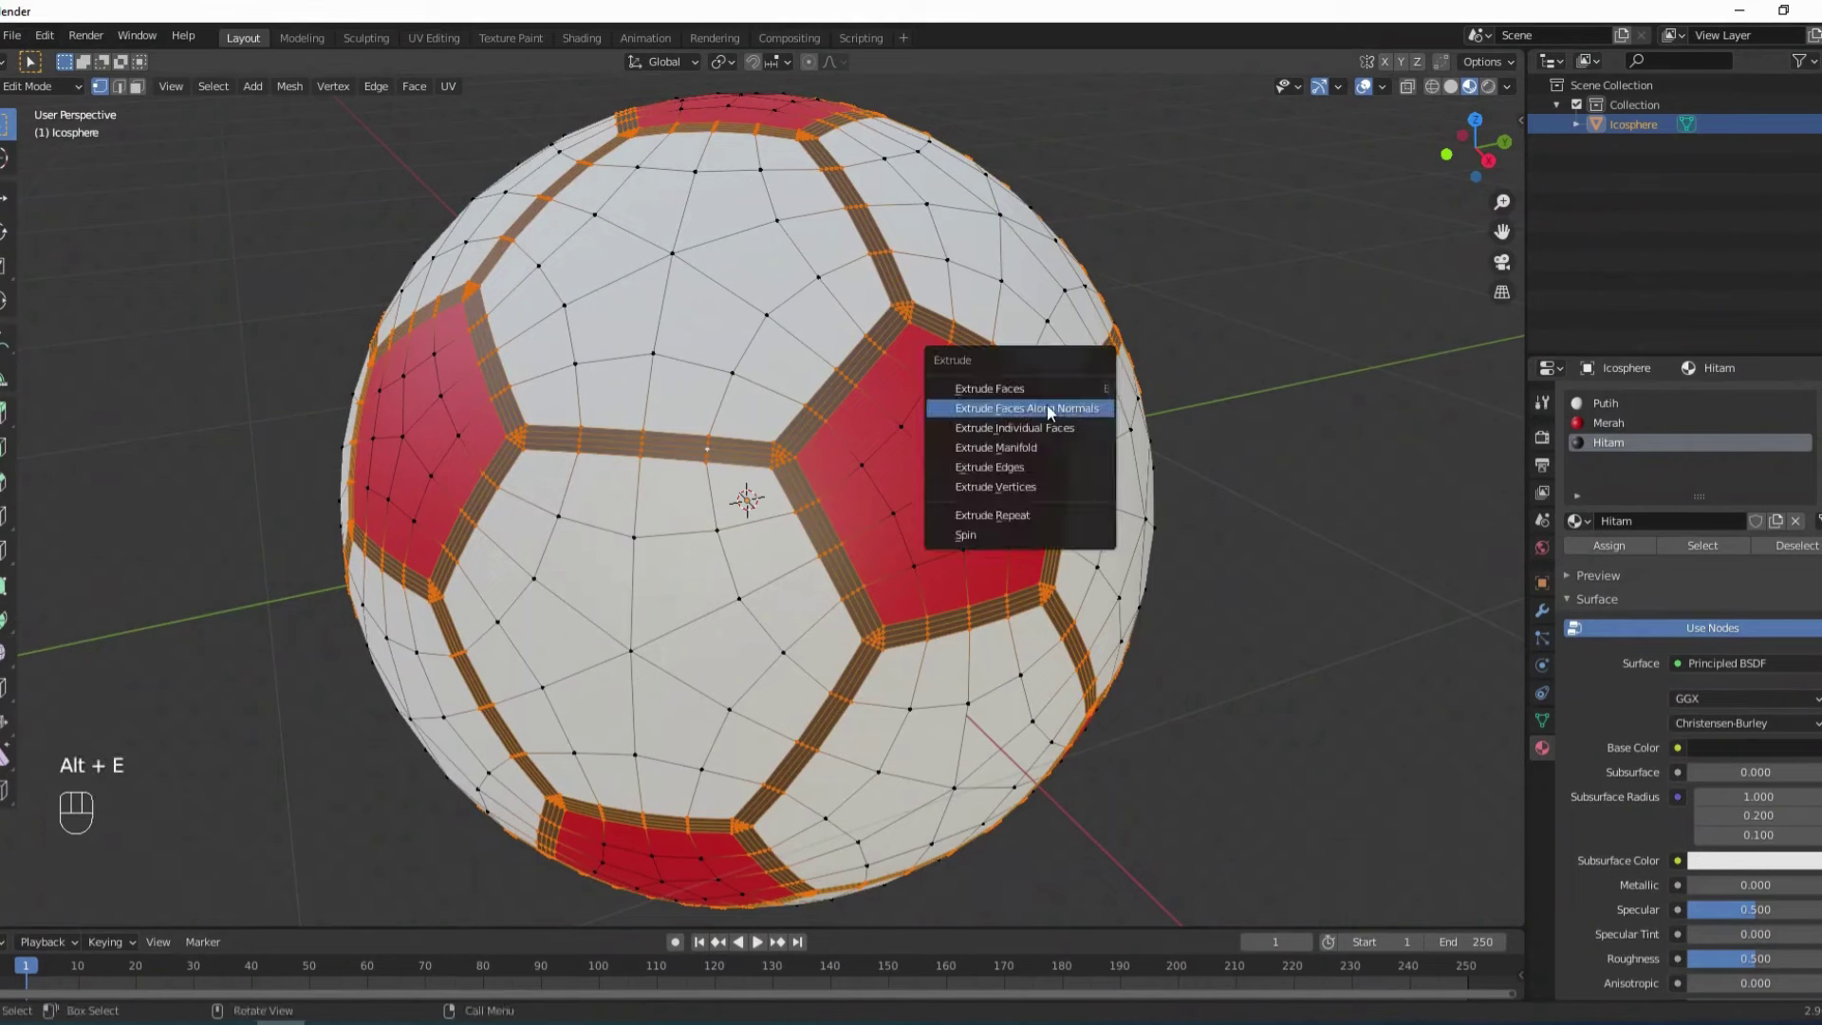
left_click(1050, 410)
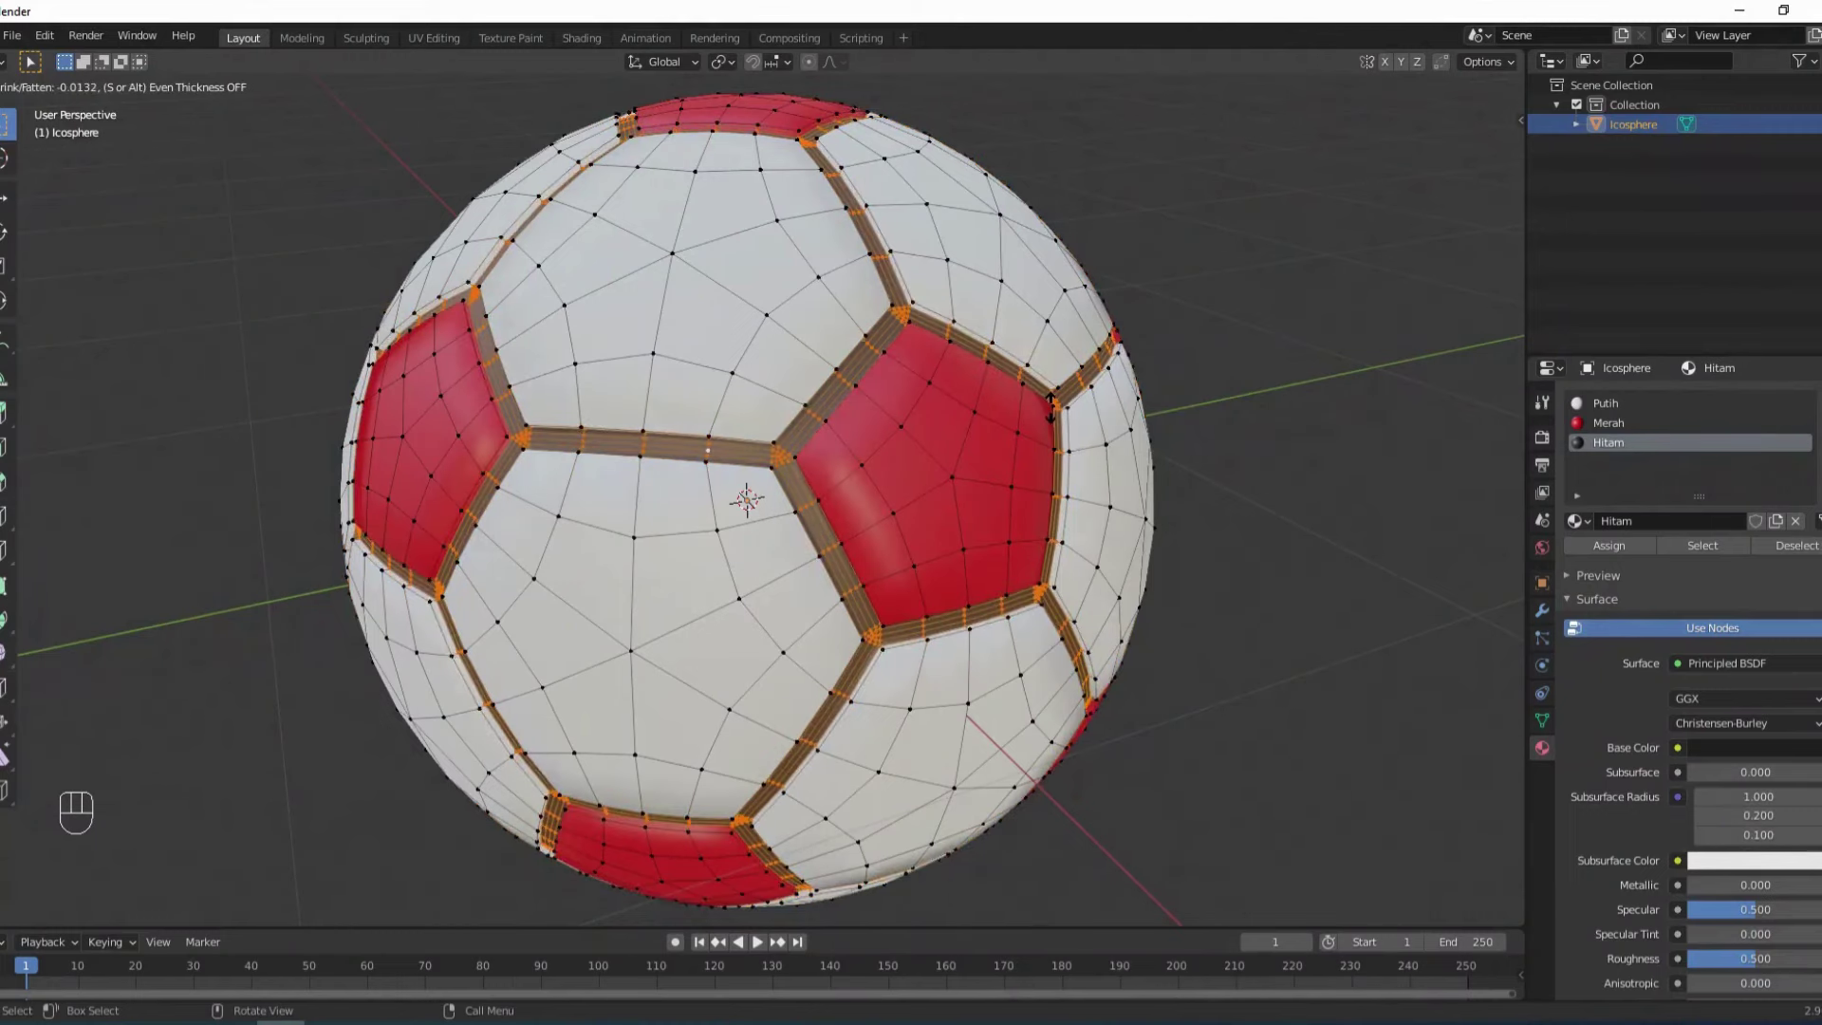
left_click(1052, 410)
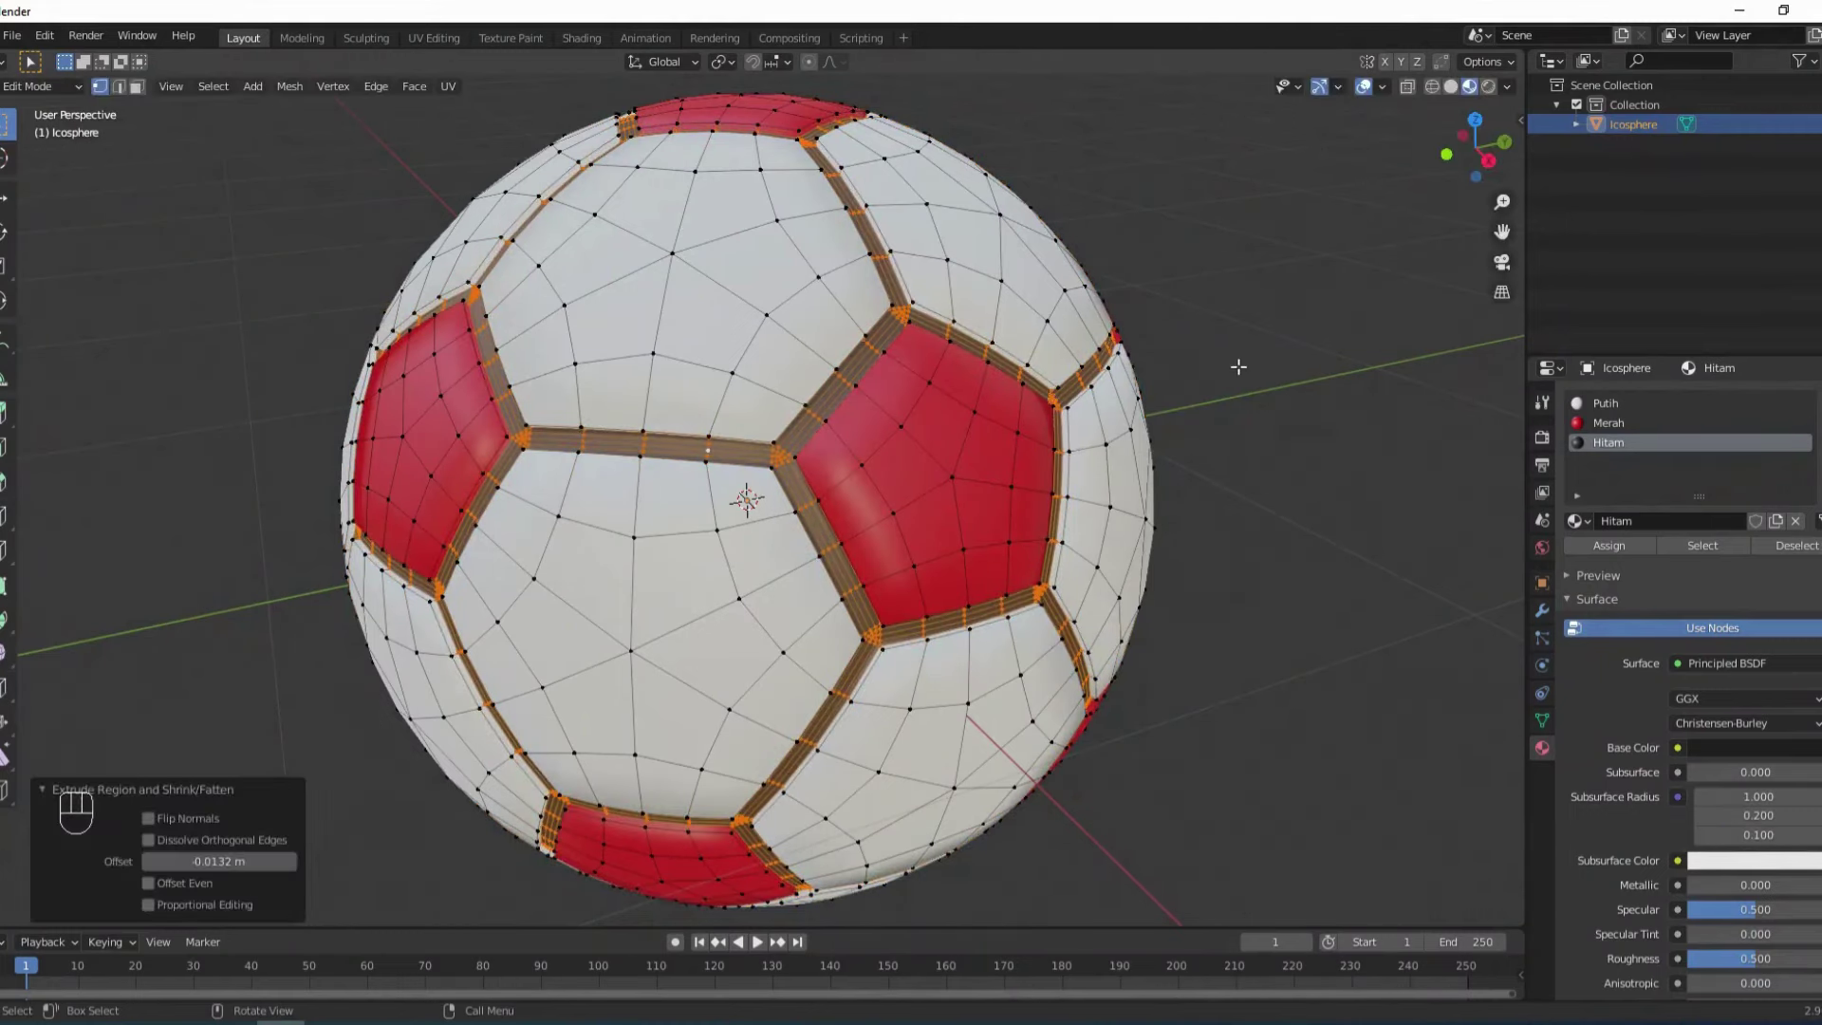
key("Tab")
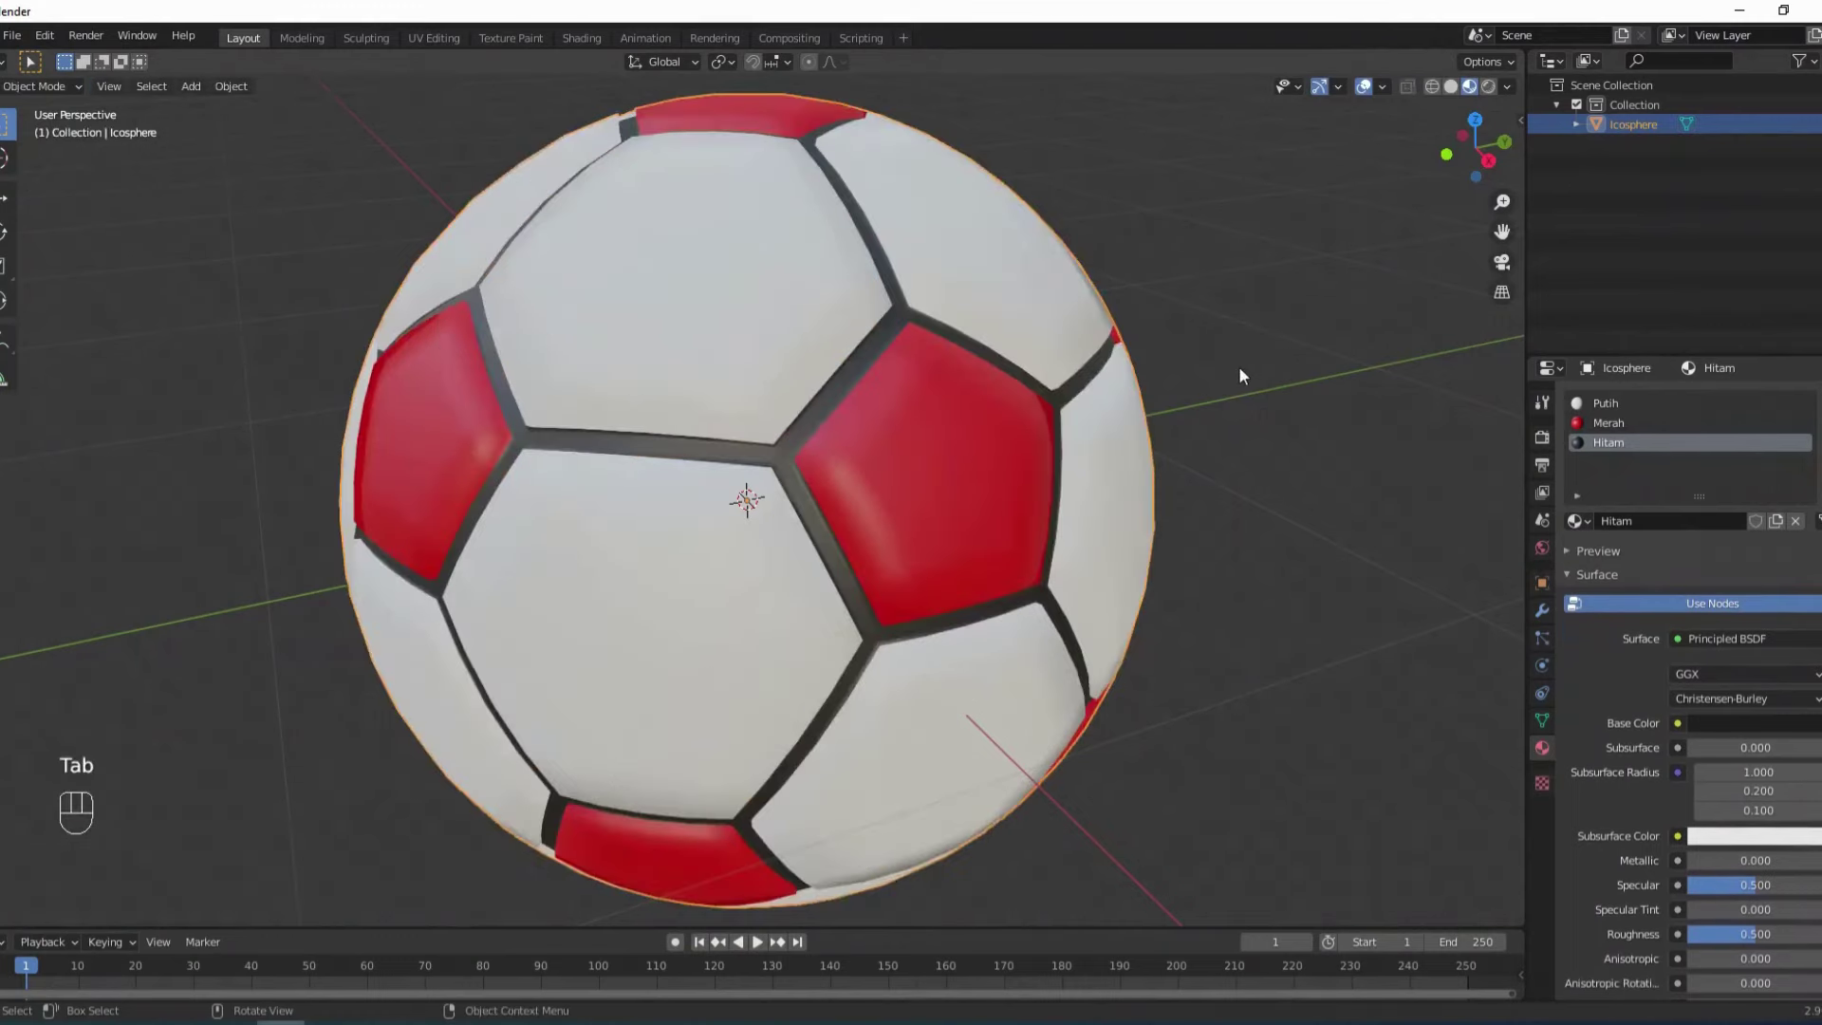
scroll(1238, 366, "down", 3)
middle_click_drag(1246, 406, 1212, 446)
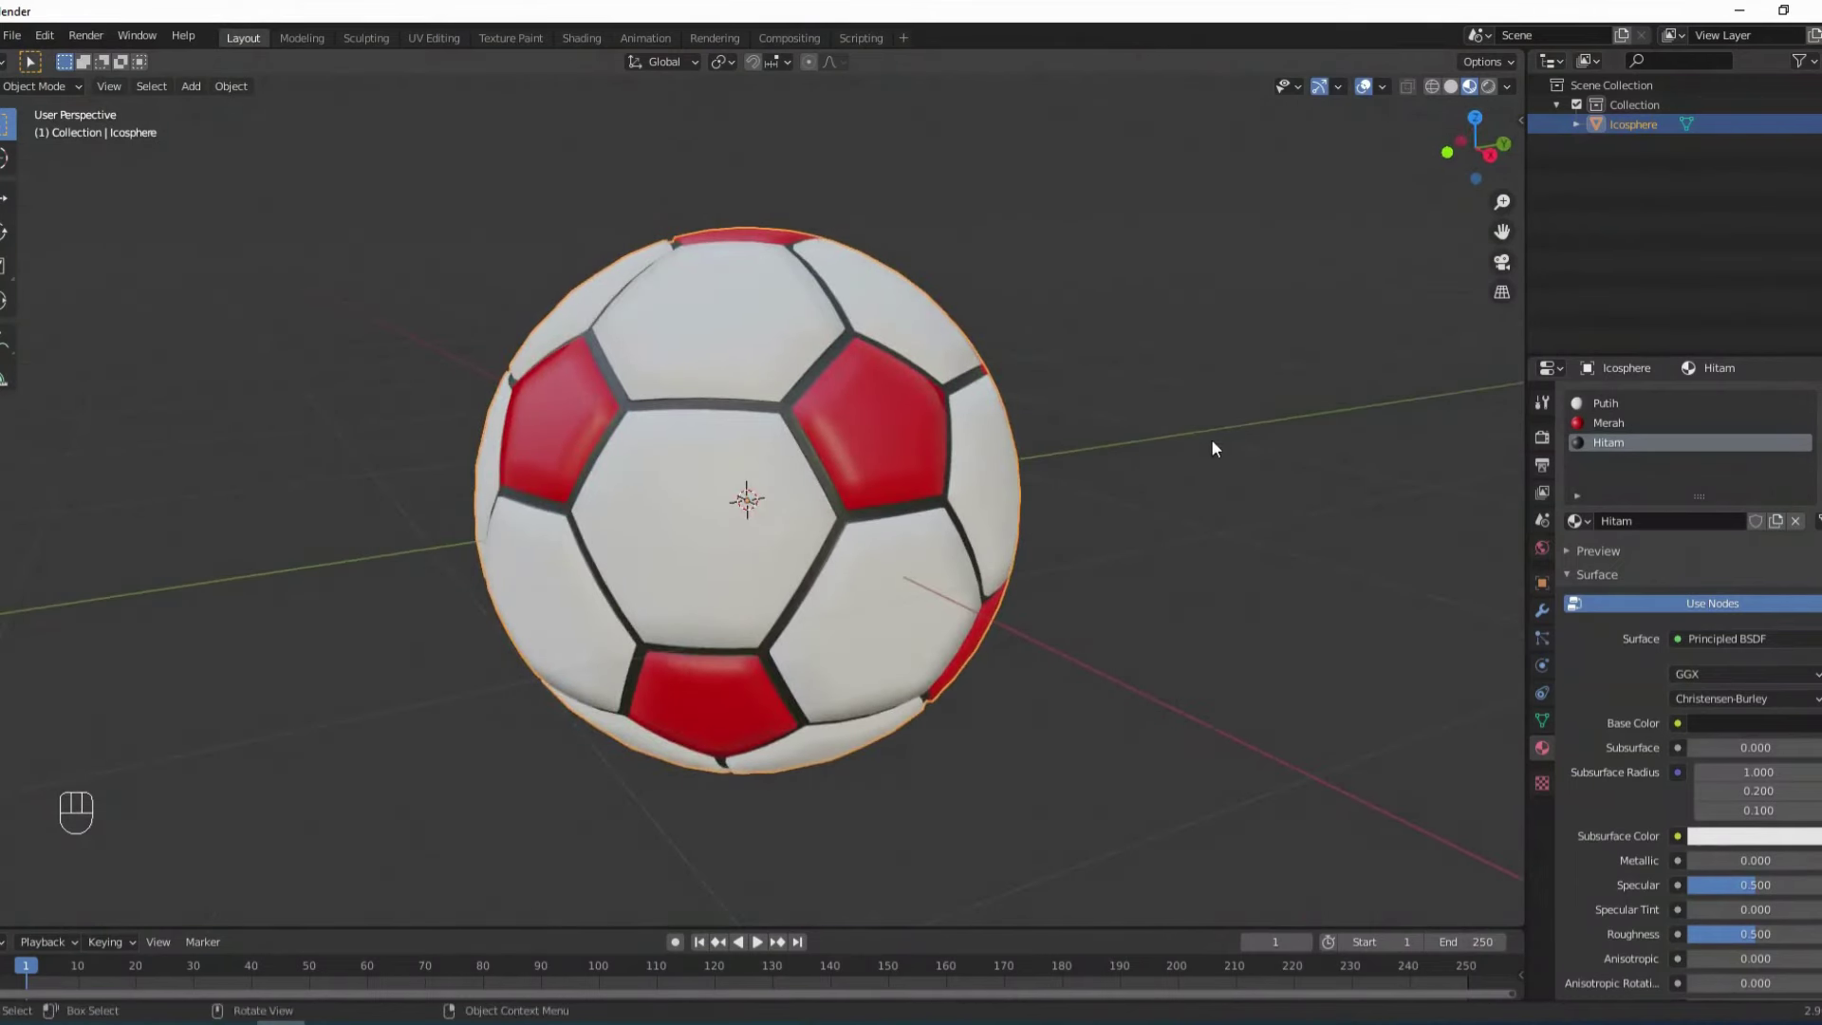
middle_click_drag(1212, 440, 1137, 454)
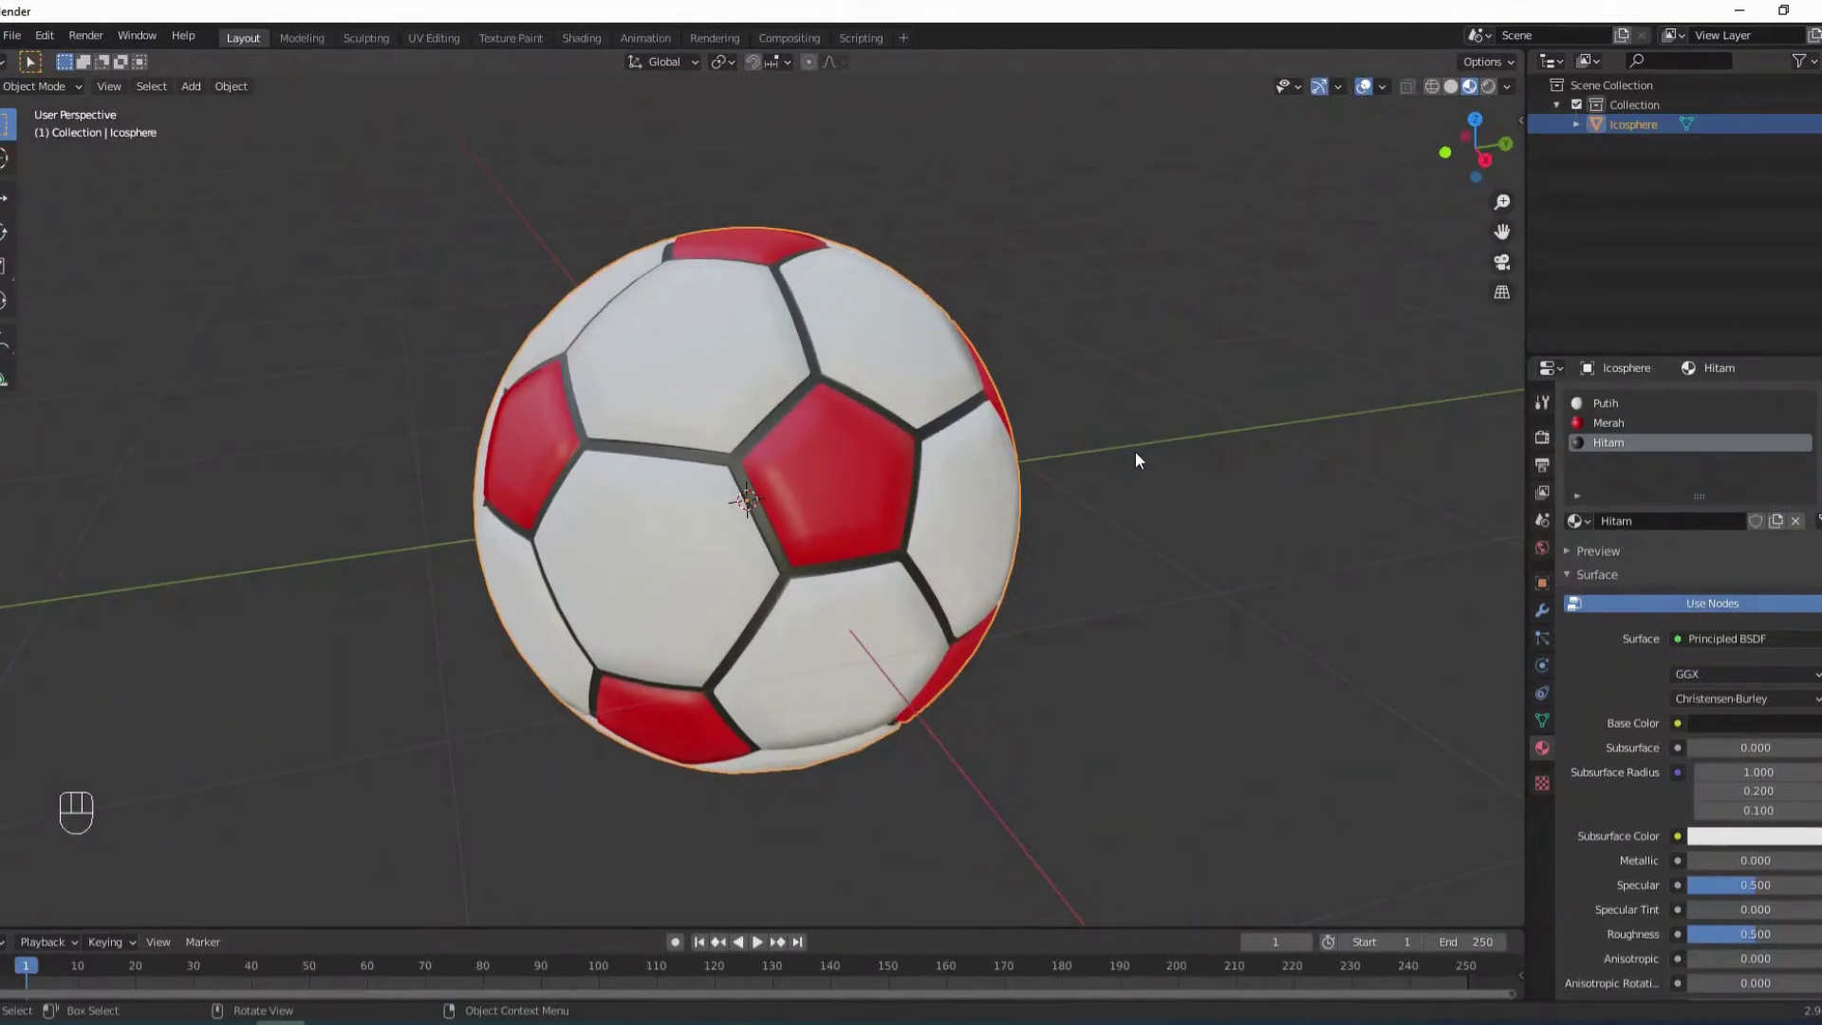